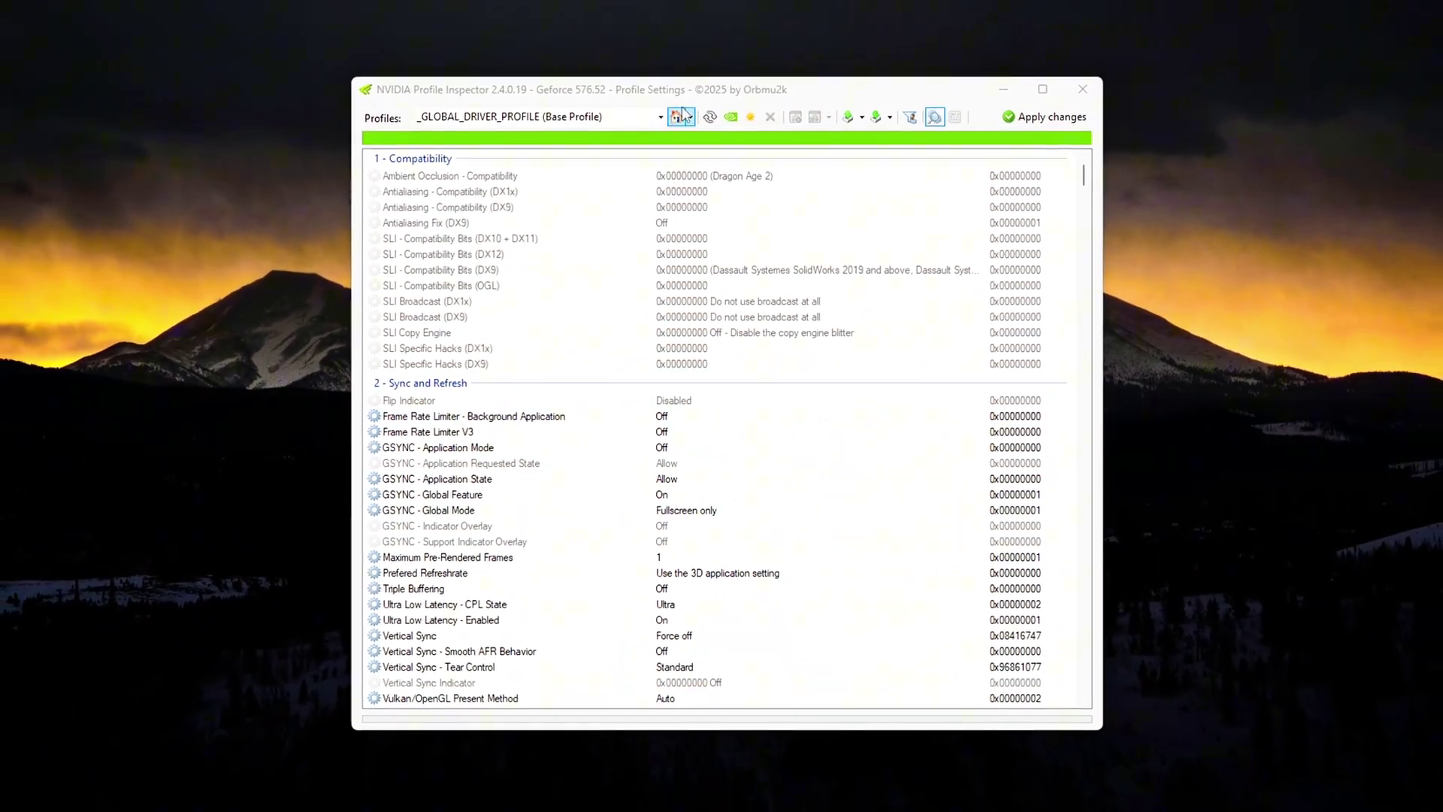
# Download nvidiaProfileInspector.zip from the GitHub 2.4.0.19 release's Assets list.
pyautogui.click(378, 88)
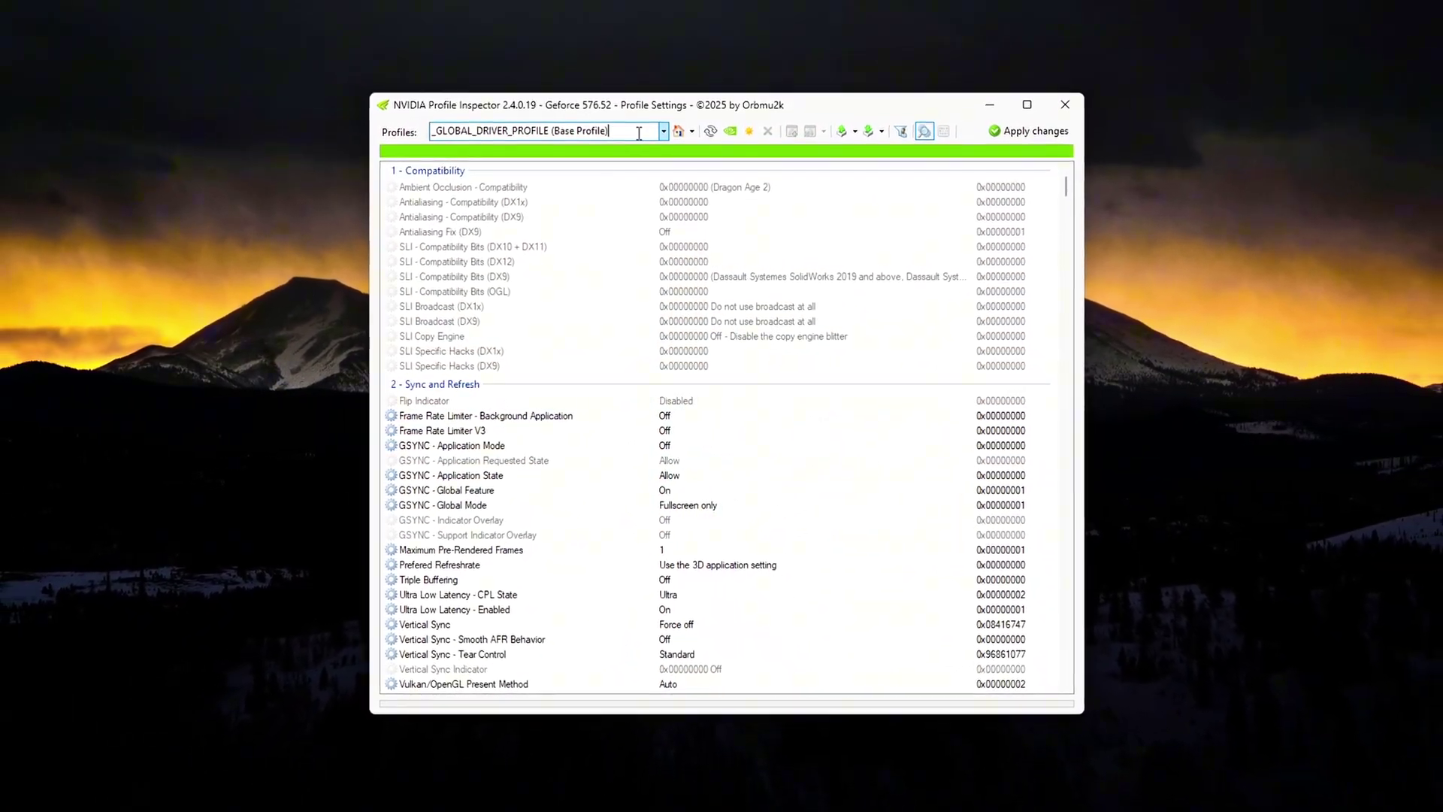
pyautogui.moveTo(604, 125); pyautogui.dragTo(480, 126)
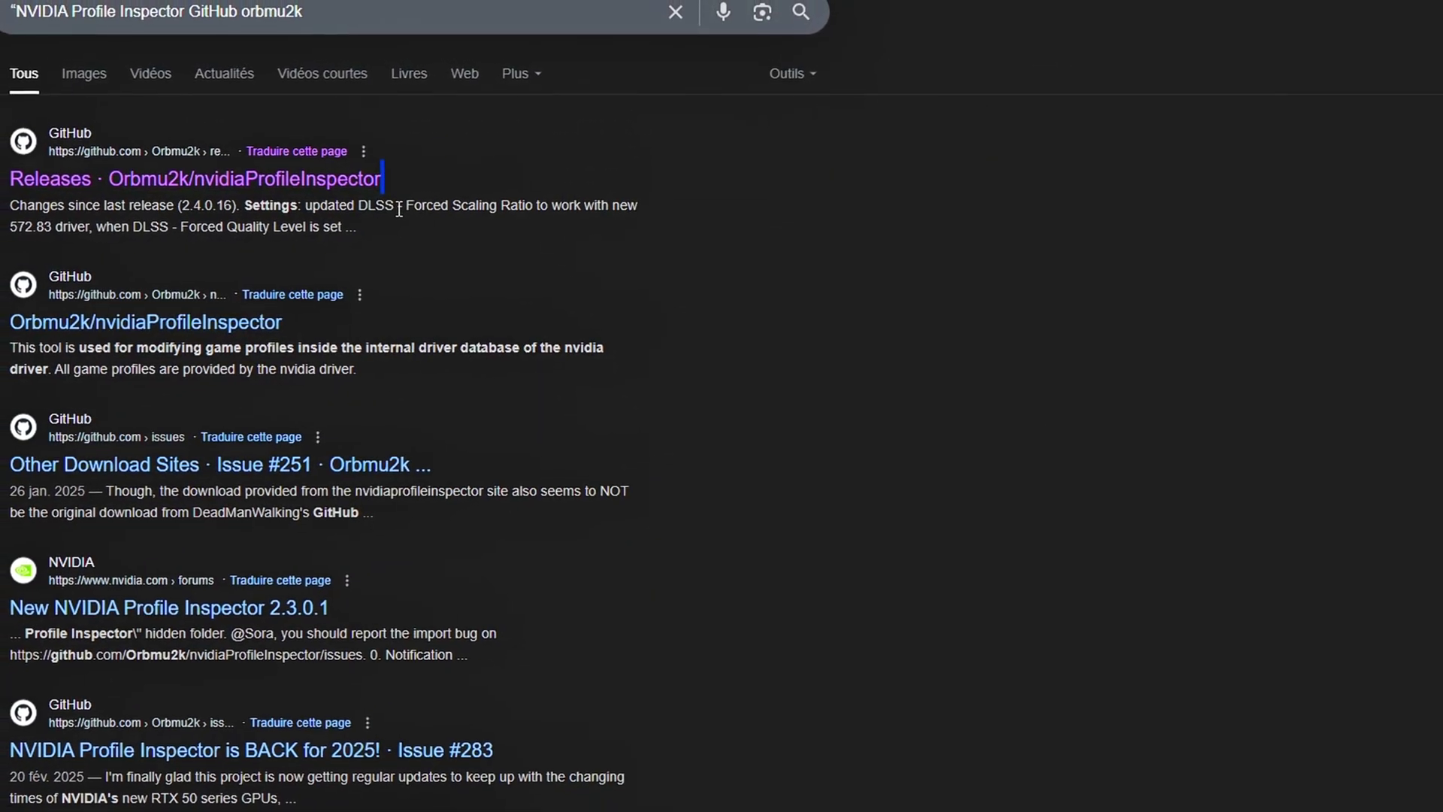
pyautogui.click(361, 180)
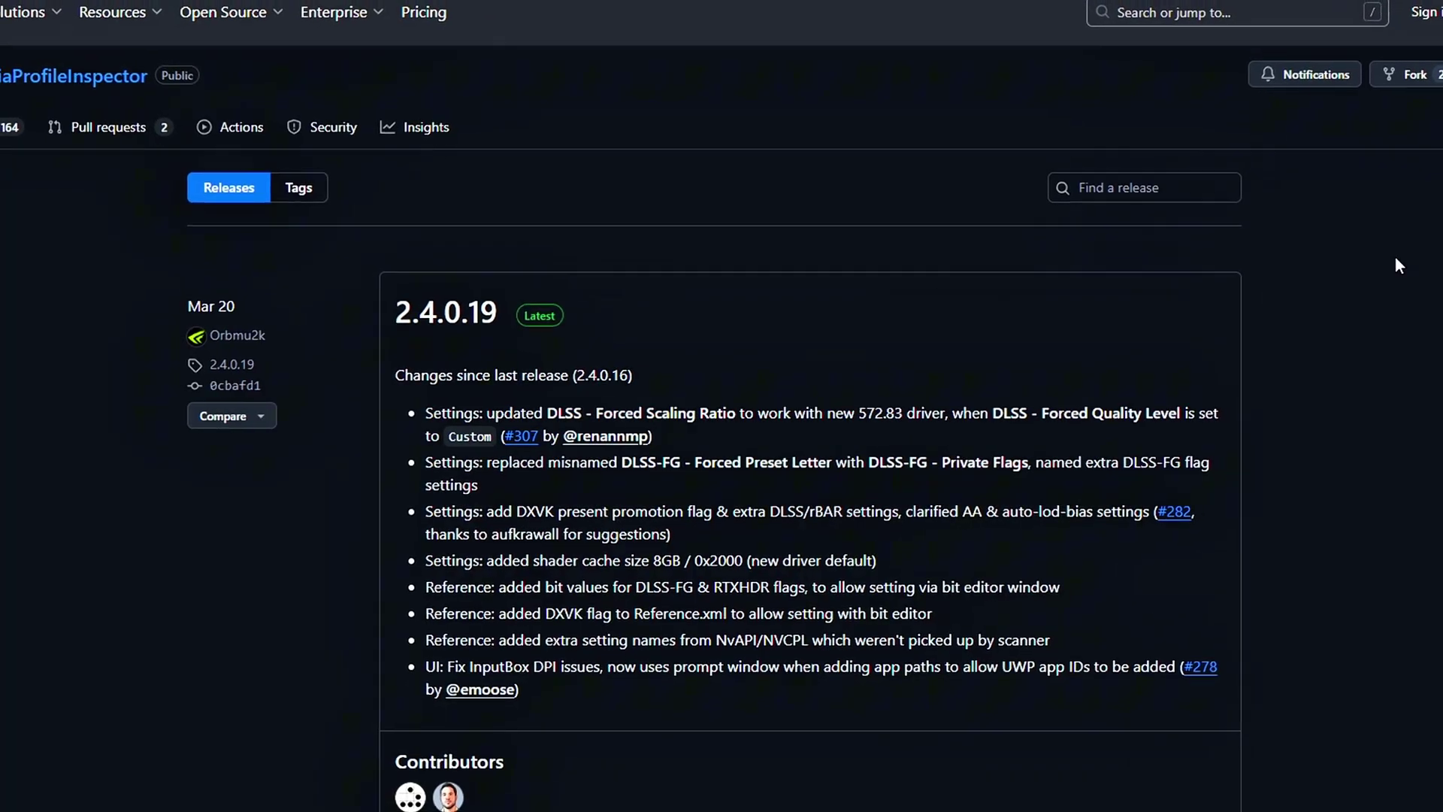
pyautogui.scroll(-8, 632, 213)
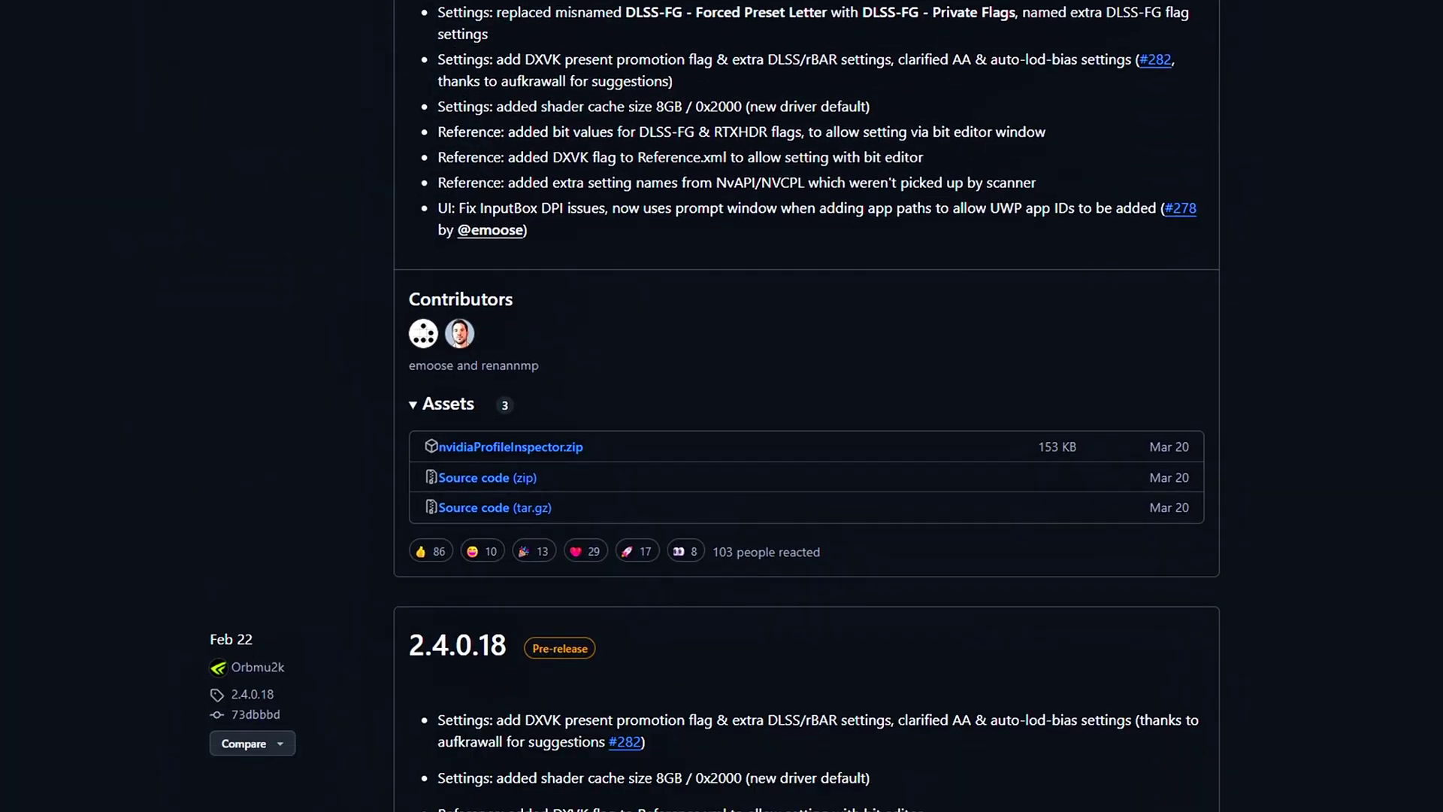
pyautogui.doubleClick(425, 203)
pyautogui.click(549, 256)
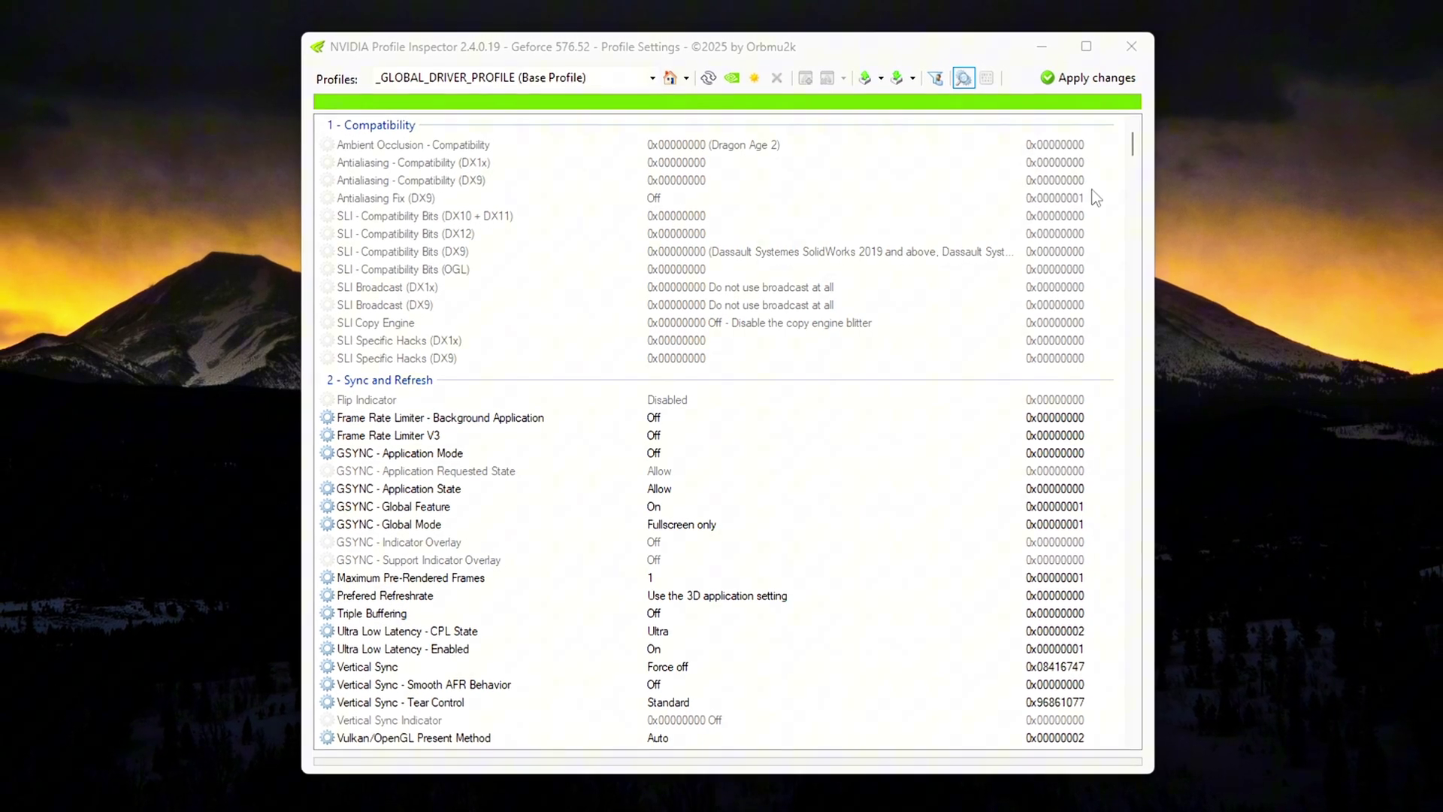
pyautogui.click(589, 79)
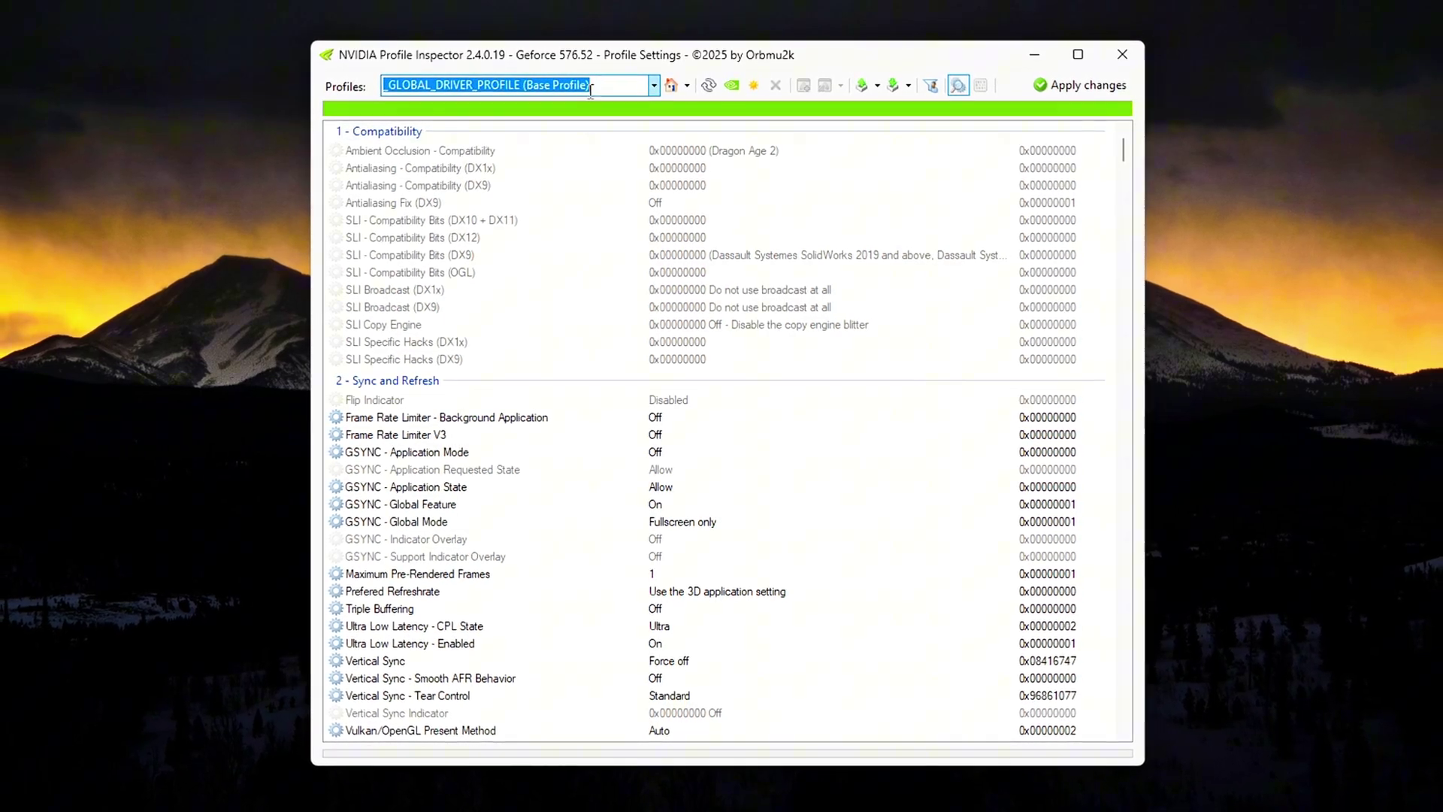
pyautogui.click(609, 87)
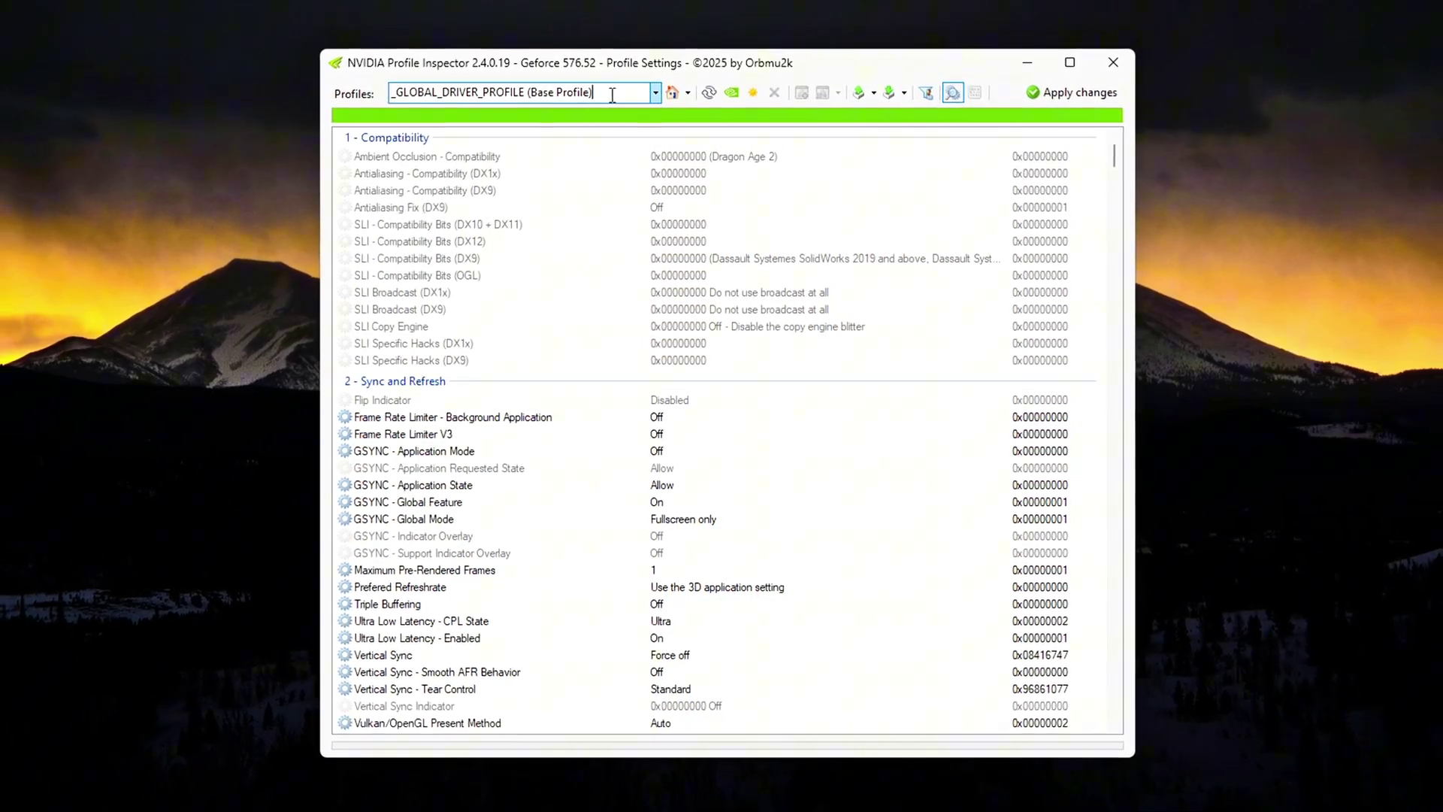
pyautogui.moveTo(613, 95); pyautogui.dragTo(392, 92)
pyautogui.click(594, 91)
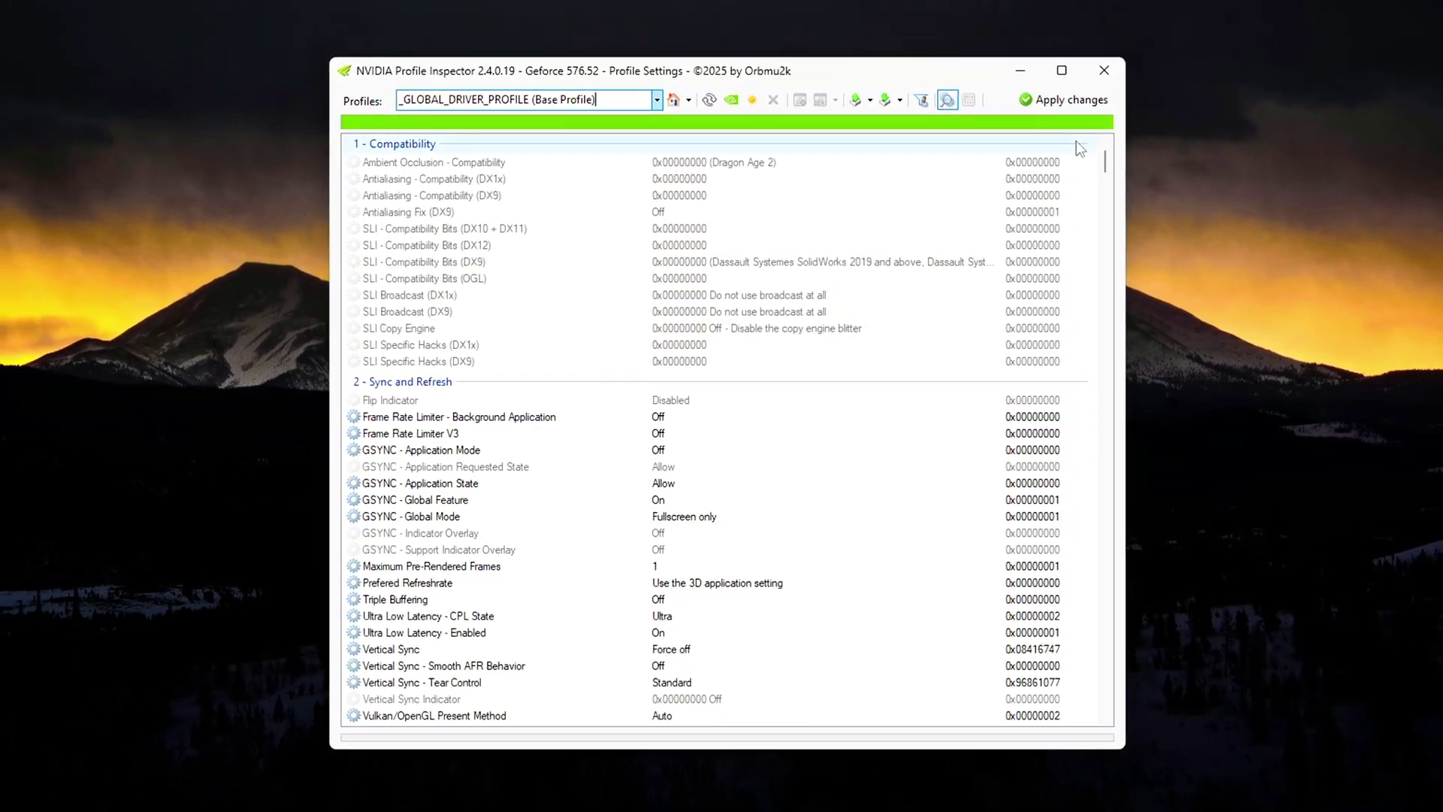
pyautogui.moveTo(1105, 161); pyautogui.dragTo(1047, 169)
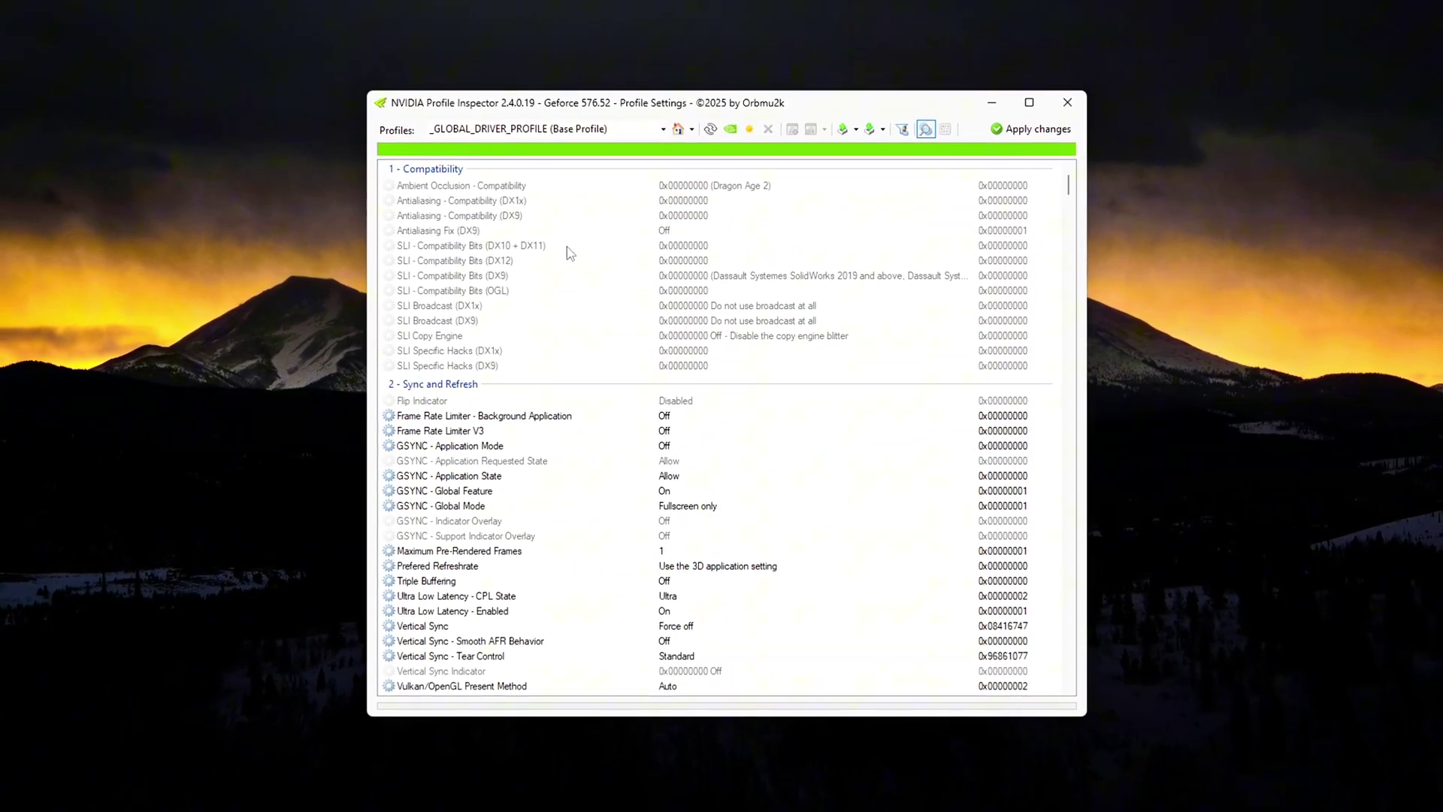
pyautogui.click(632, 129)
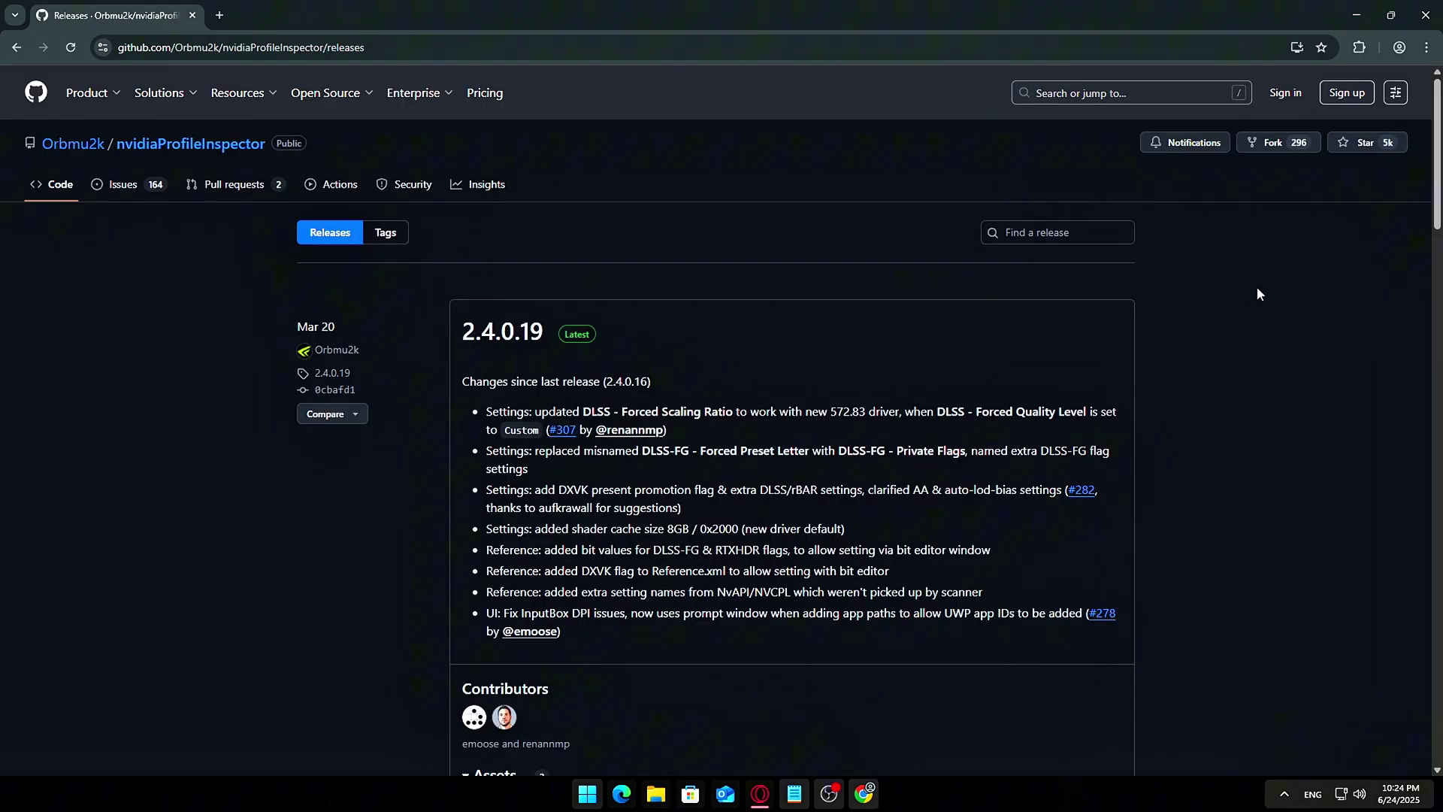
# Download the 153 KB nvidiaProfileInspector.zip again from the 2.4.0.19 release assets.
pyautogui.scroll(-7, 1333, 243)
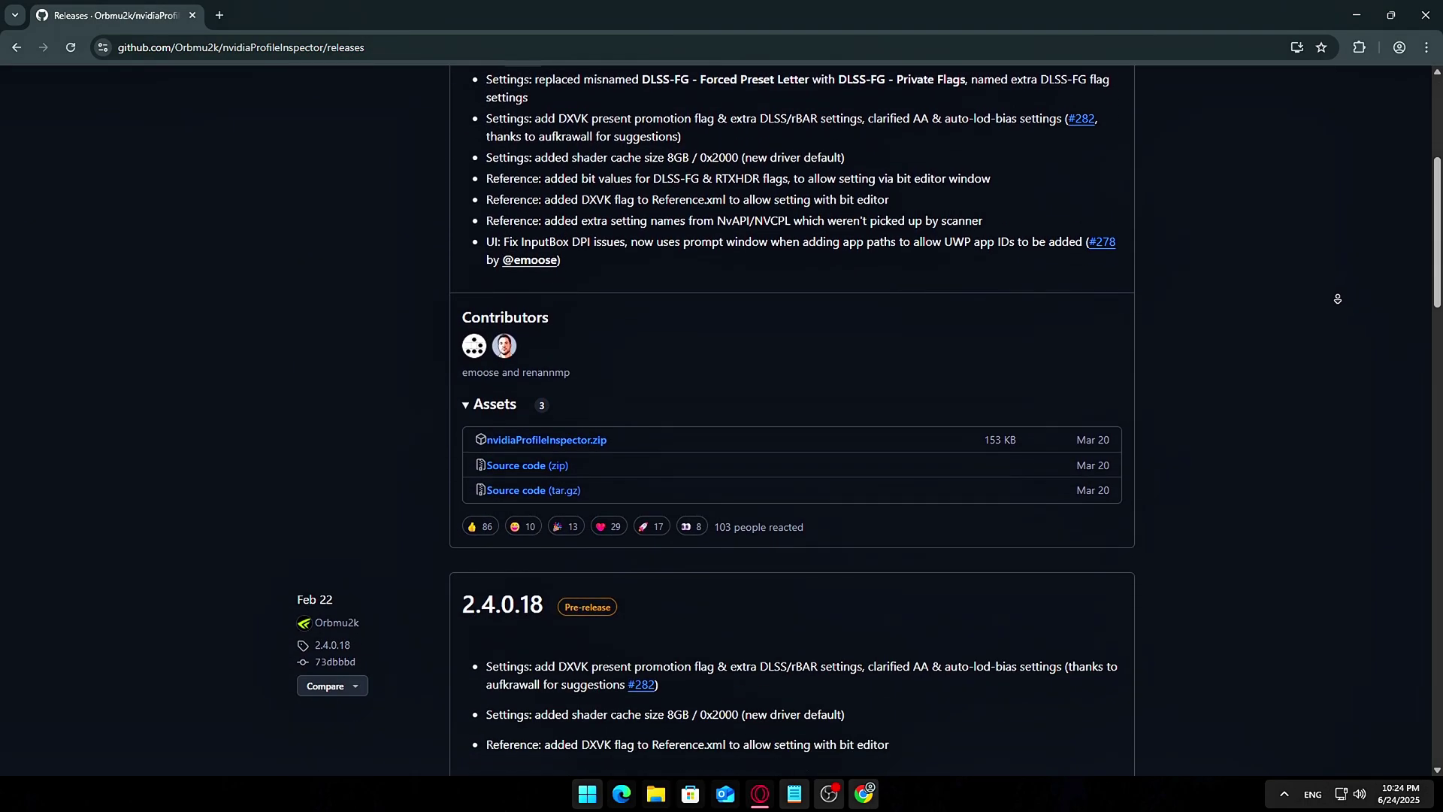
pyautogui.doubleClick(464, 234)
pyautogui.click(568, 277)
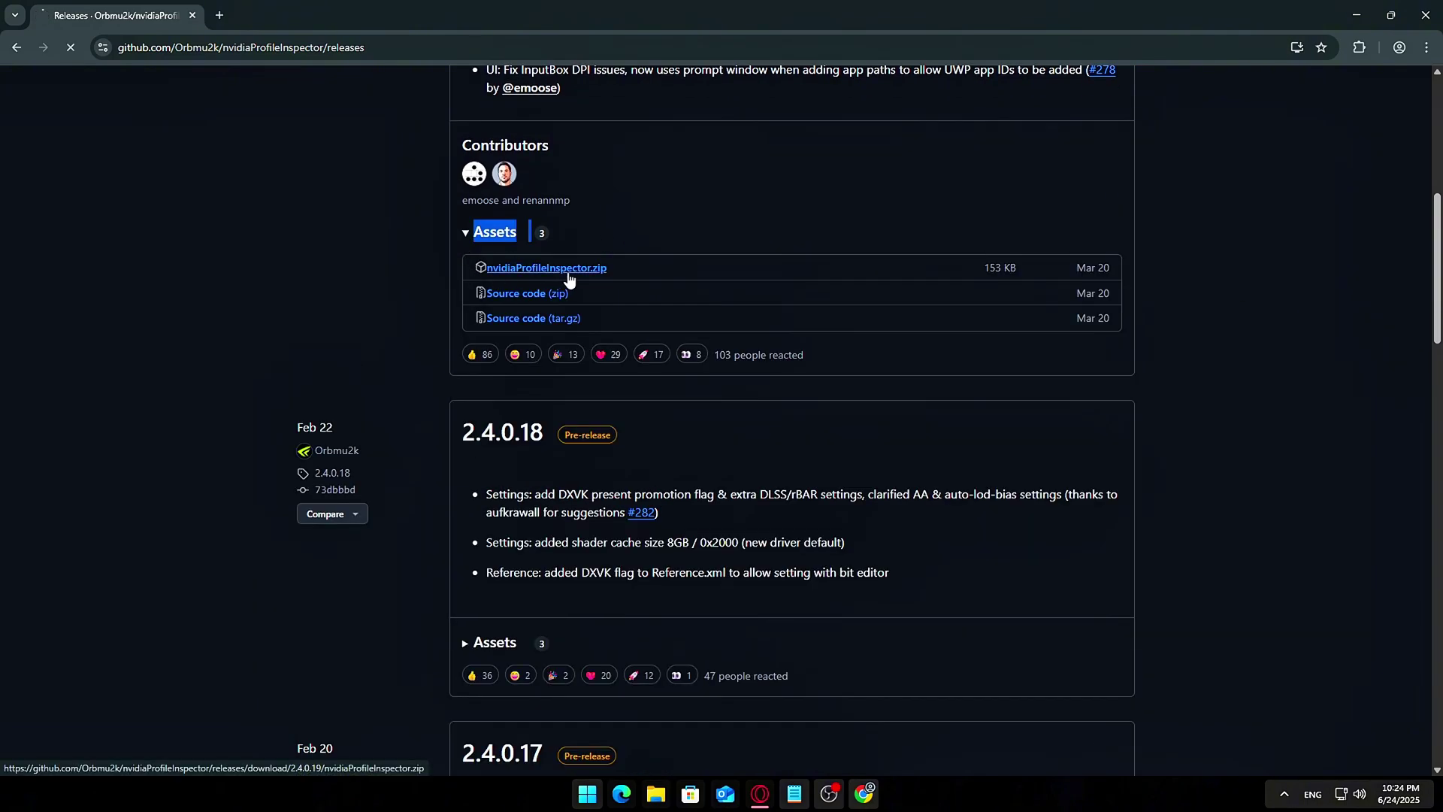
pyautogui.click(1297, 205)
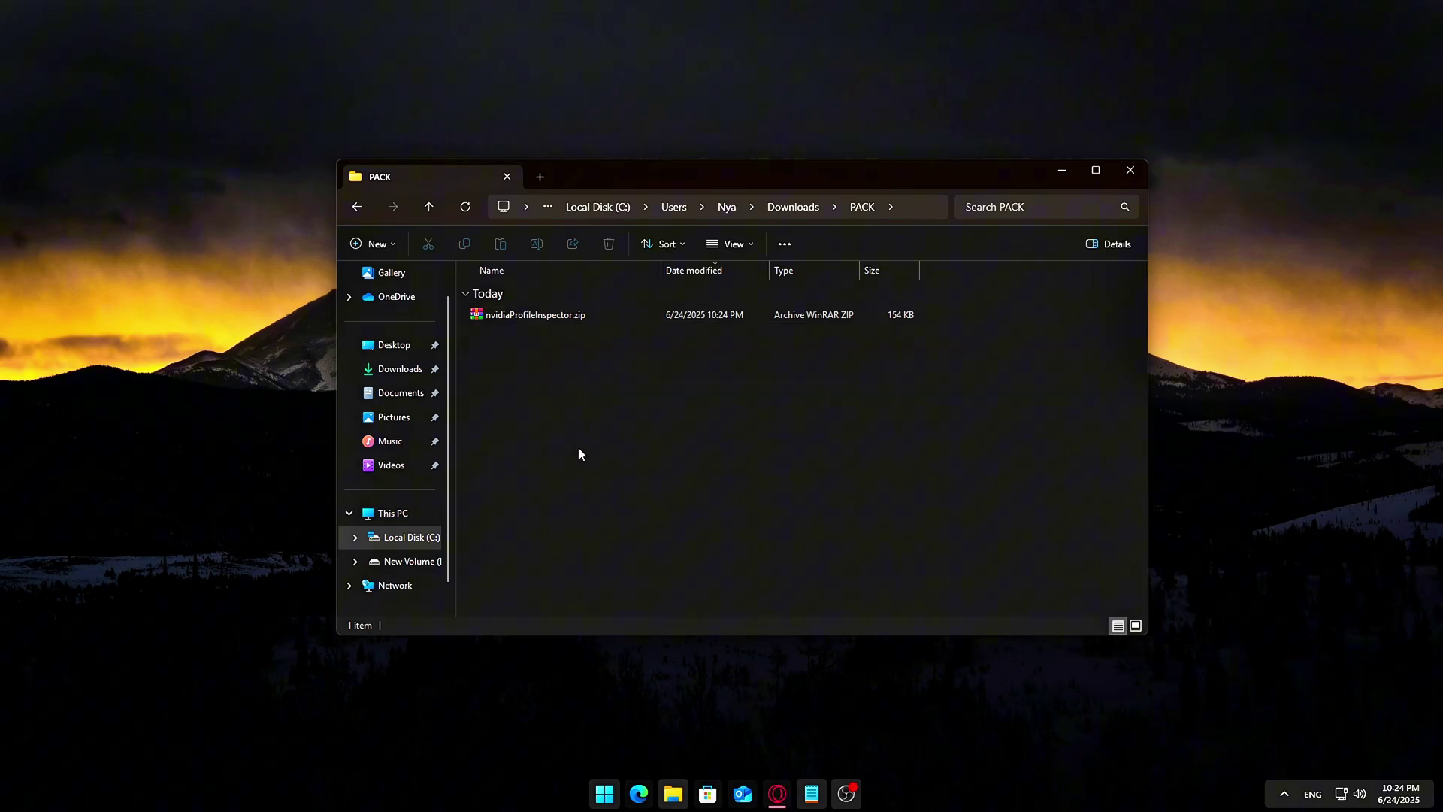
# Extract nvidiaProfileInspector.zip into the PACK folder with WinRAR's Extract here.
pyautogui.keyDown('ctrl'); pyautogui.scroll(4, 579, 447); pyautogui.keyUp('ctrl')
pyautogui.moveTo(579, 447); pyautogui.dragTo(497, 353)
pyautogui.rightClick(497, 309)
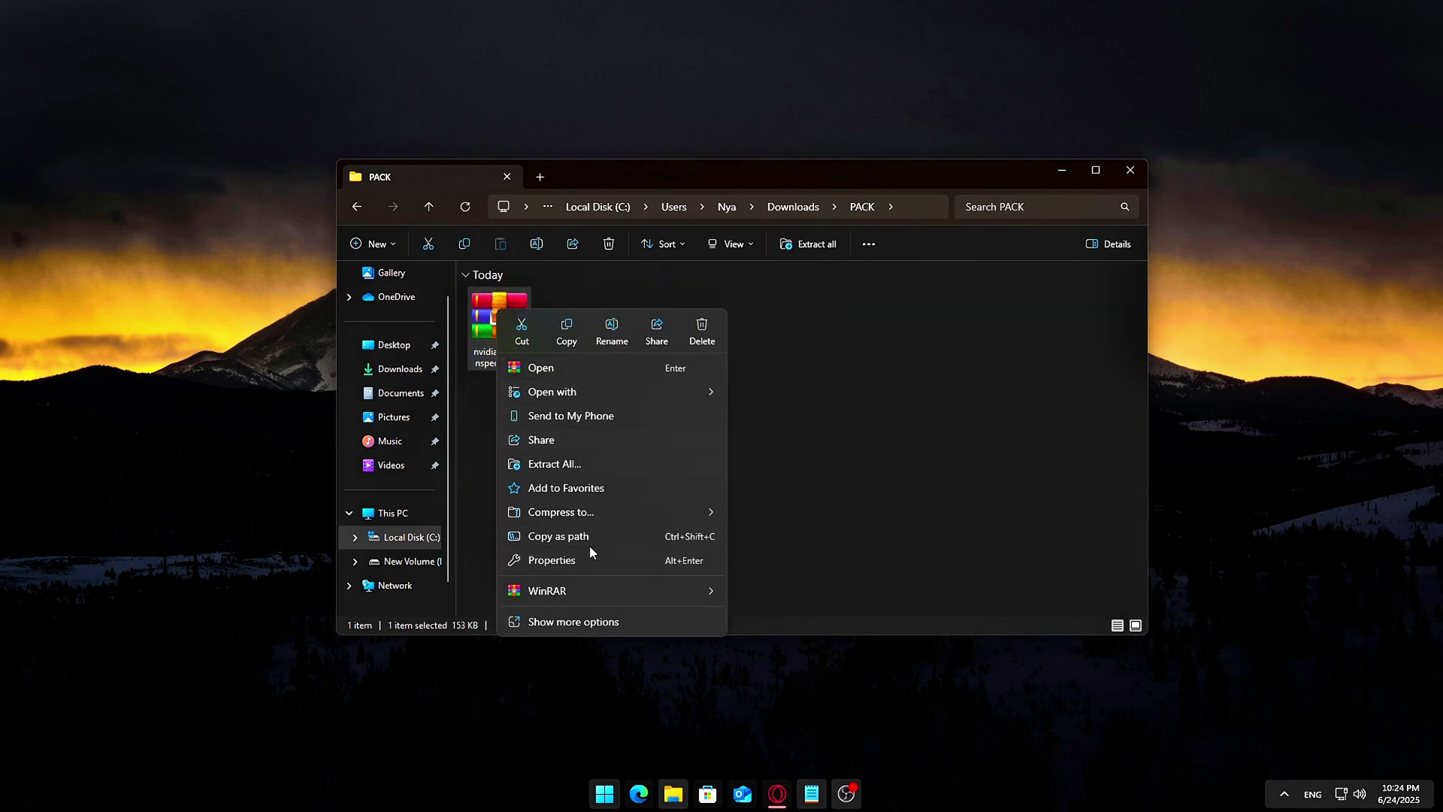
pyautogui.moveTo(693, 585)
pyautogui.click(815, 657)
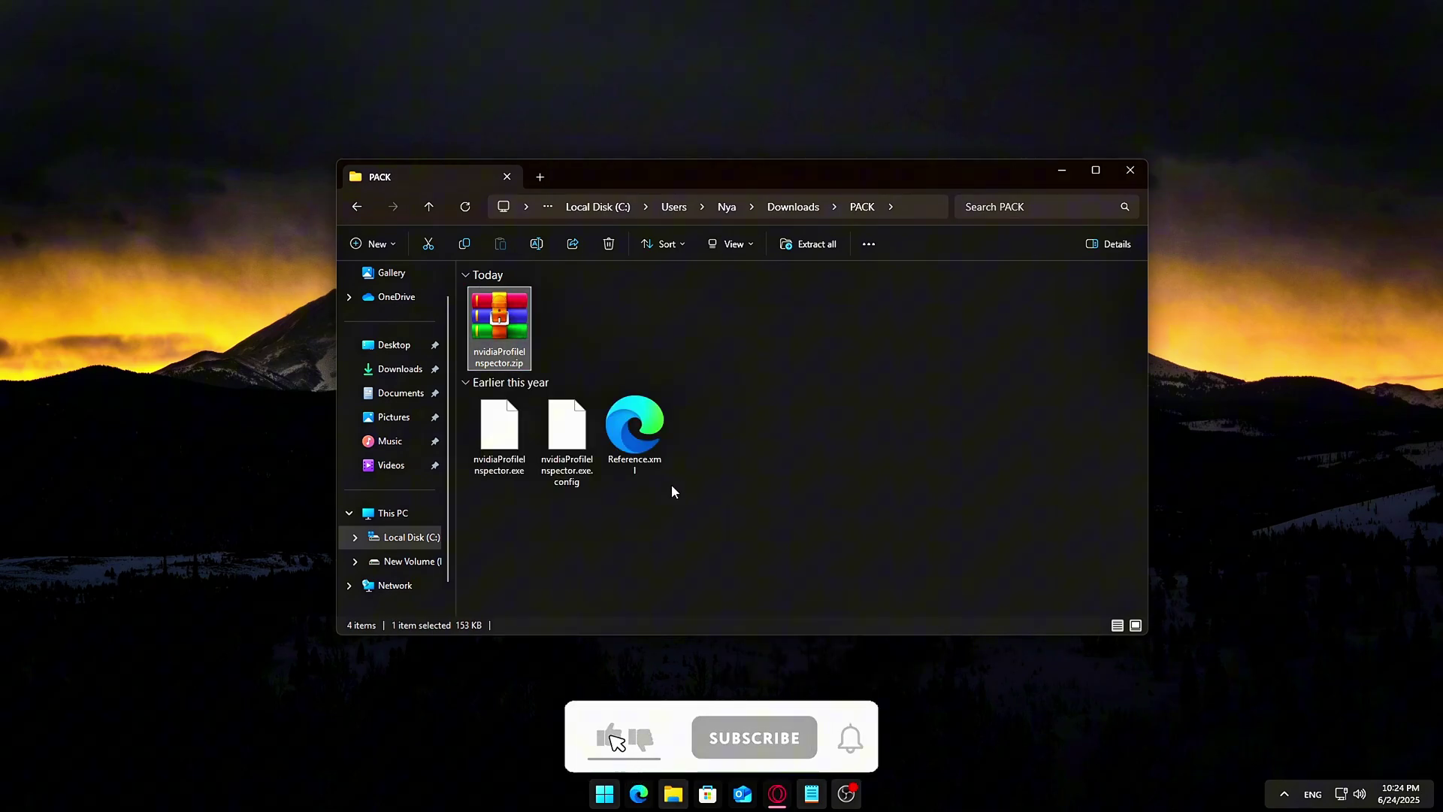
# Delete the downloaded zip, leaving the extracted program, config and Reference.xml.
pyautogui.press('Delete')
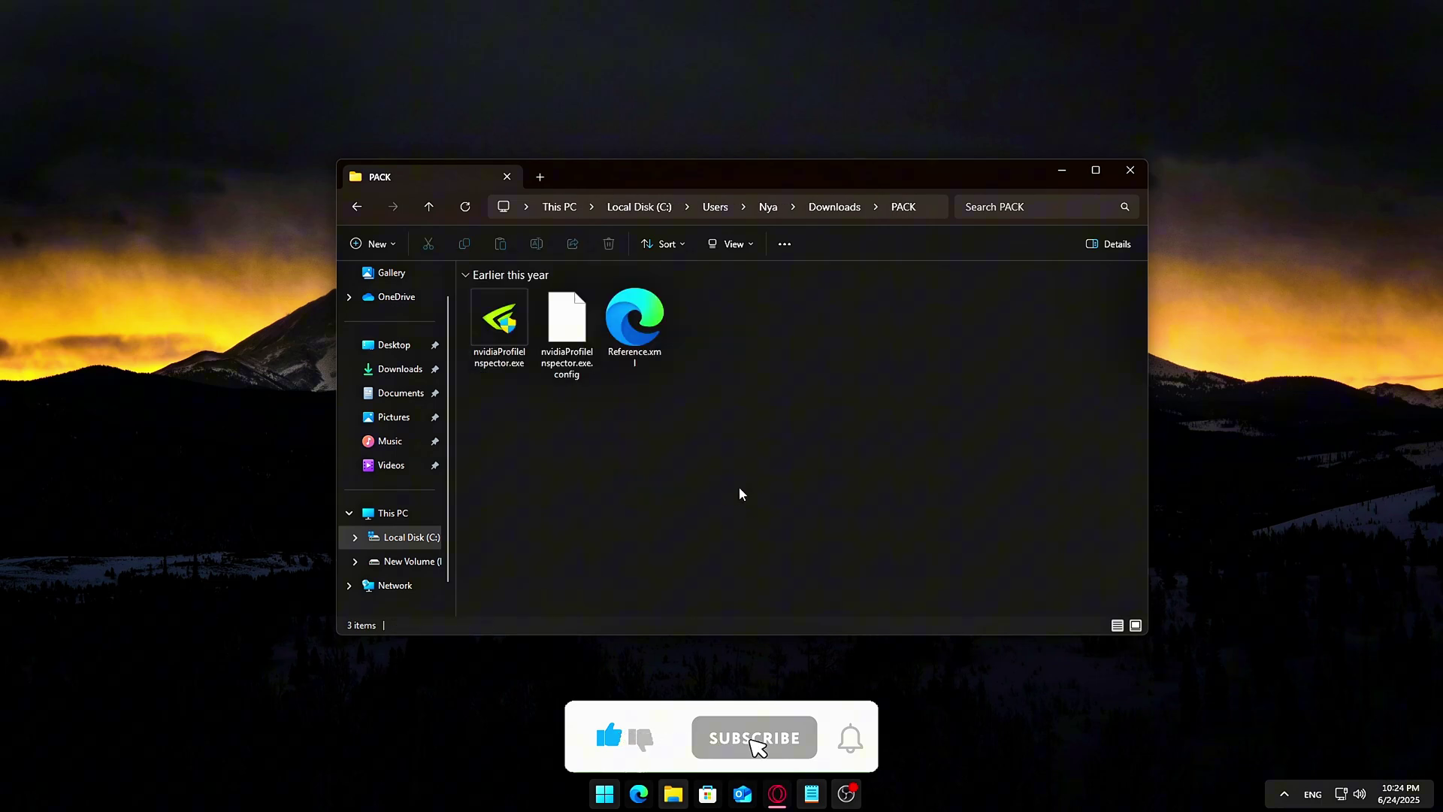
pyautogui.hotkey('ctrl', 'a')
pyautogui.click(629, 421)
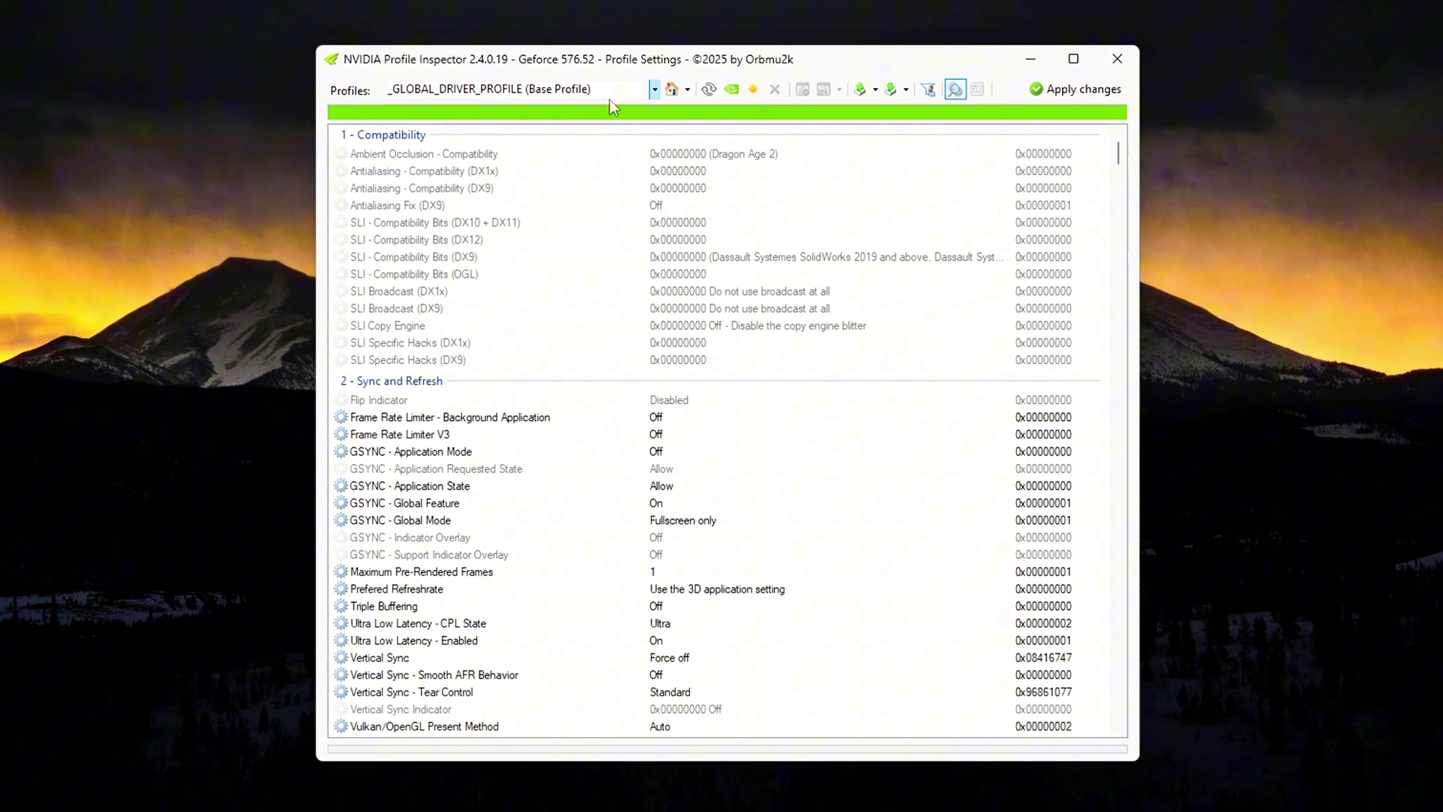
# Browse the Profiles, modified-profiles, Import and Export dropdowns, then select nvidiaProfileInspector.exe in PACK.
pyautogui.click(601, 91)
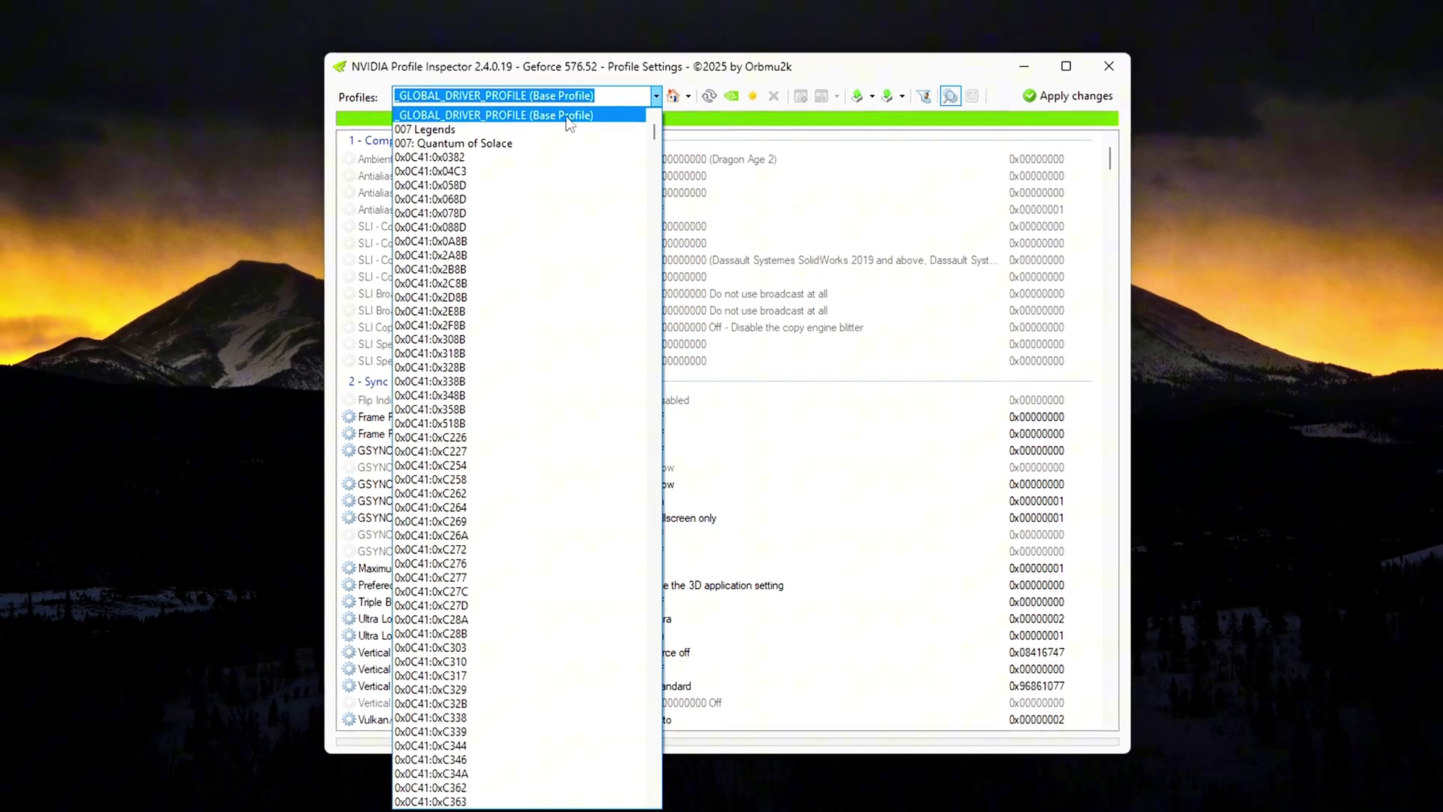
pyautogui.click(585, 116)
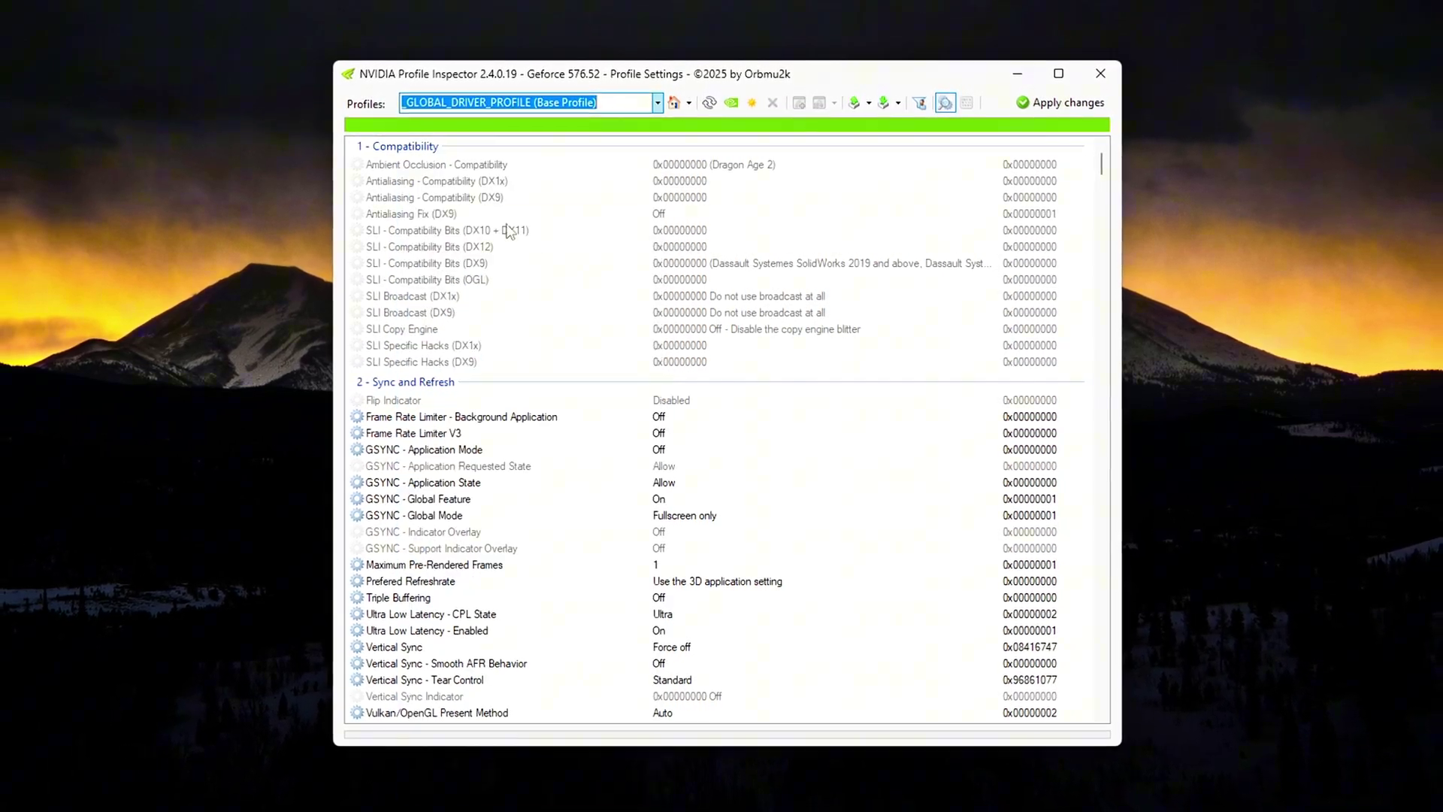
pyautogui.click(752, 103)
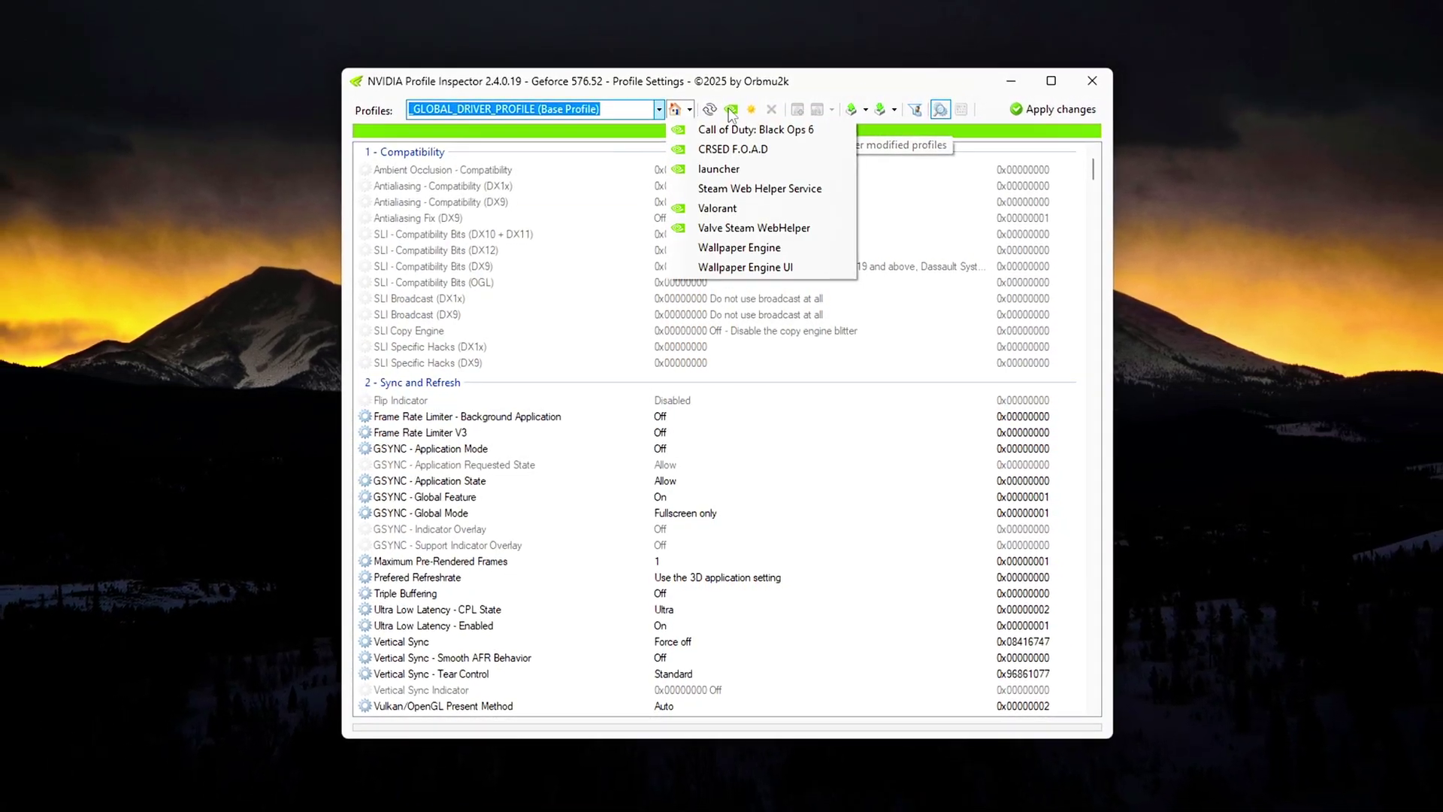
pyautogui.click(752, 113)
pyautogui.click(894, 109)
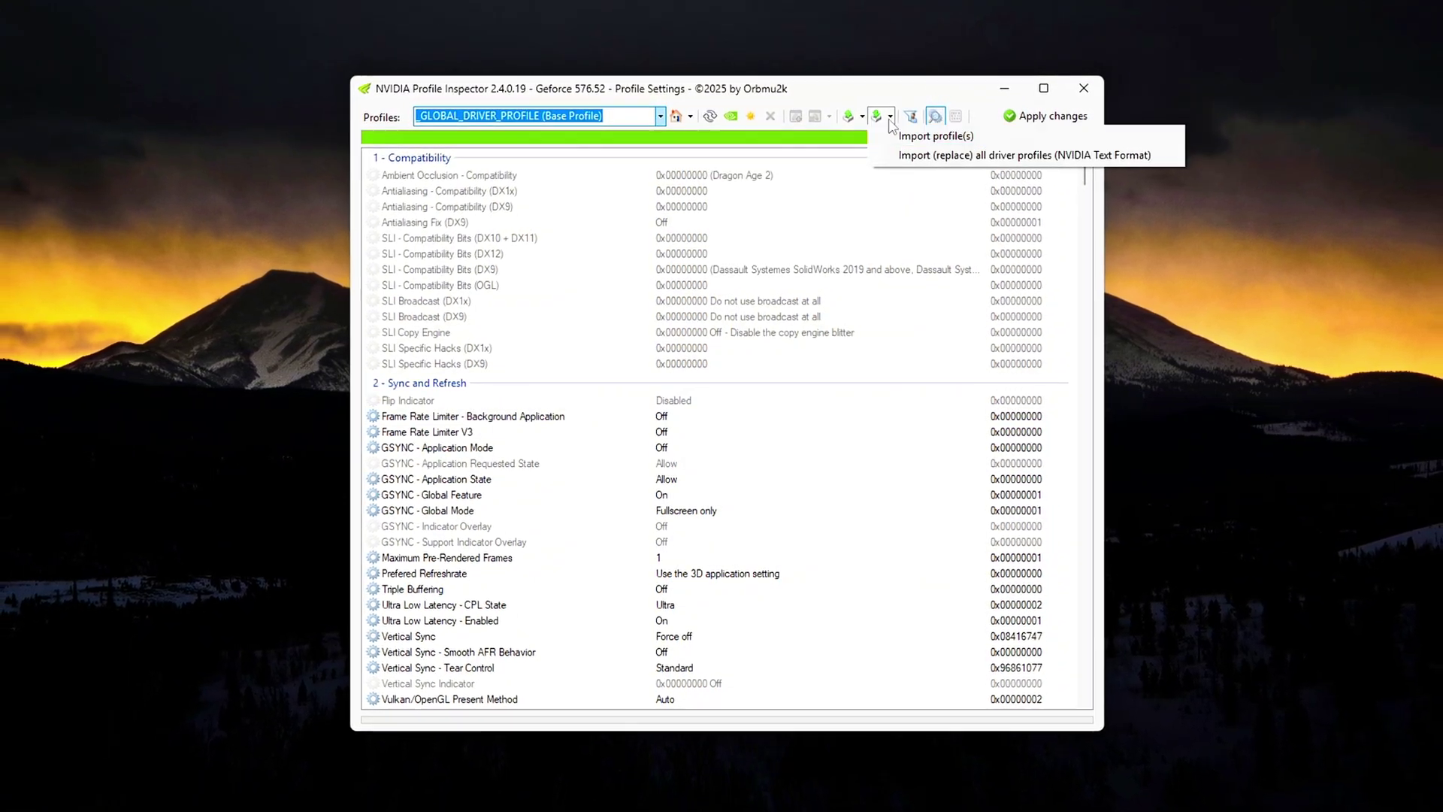
pyautogui.click(862, 116)
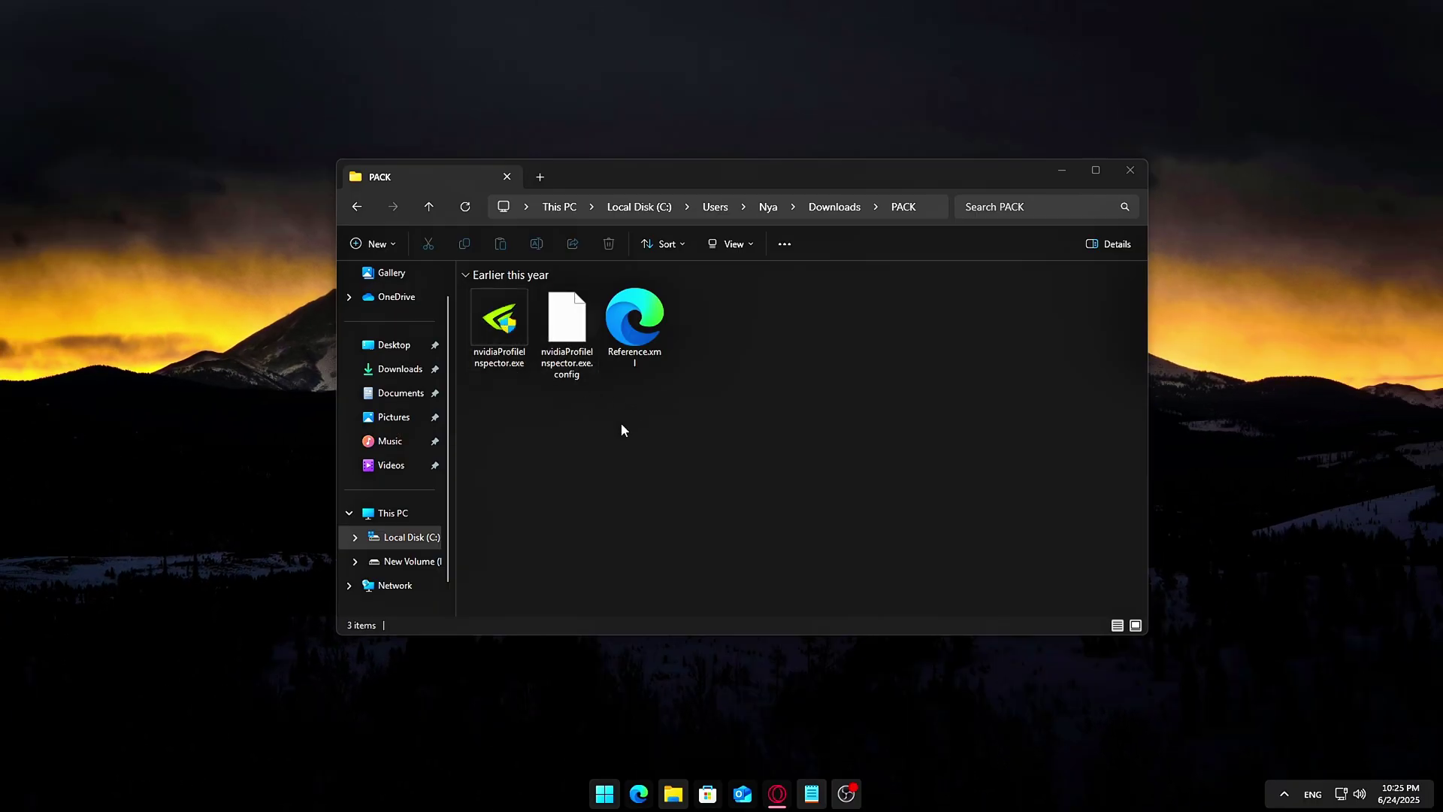
pyautogui.click(498, 321)
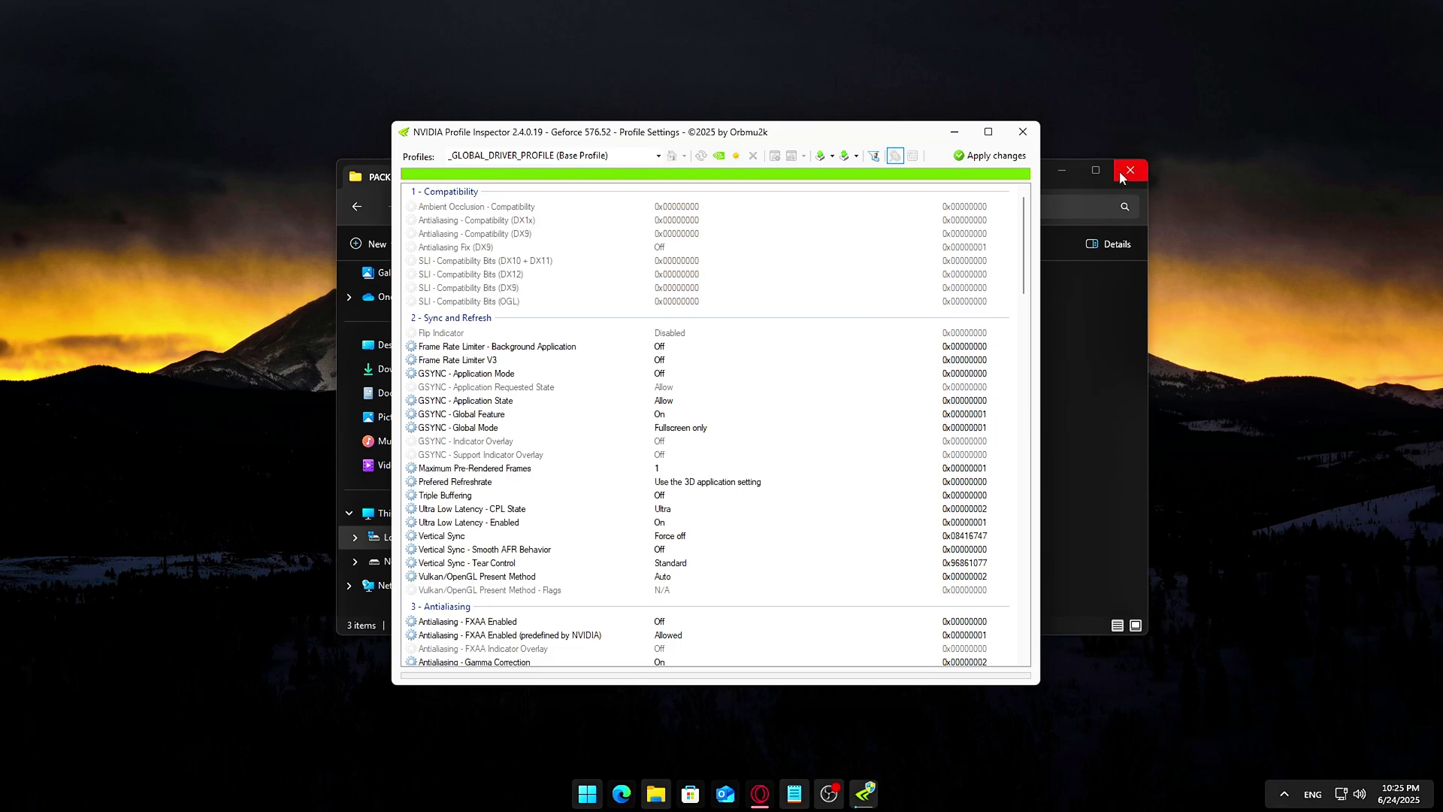
# Close File Explorer and review the profile list, modified-profiles and Import dropdowns.
pyautogui.click(1122, 176)
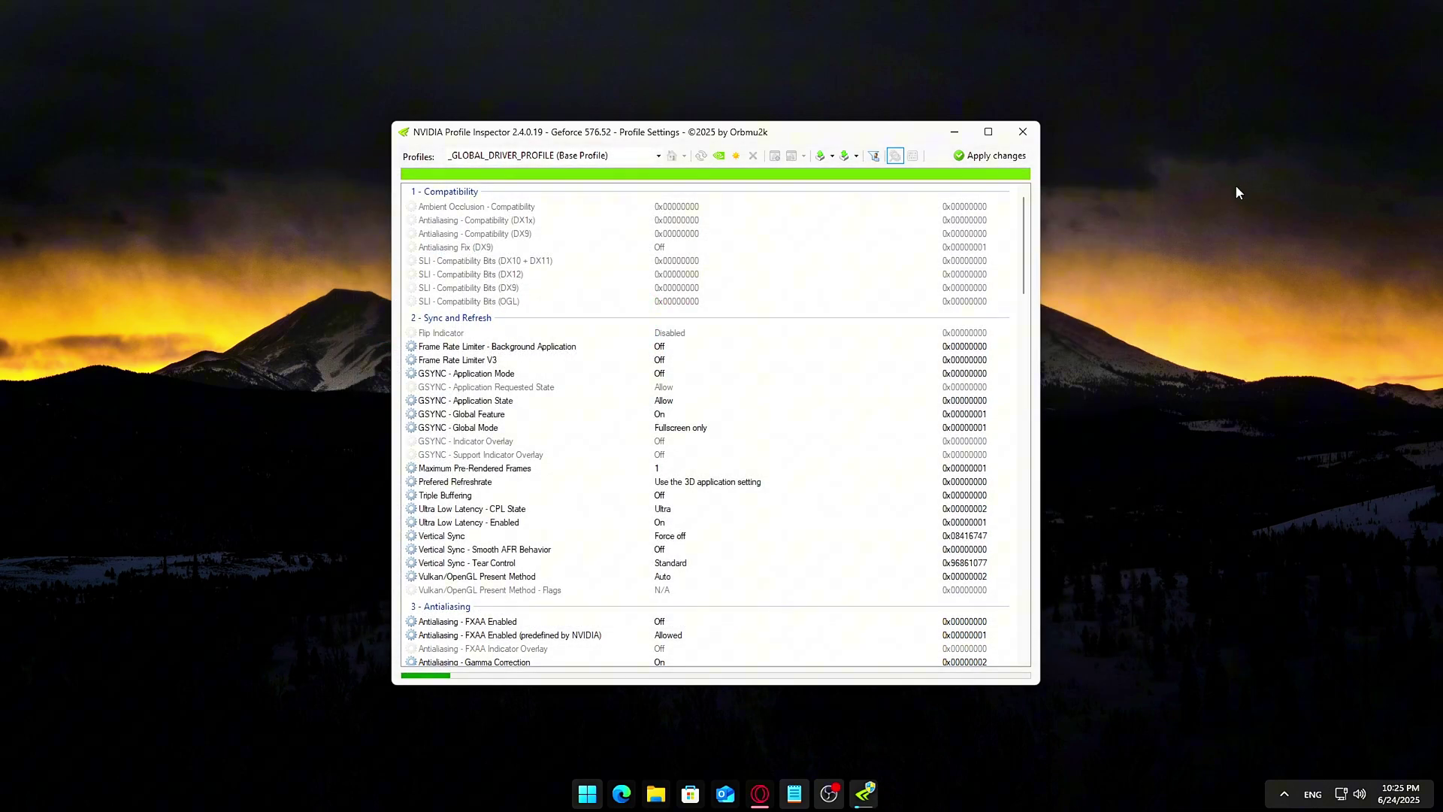
pyautogui.moveTo(840, 130); pyautogui.dragTo(849, 135)
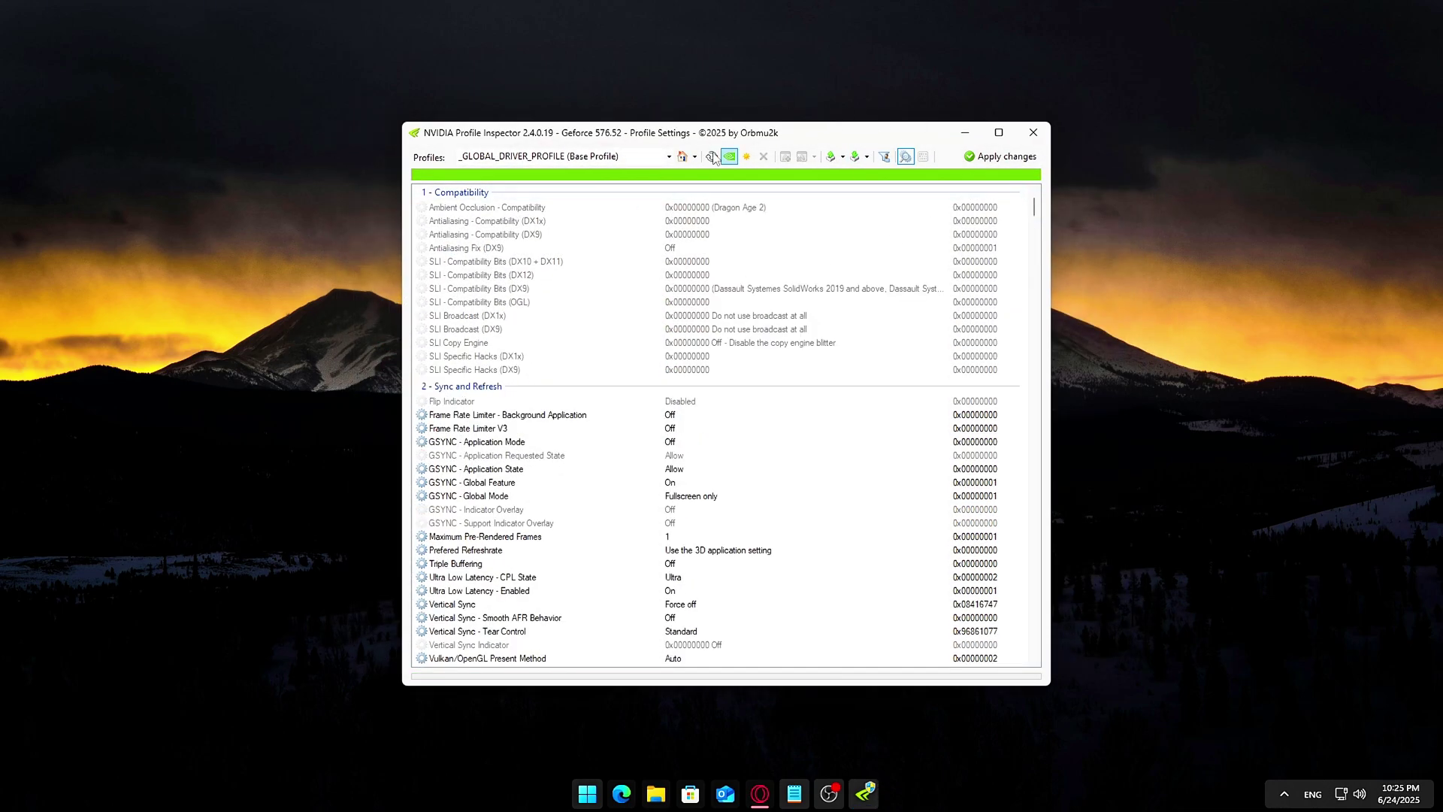
pyautogui.click(668, 156)
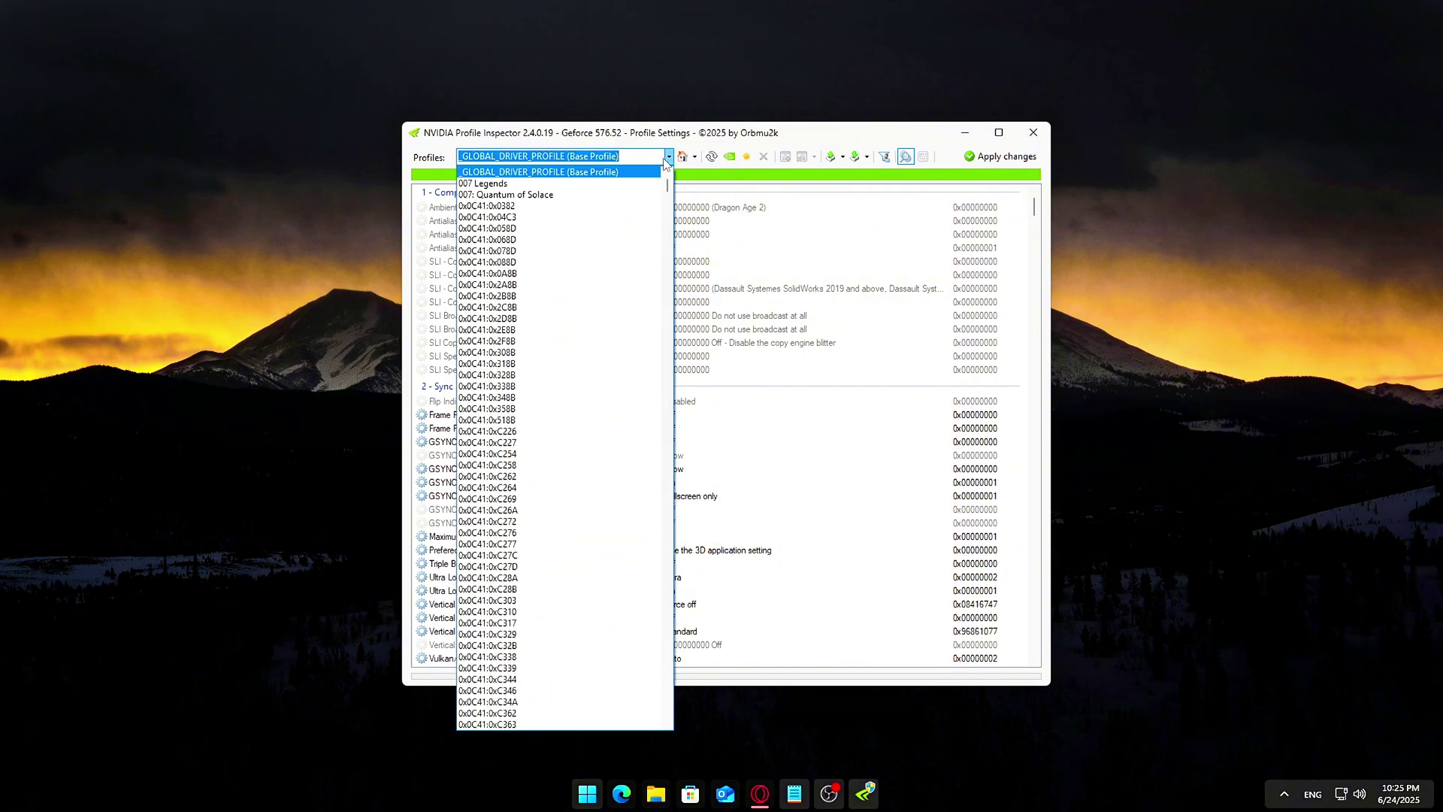
pyautogui.click(529, 173)
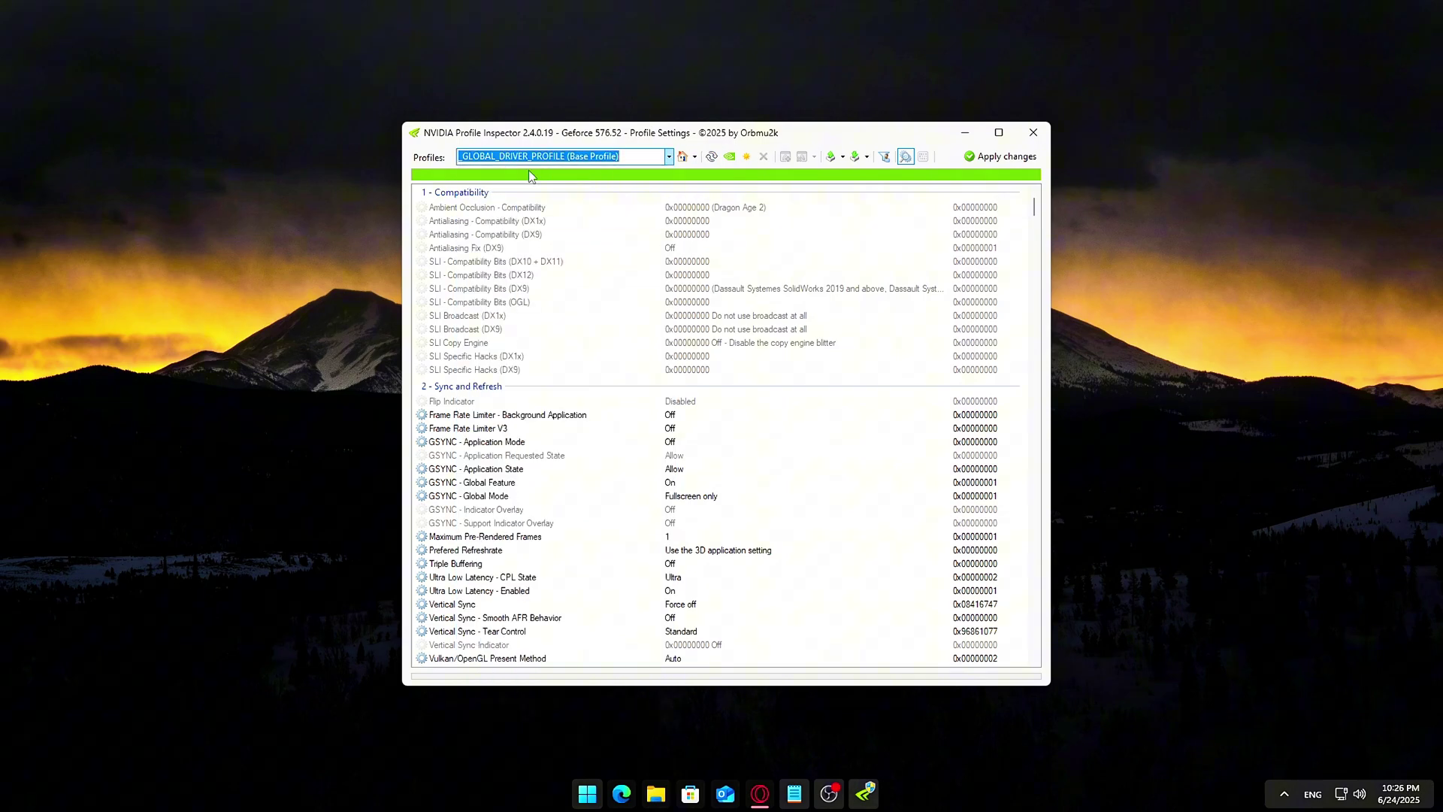
pyautogui.click(694, 158)
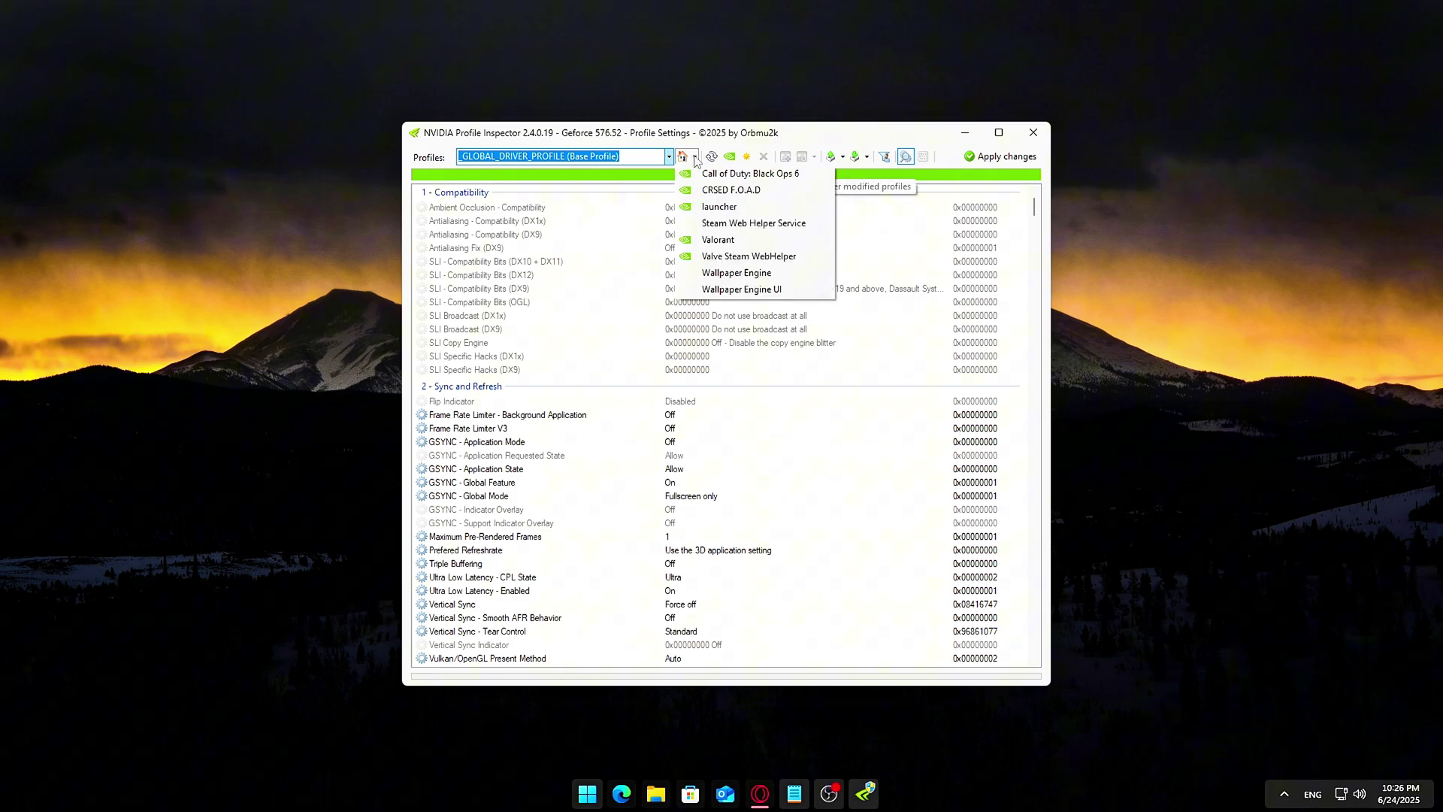
pyautogui.click(895, 140)
pyautogui.click(856, 157)
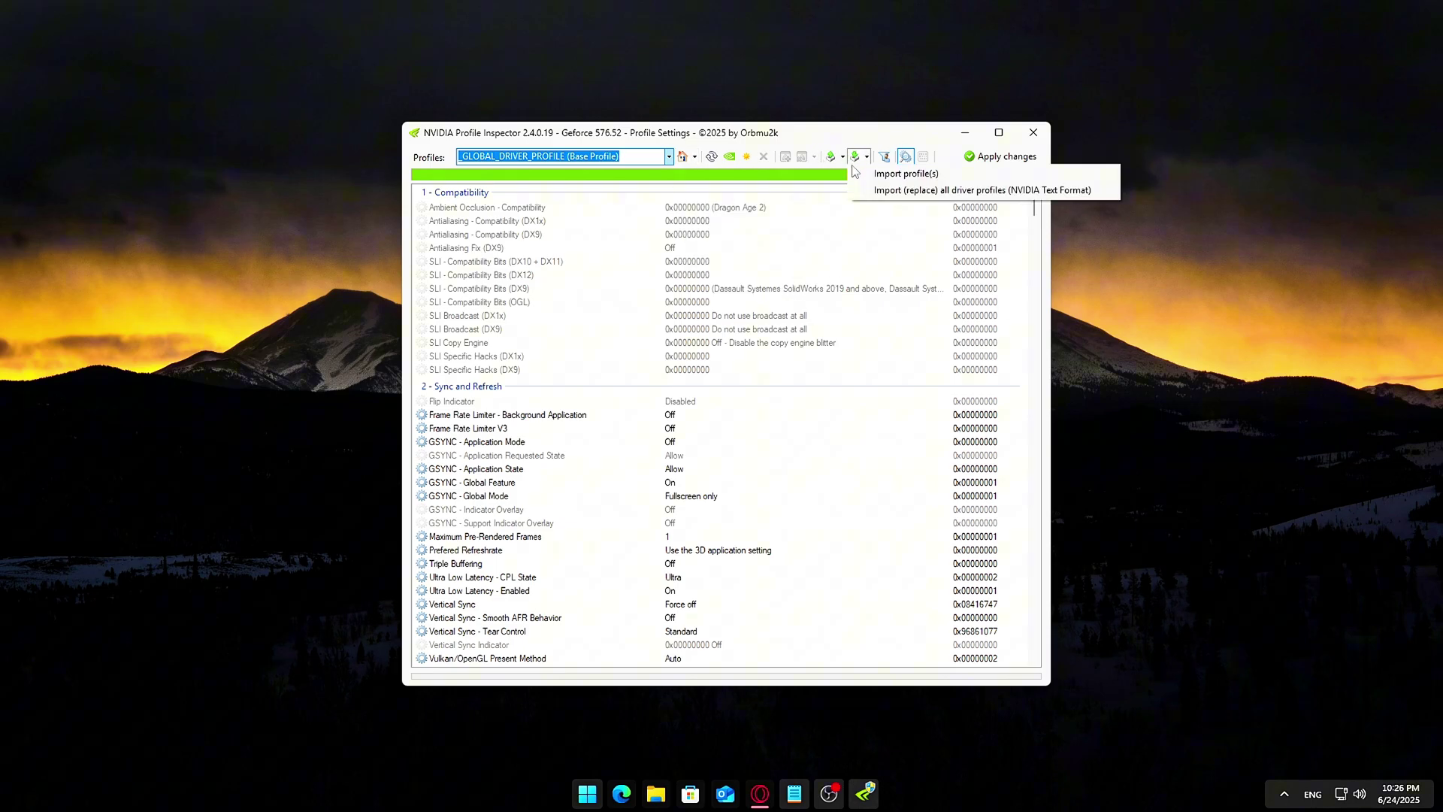
# Export only the current global profile as Base Profile.nip on the Desktop.
pyautogui.click(832, 156)
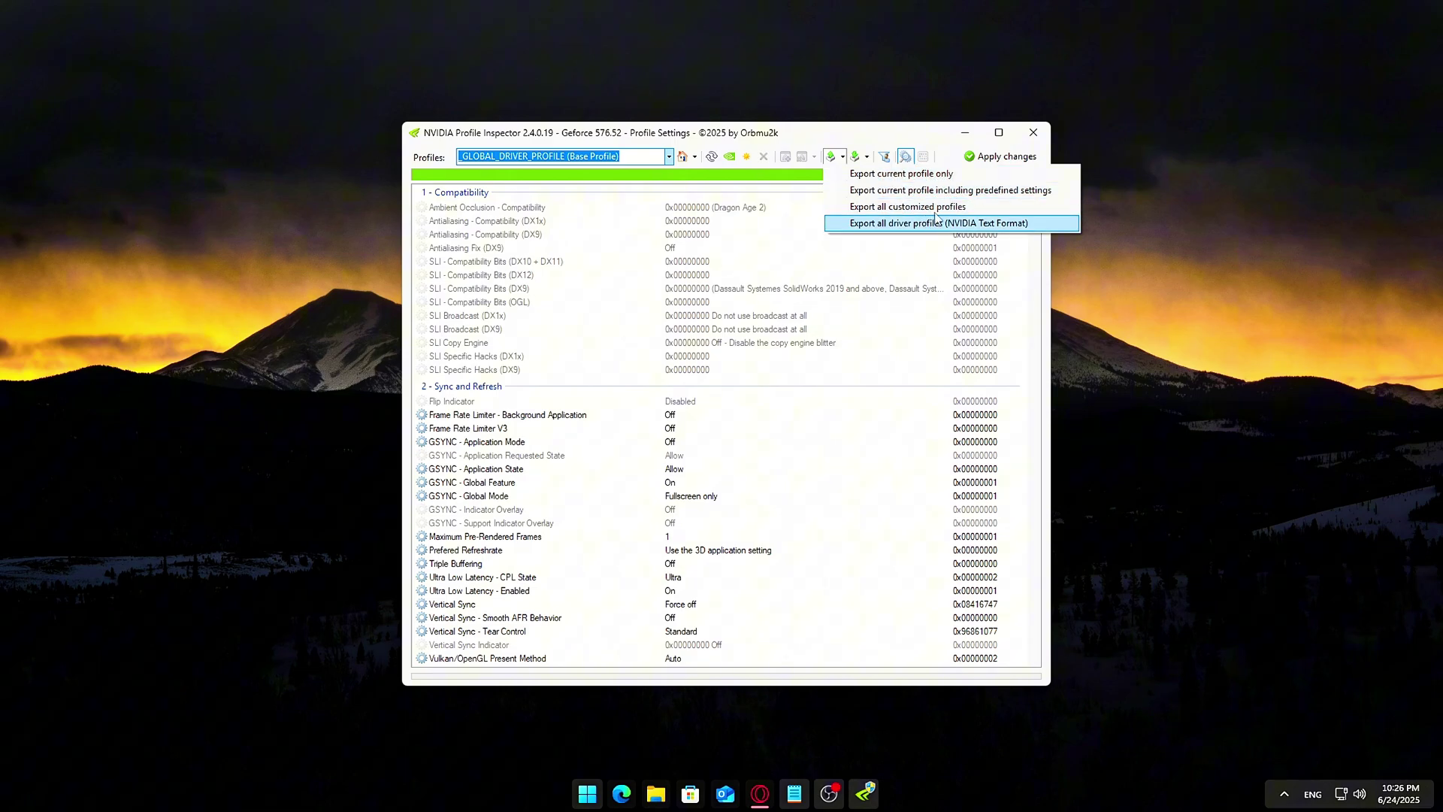
pyautogui.click(909, 174)
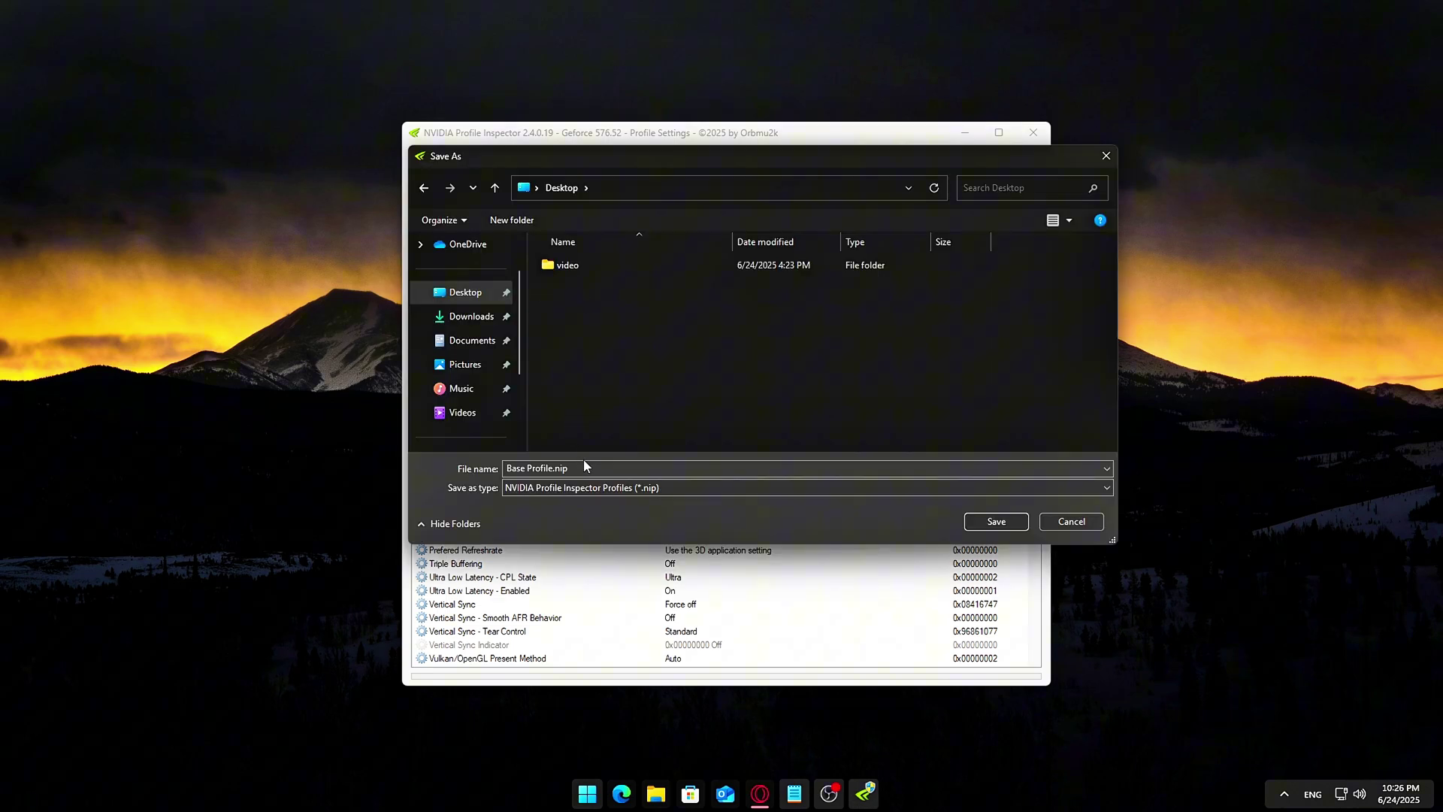
pyautogui.click(992, 524)
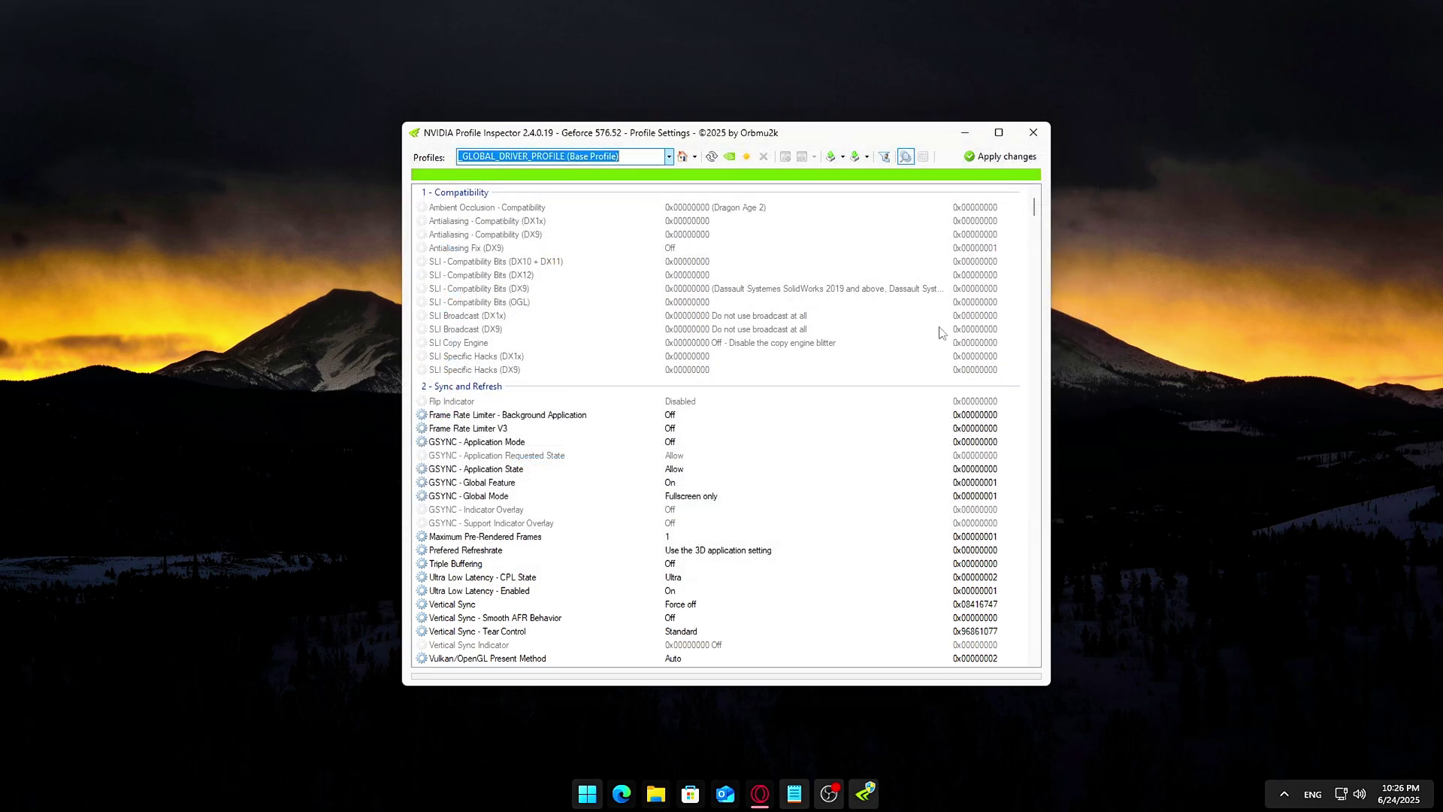
pyautogui.click(833, 157)
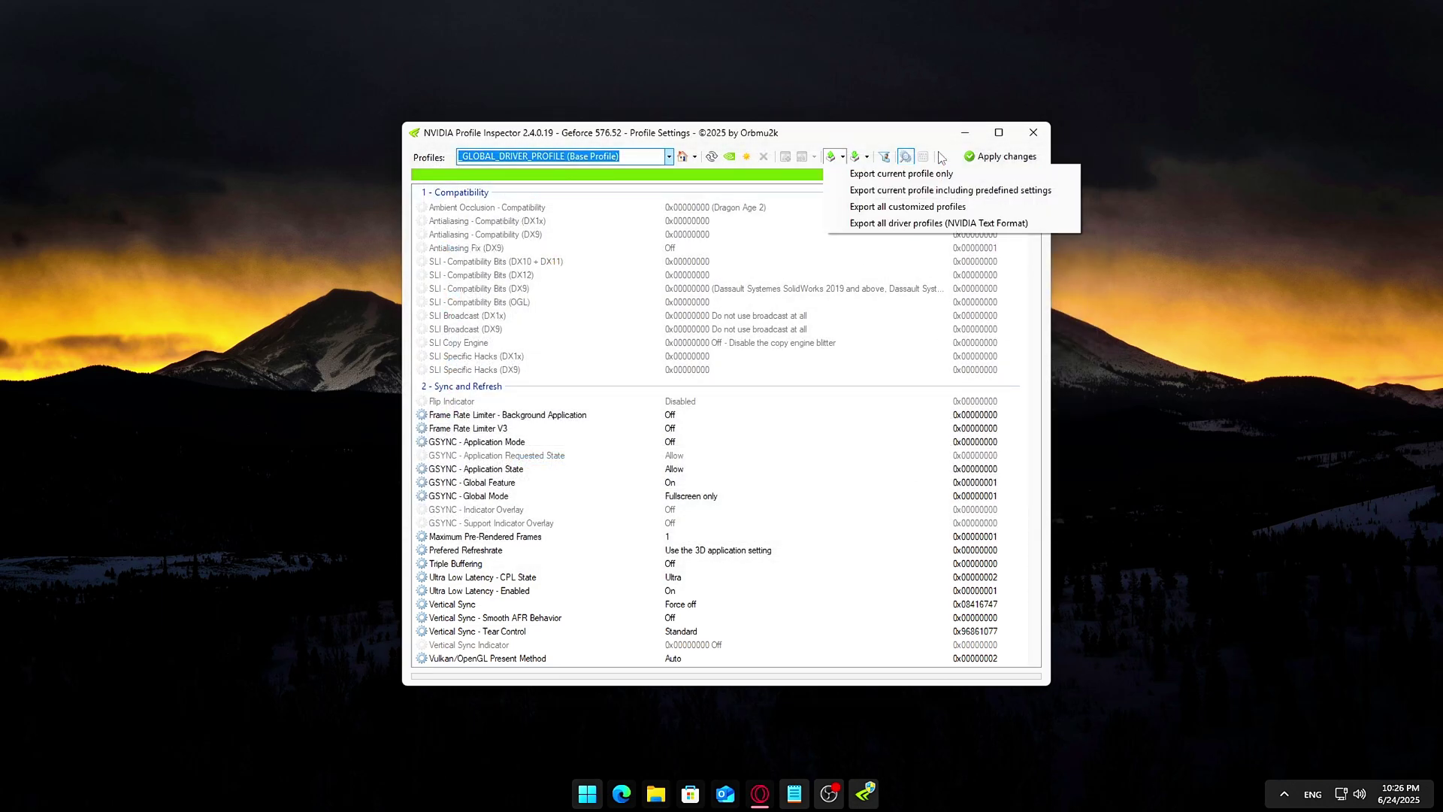
pyautogui.click(1118, 121)
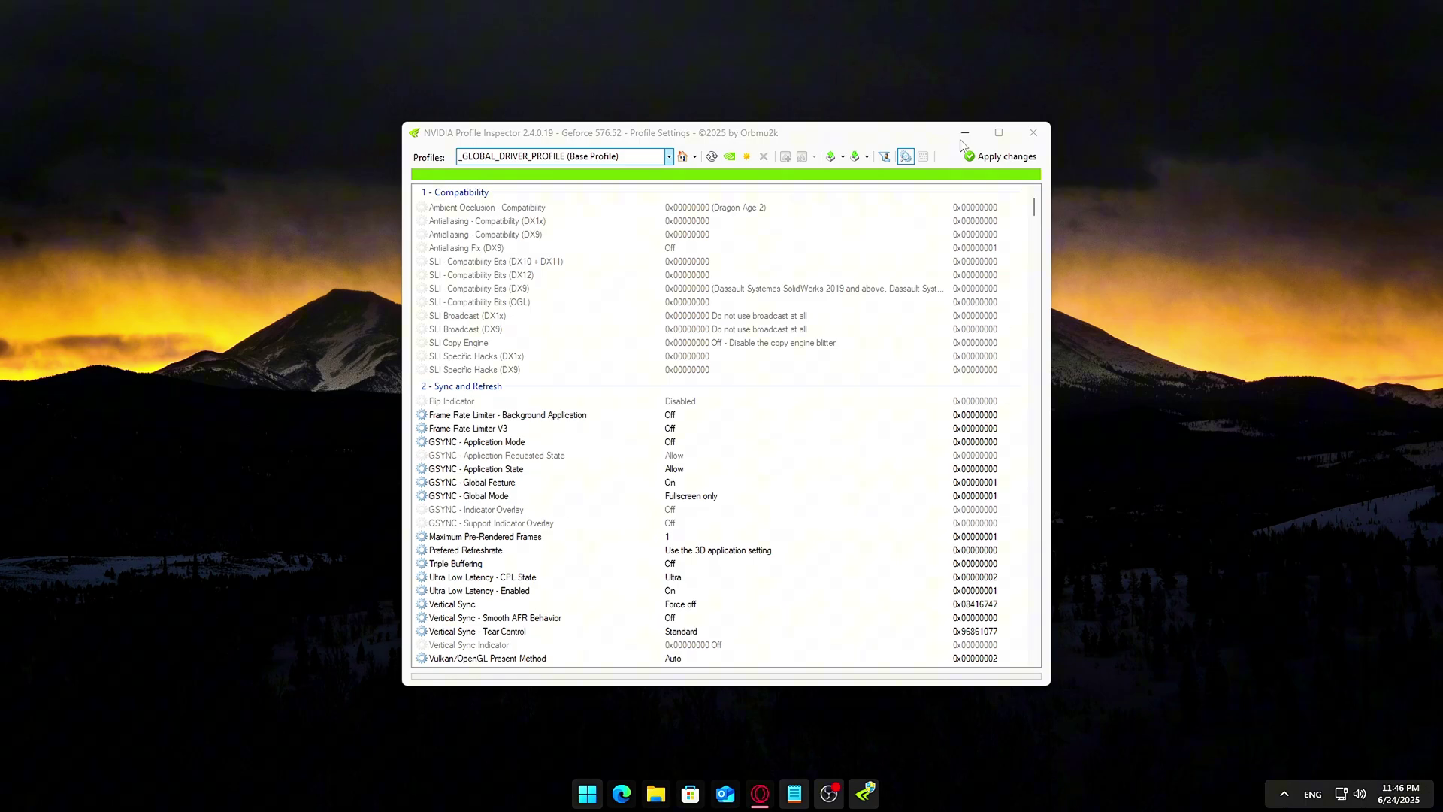
# Import Base Profile.nip from the Desktop and acknowledge the success message.
pyautogui.click(844, 156)
pyautogui.click(864, 171)
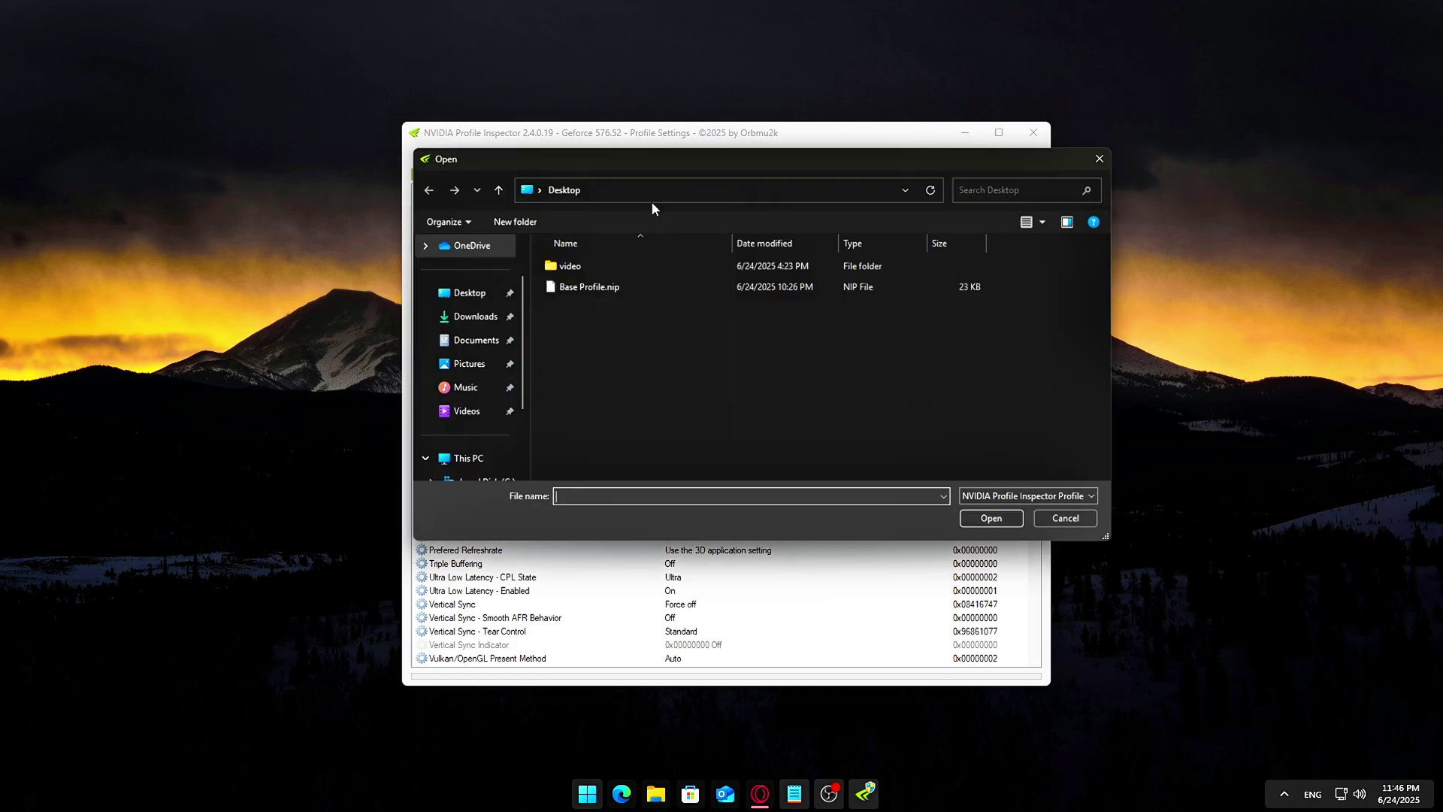
pyautogui.doubleClick(639, 286)
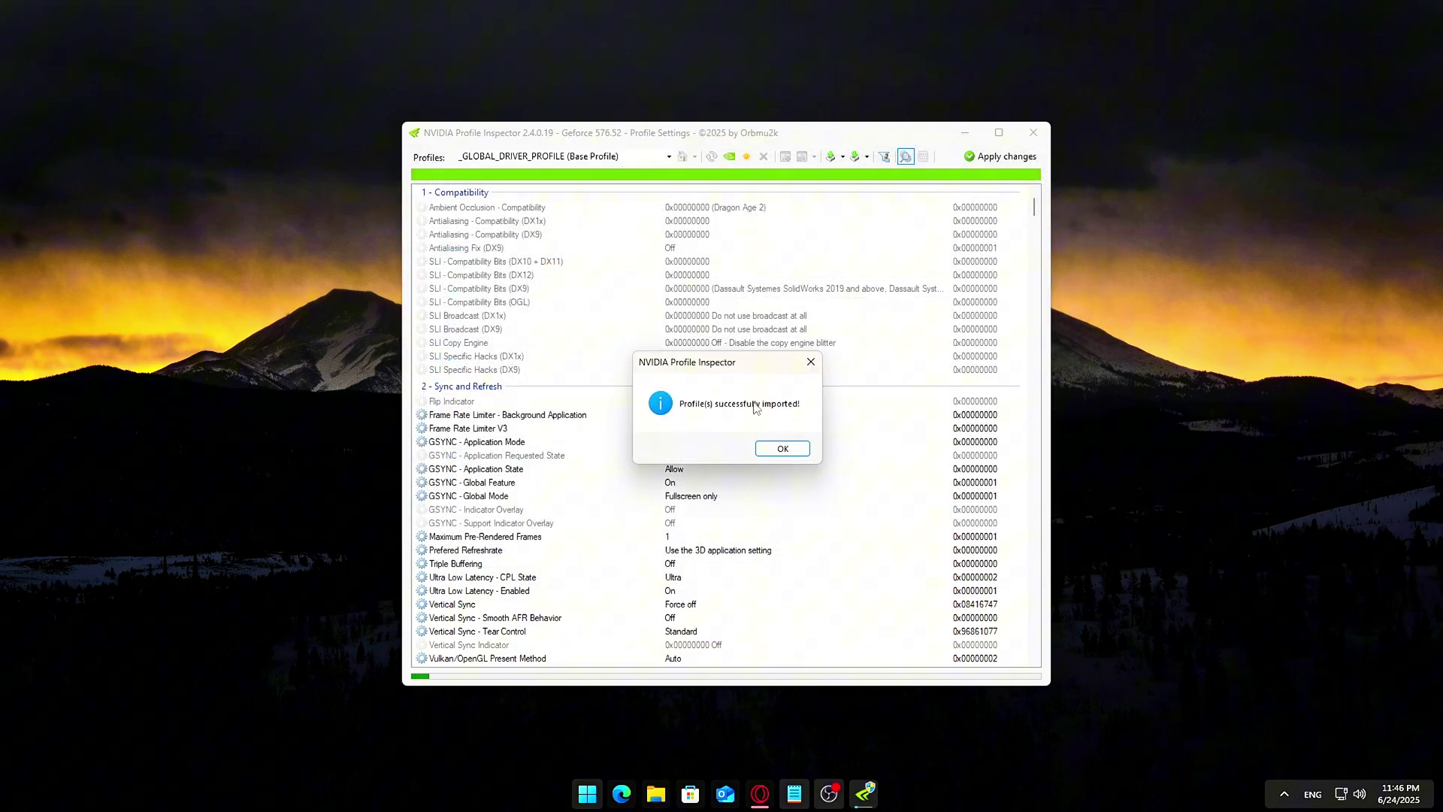
pyautogui.click(778, 450)
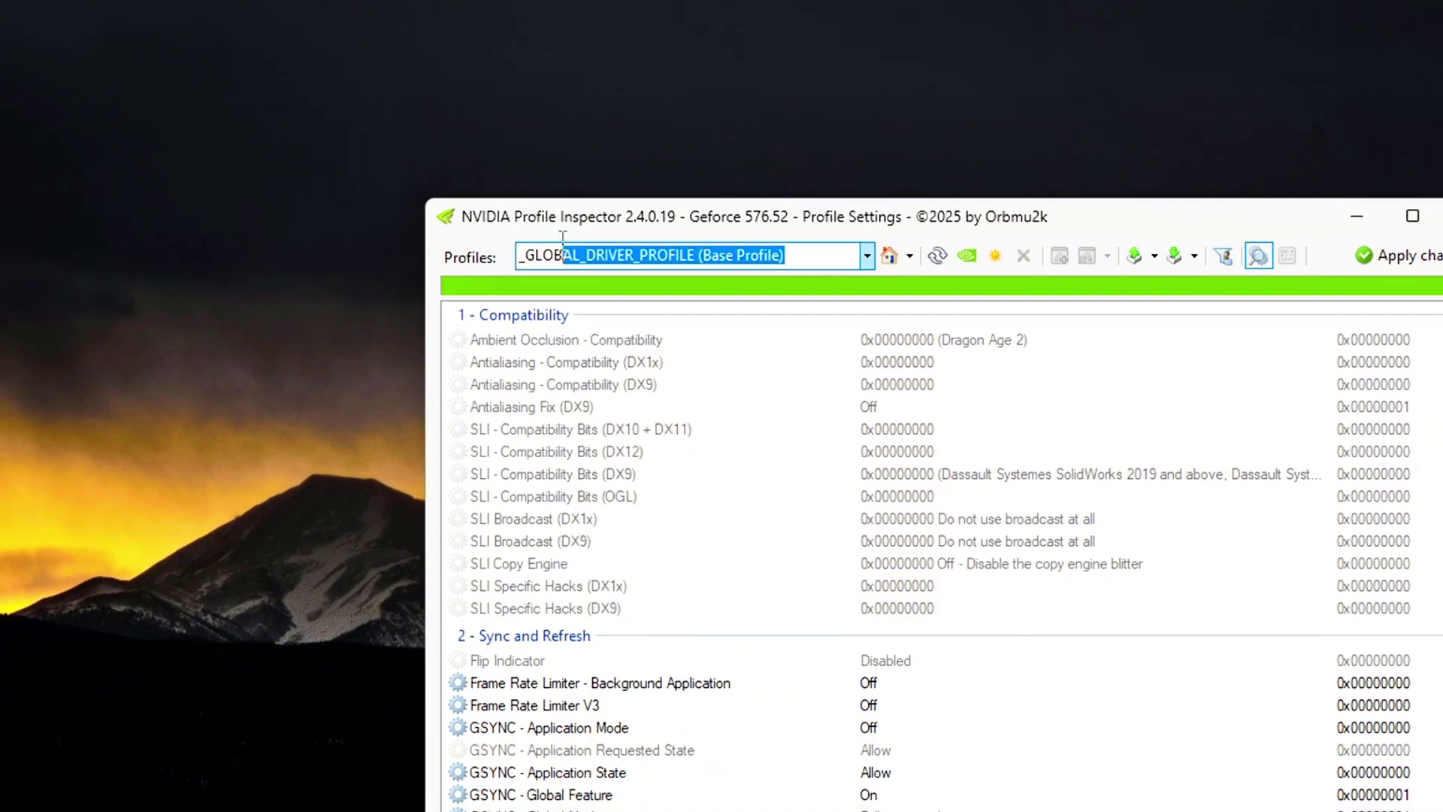
pyautogui.click(777, 238)
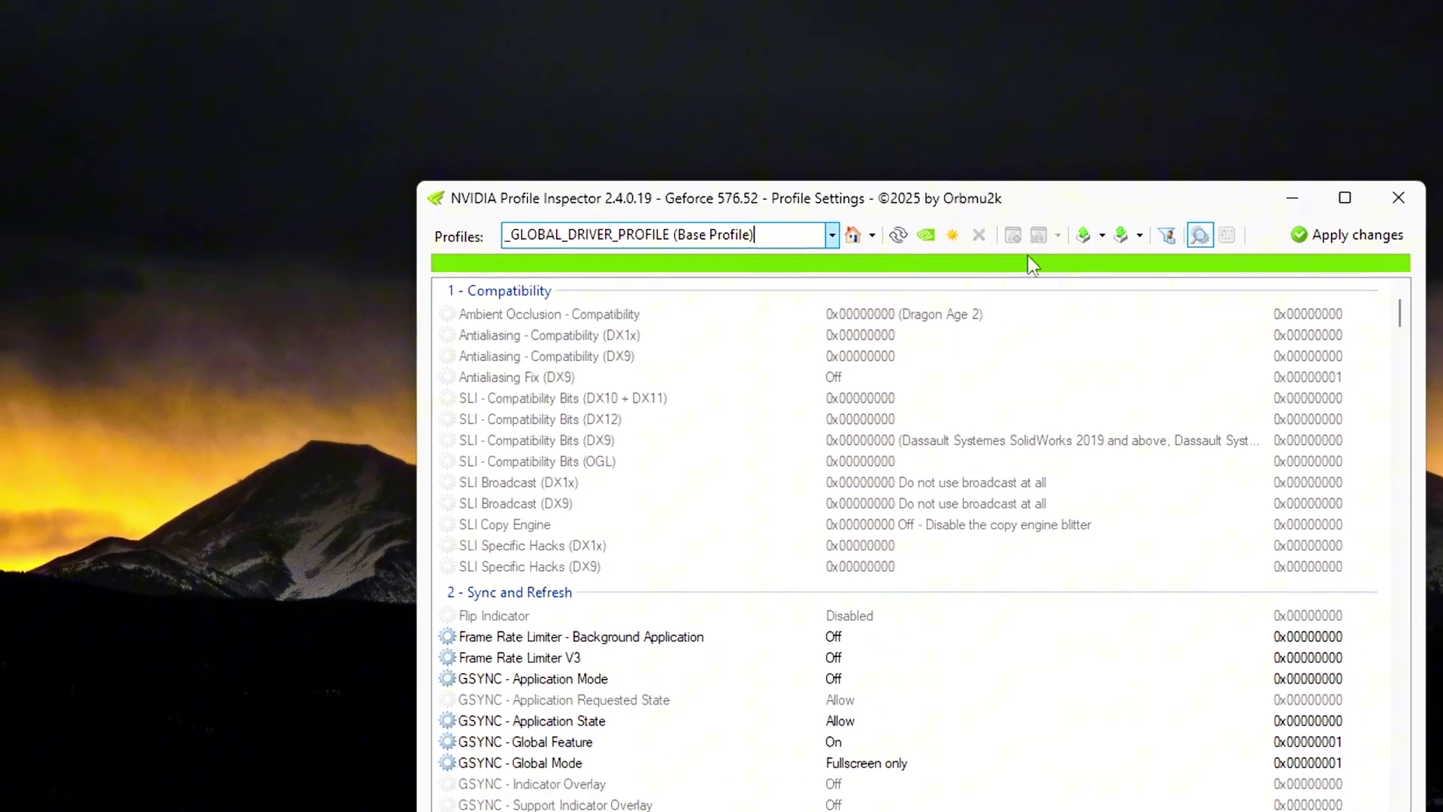
pyautogui.moveTo(1423, 317); pyautogui.dragTo(1426, 354)
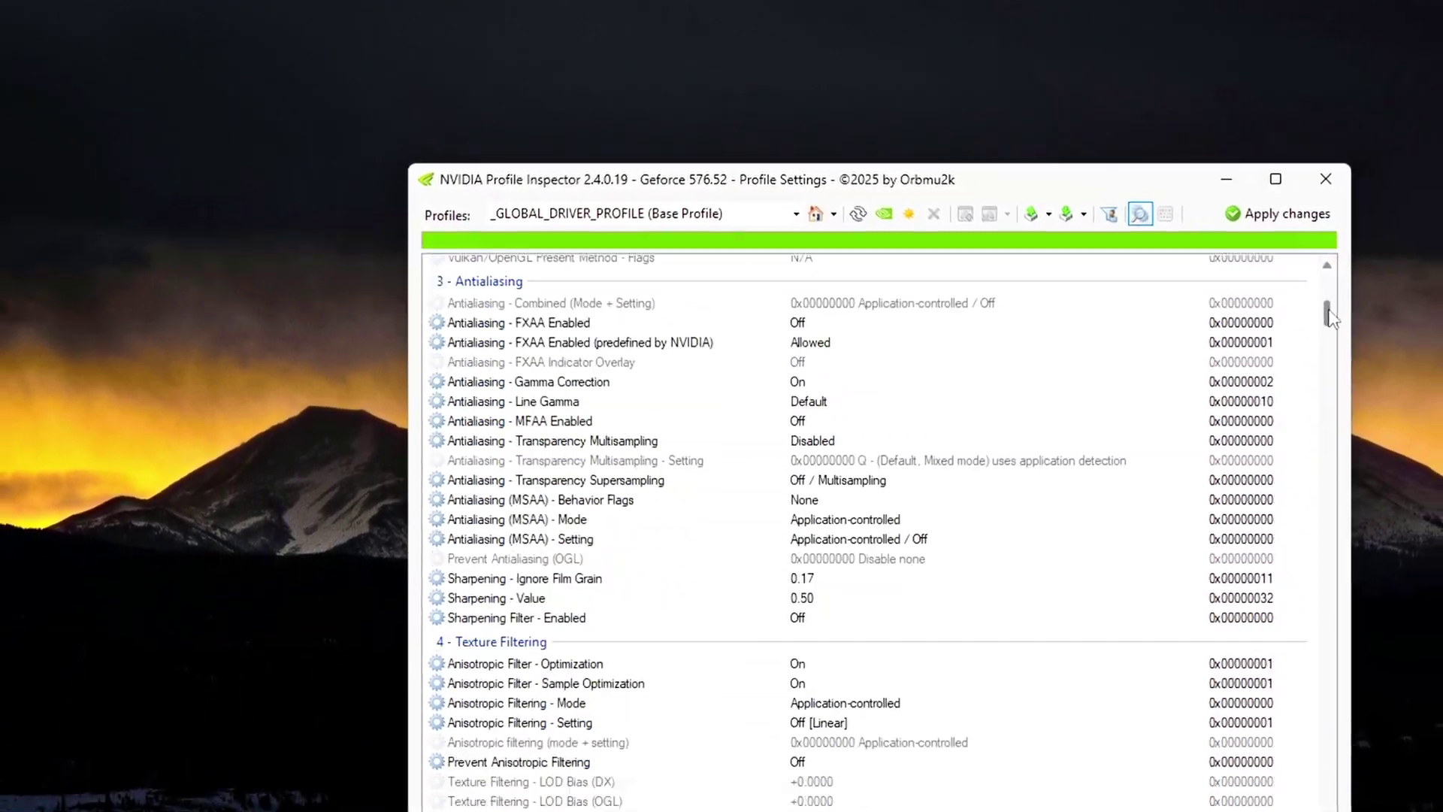
pyautogui.moveTo(1330, 316); pyautogui.dragTo(1187, 581)
pyautogui.moveTo(1093, 508); pyautogui.dragTo(1127, 187)
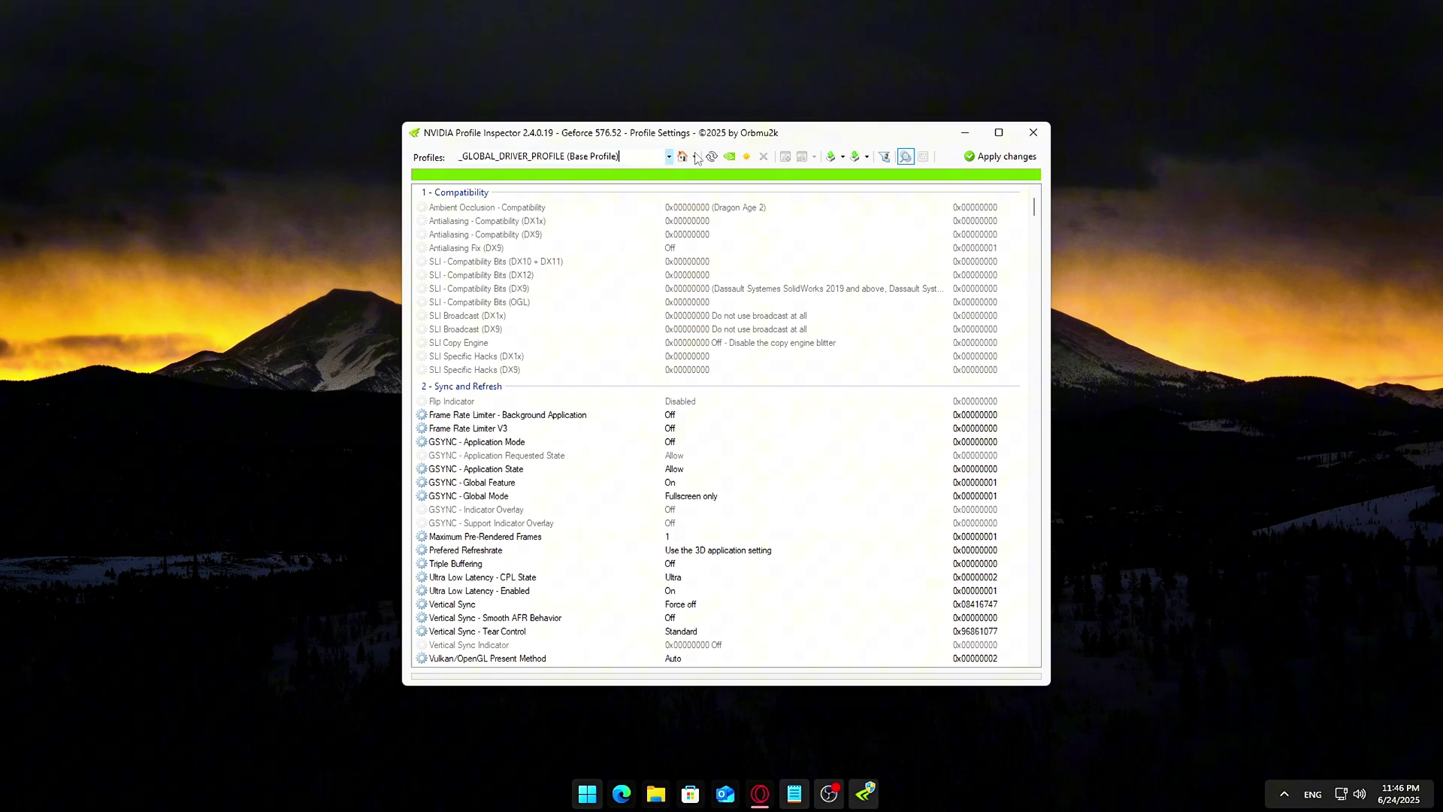
pyautogui.moveTo(1040, 209); pyautogui.dragTo(1042, 386)
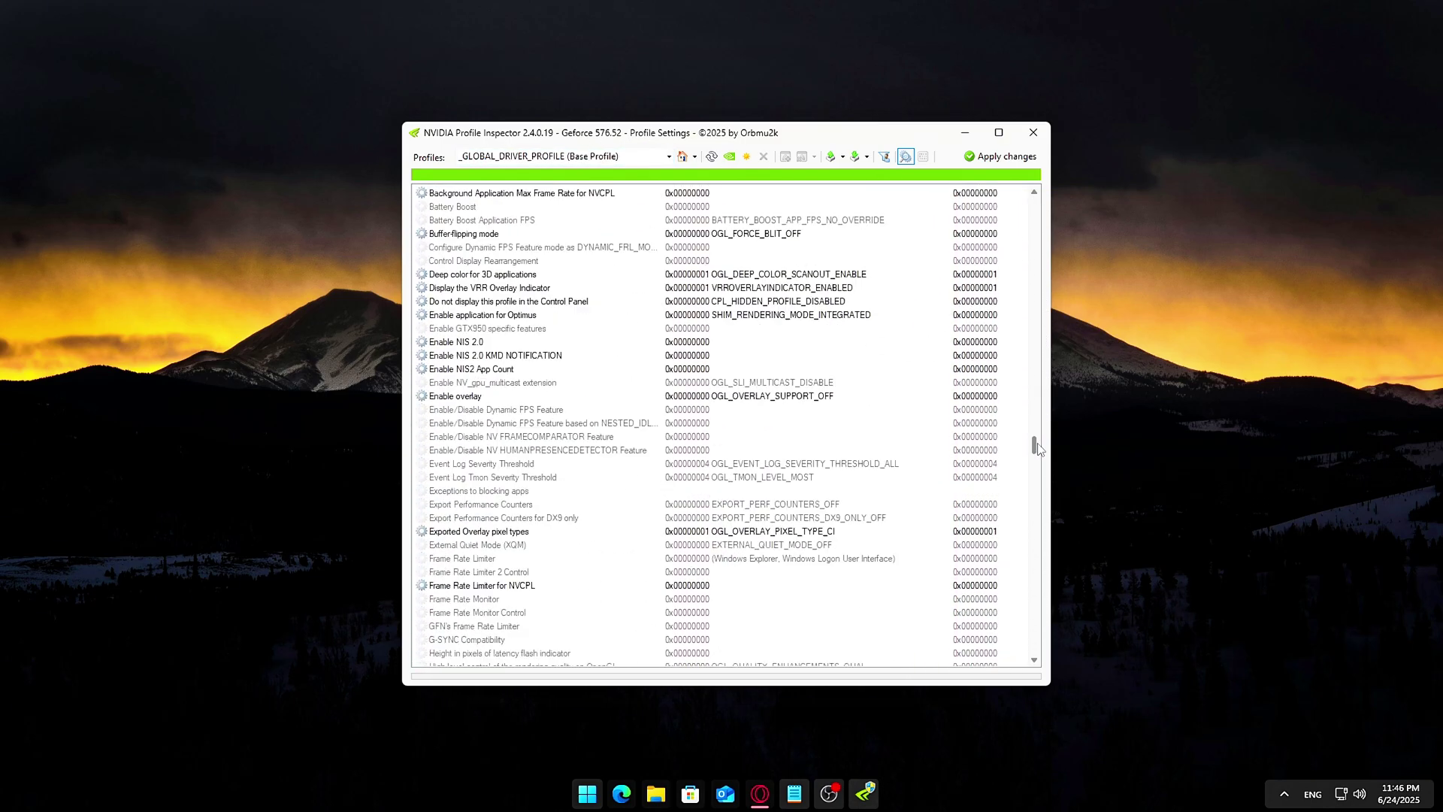
pyautogui.moveTo(1038, 450); pyautogui.dragTo(1007, 194)
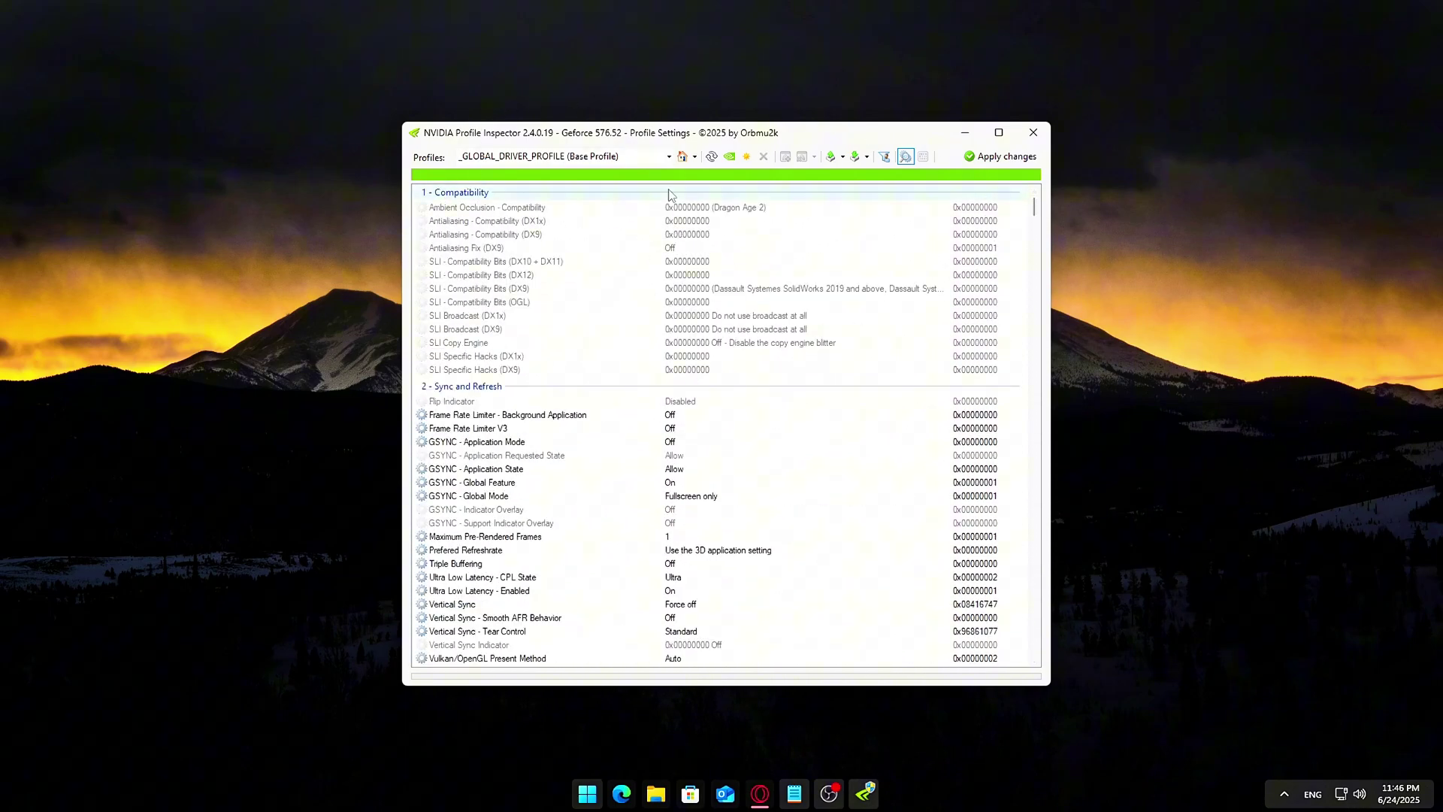
pyautogui.click(1178, 163)
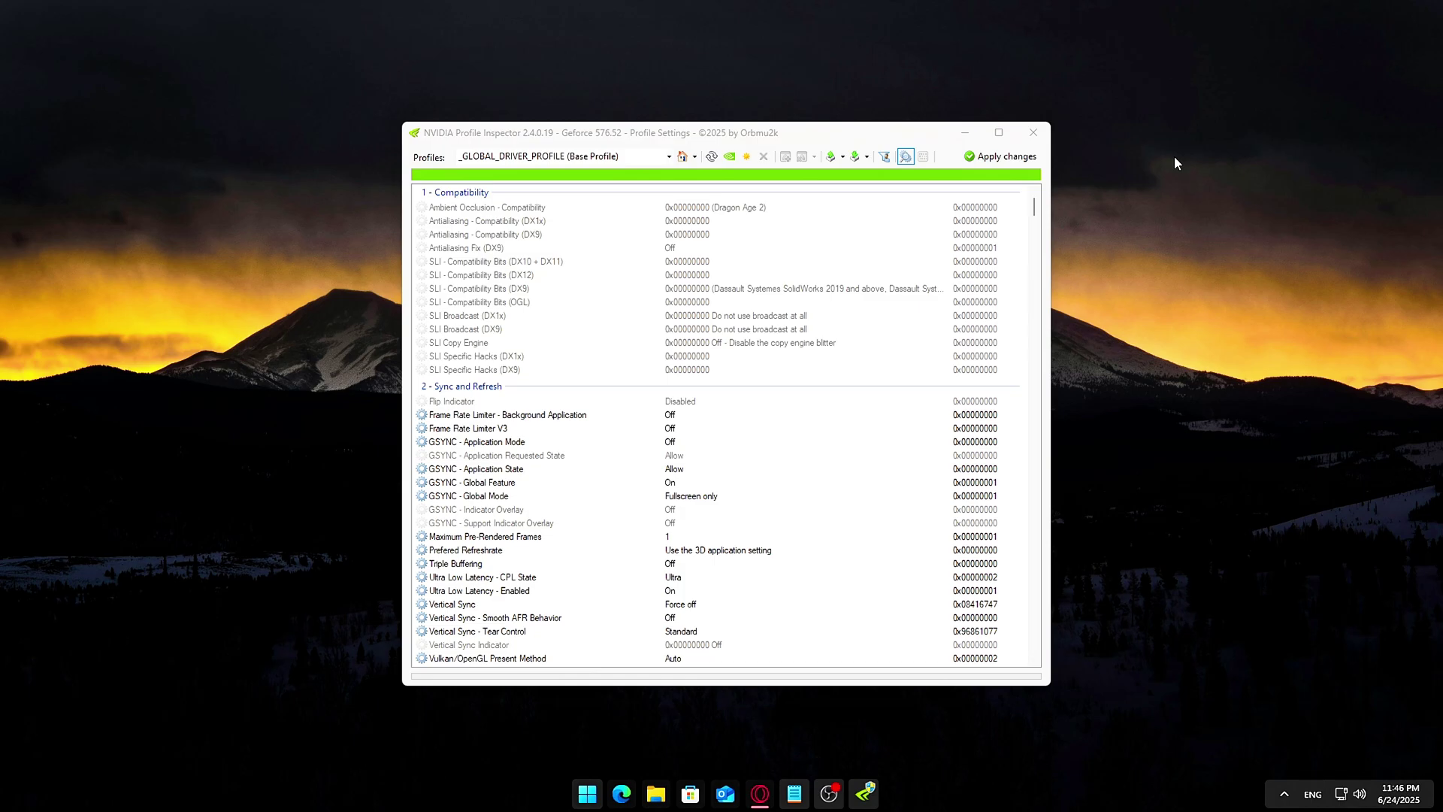
# Pick Far Cry 6 from the game profiles list.
pyautogui.click(658, 158)
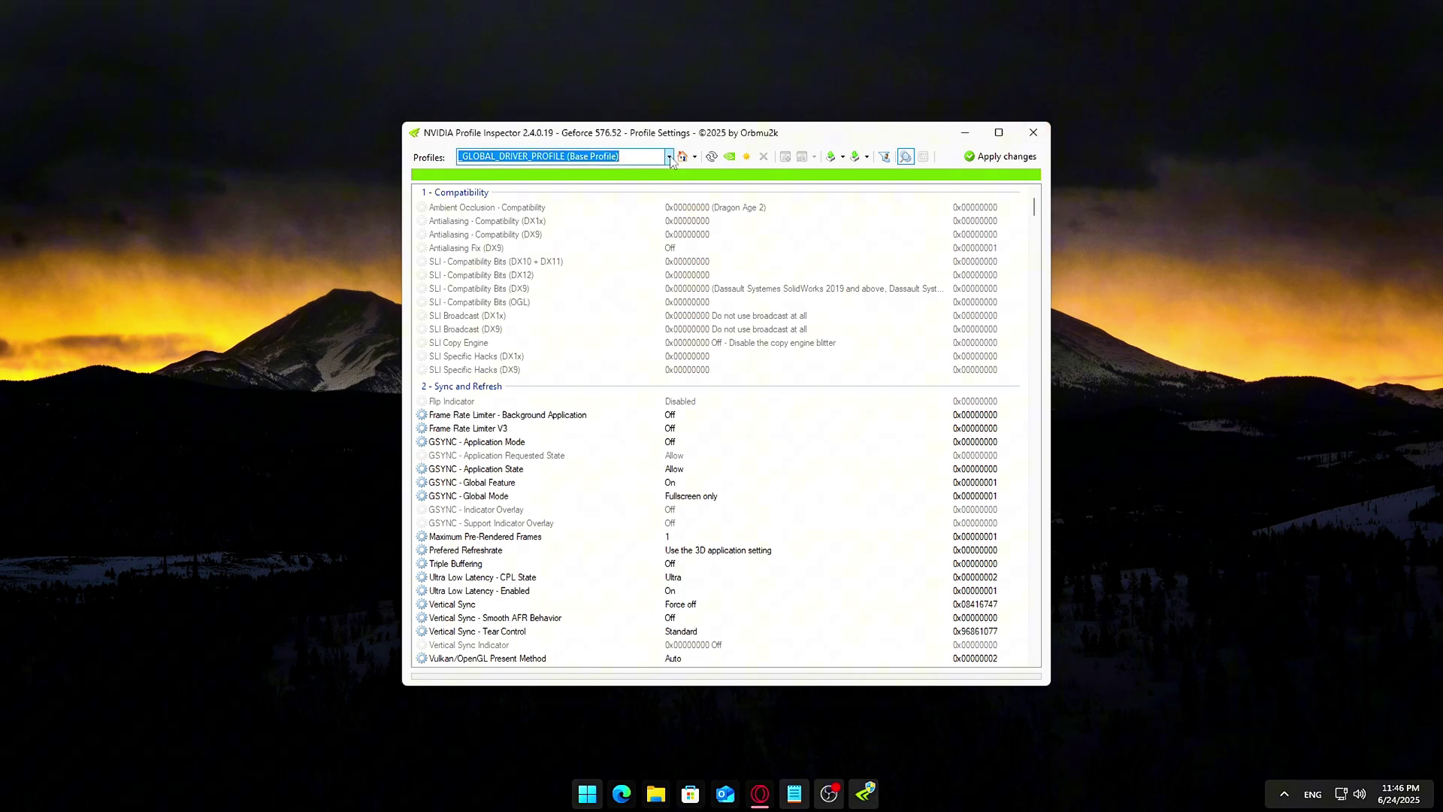
pyautogui.click(668, 157)
pyautogui.moveTo(668, 176); pyautogui.dragTo(685, 308)
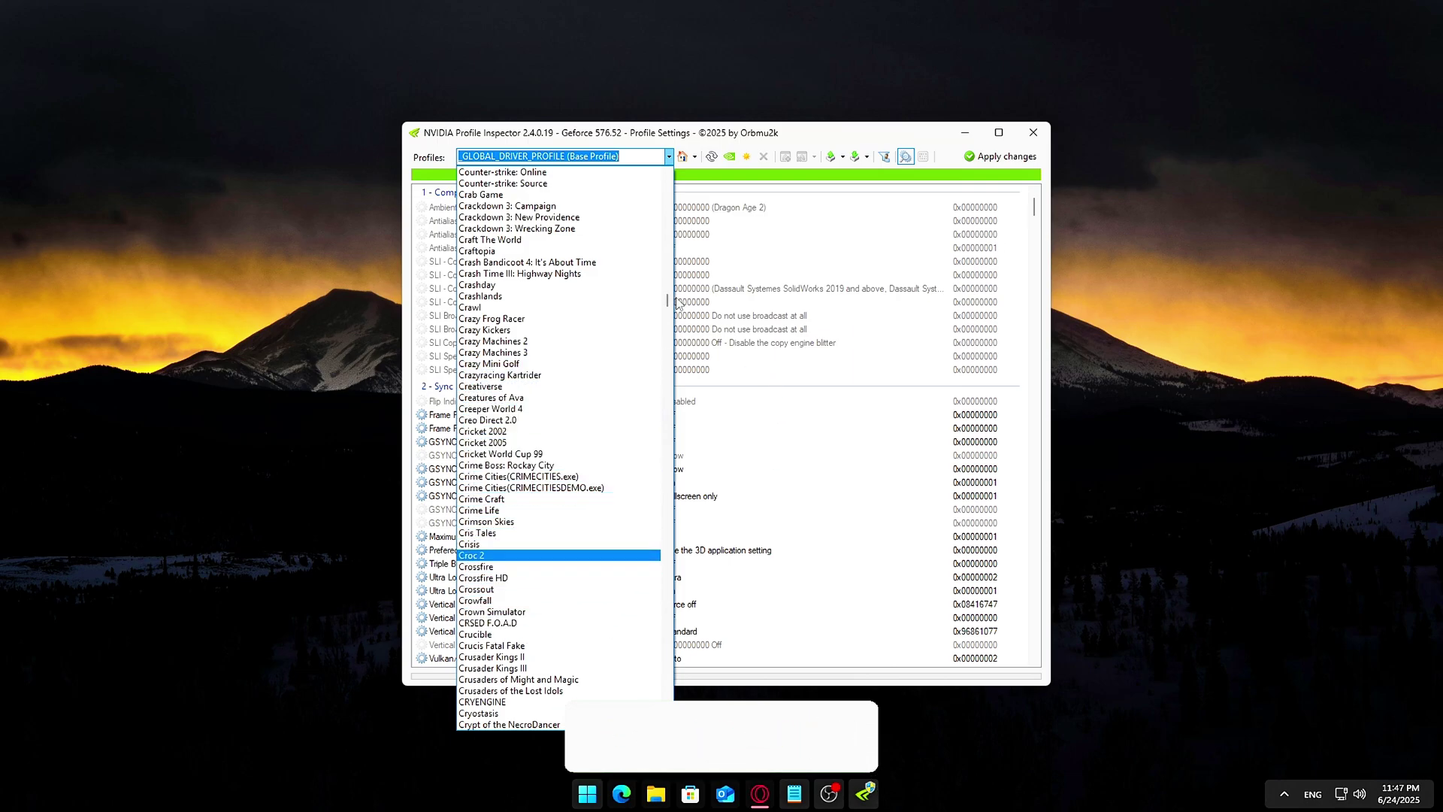
pyautogui.press('Return')
pyautogui.click(669, 157)
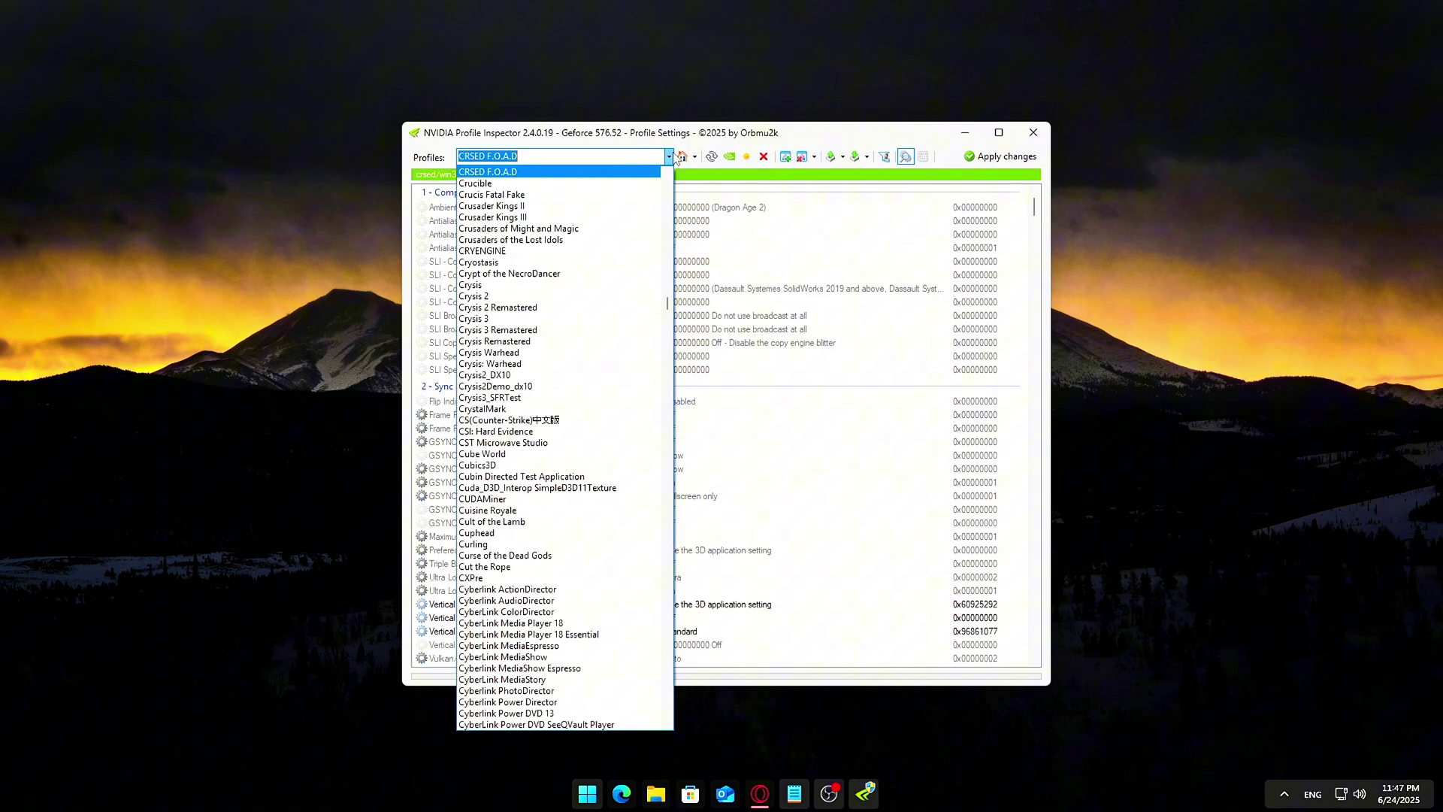
pyautogui.moveTo(667, 308); pyautogui.dragTo(671, 349)
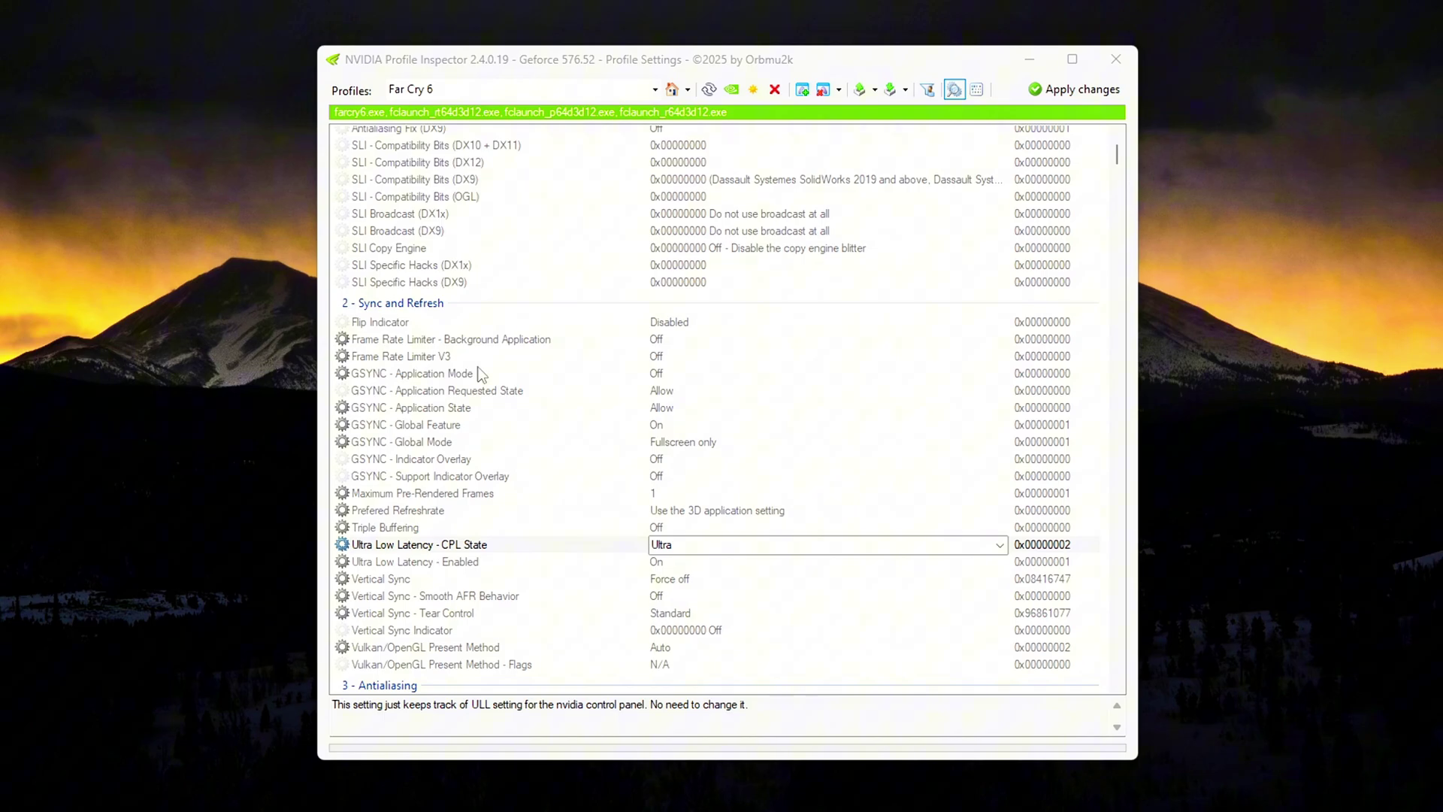
# Go through the GSYNC Application Mode, Global Feature and Indicator Overlay dropdown choices.
pyautogui.click(478, 370)
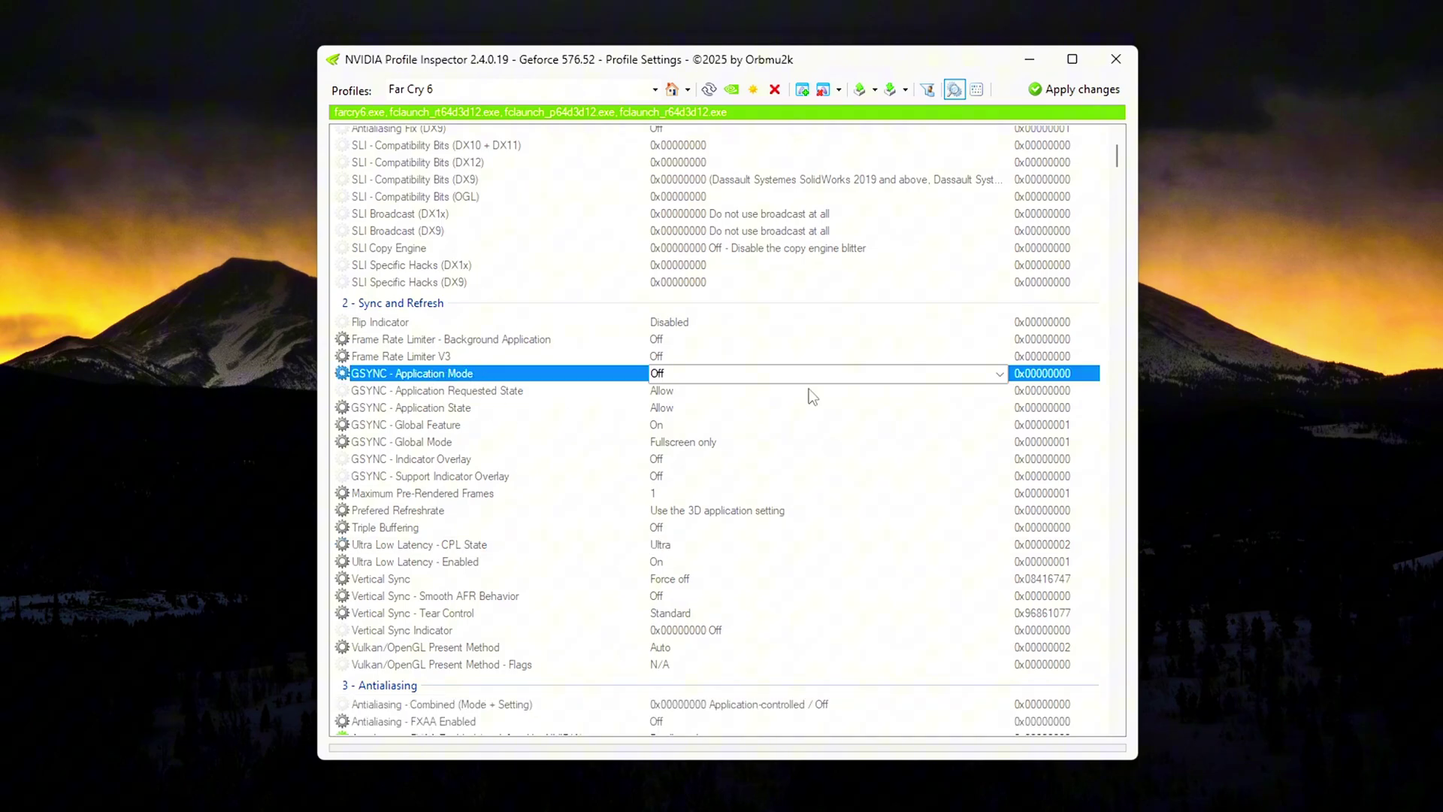
pyautogui.click(1000, 374)
pyautogui.click(623, 444)
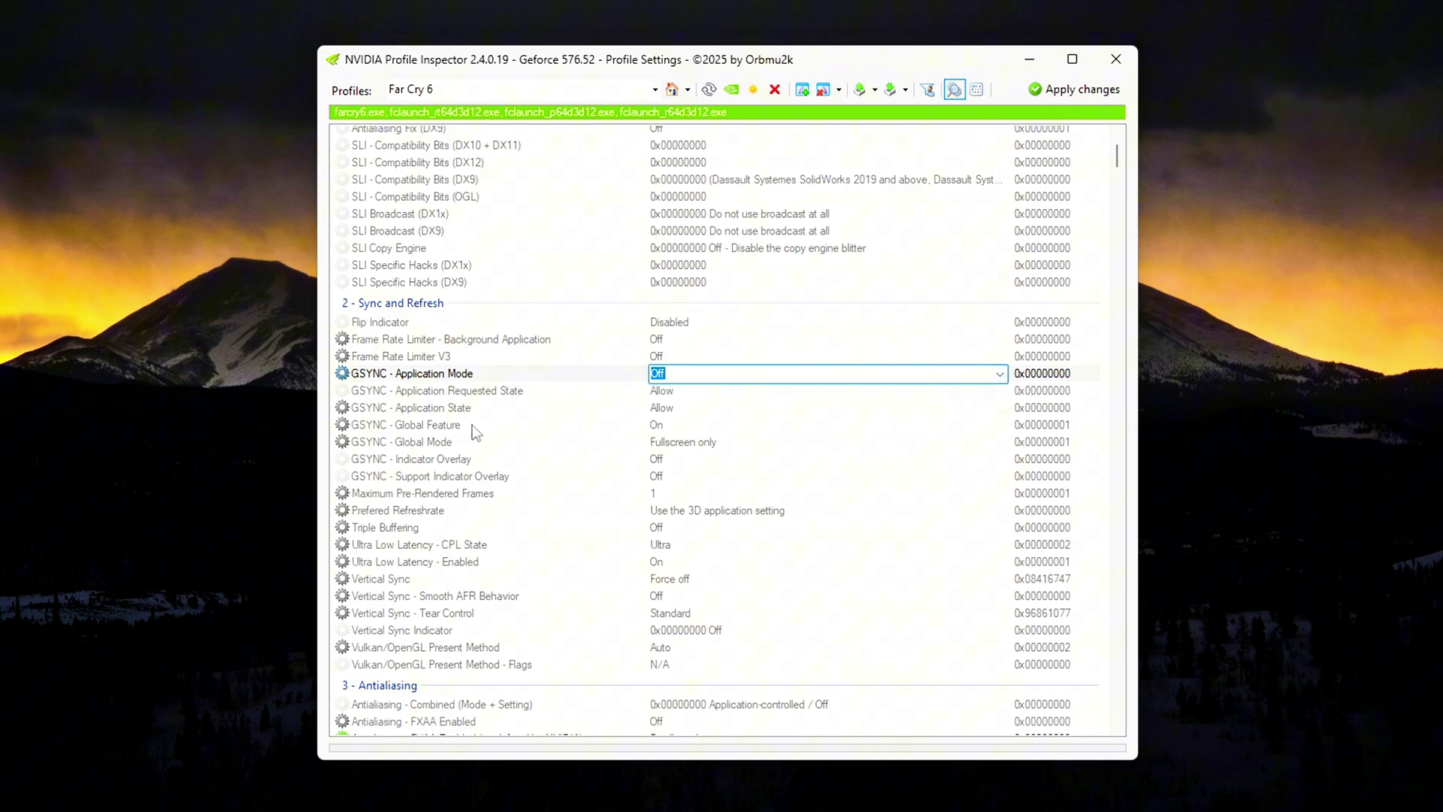
pyautogui.click(444, 425)
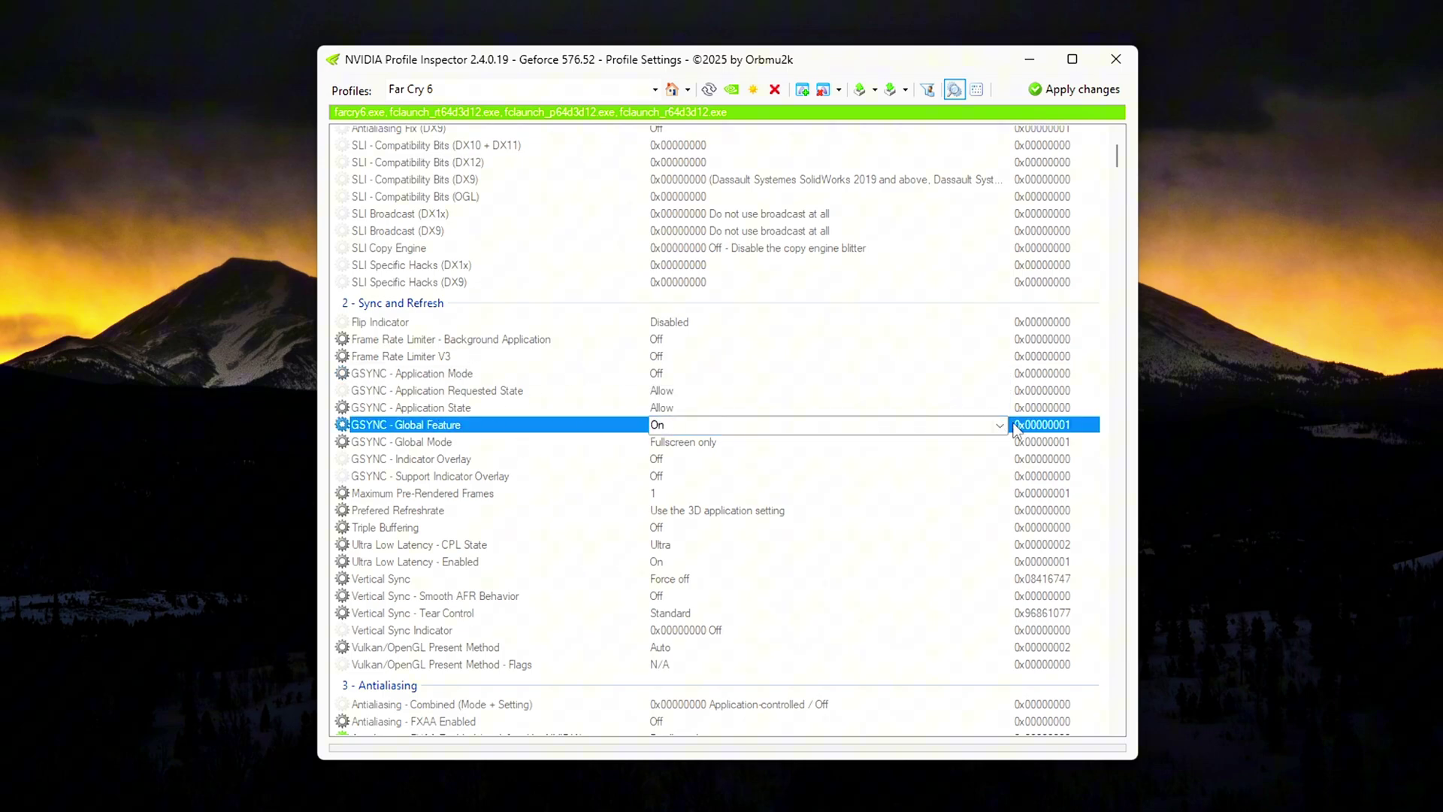
pyautogui.click(1000, 425)
pyautogui.click(865, 454)
pyautogui.click(449, 460)
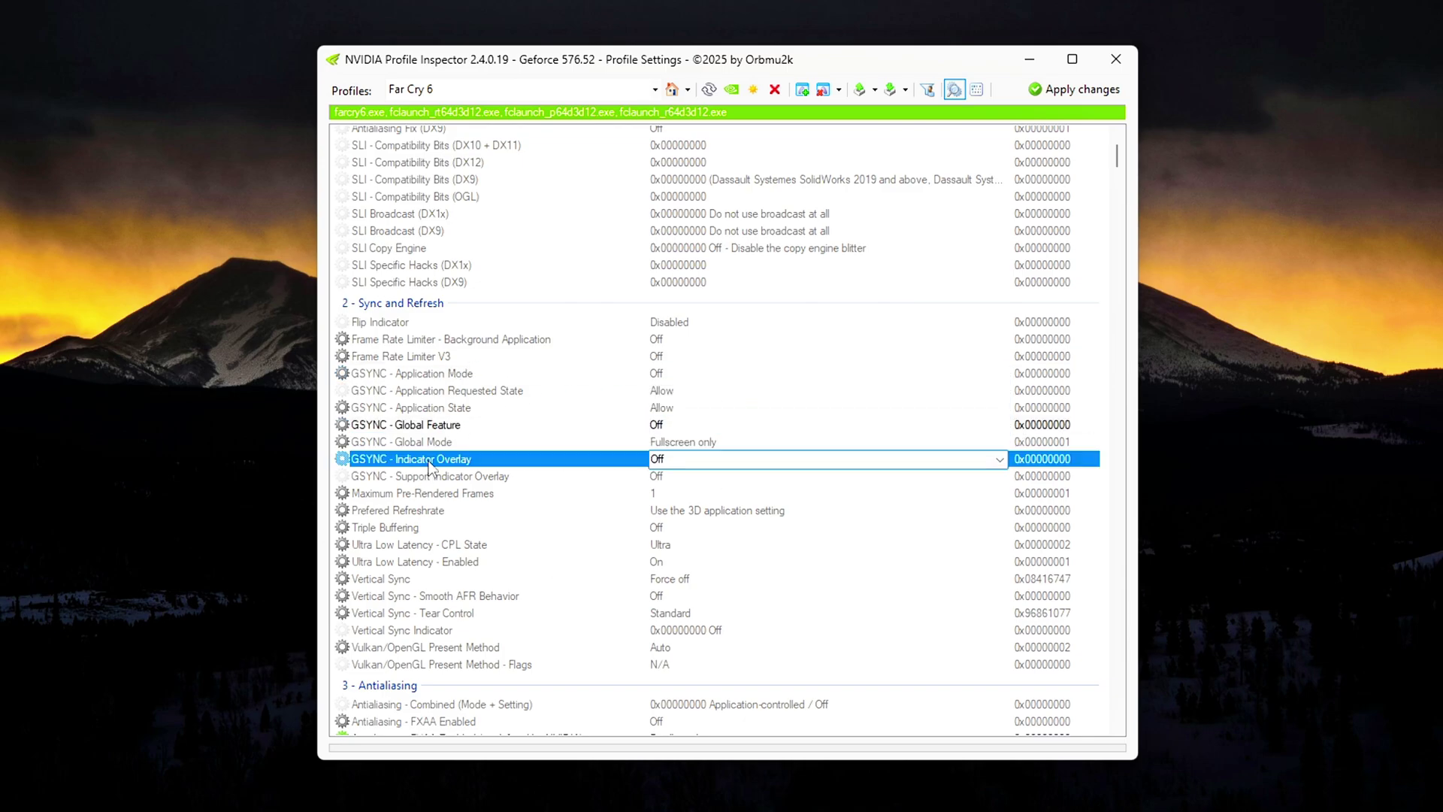
pyautogui.click(999, 459)
pyautogui.click(809, 476)
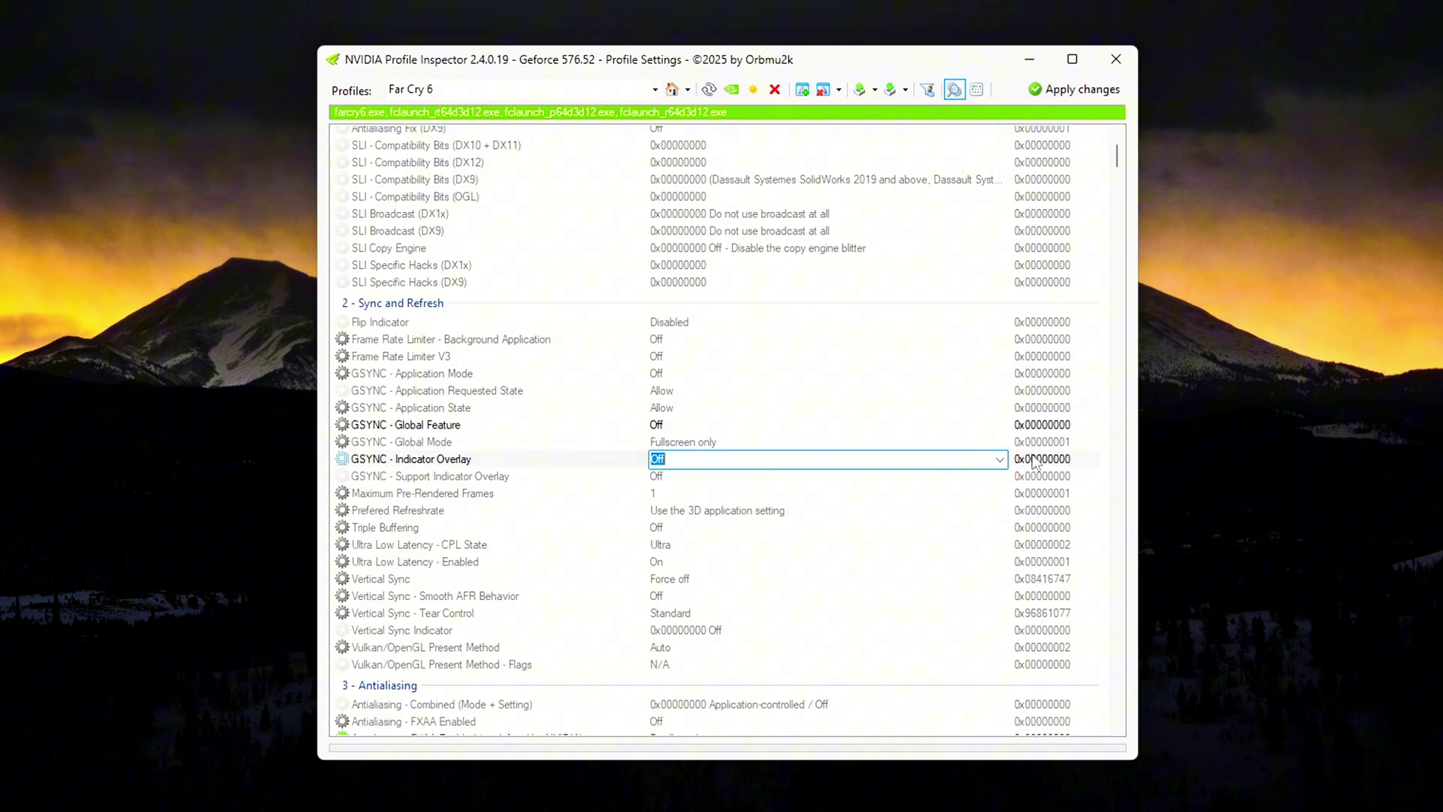
# Set GSYNC Application Mode to Fullscreen only, Global Feature on and Indicator Overlay On.
pyautogui.click(1000, 373)
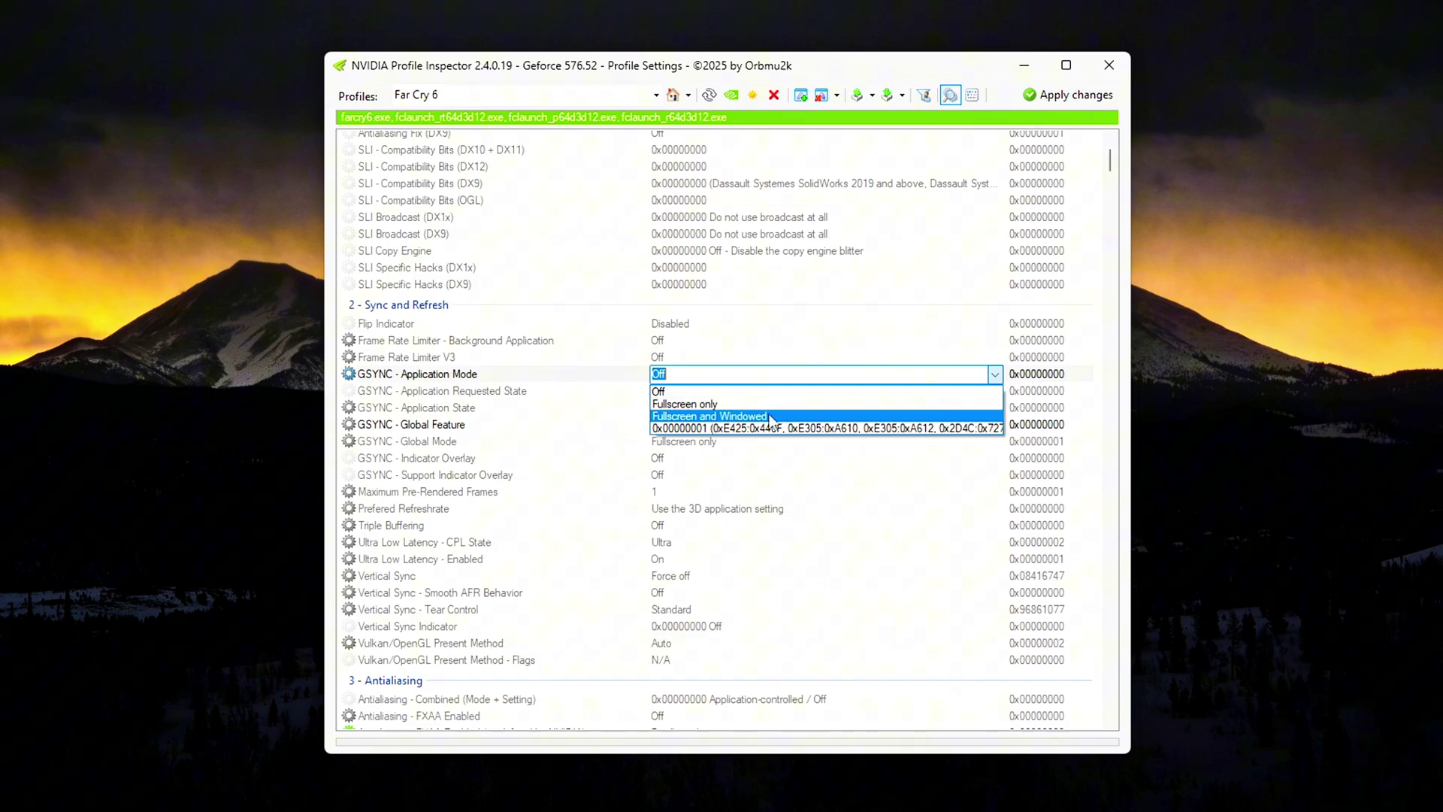
pyautogui.click(697, 405)
pyautogui.click(668, 426)
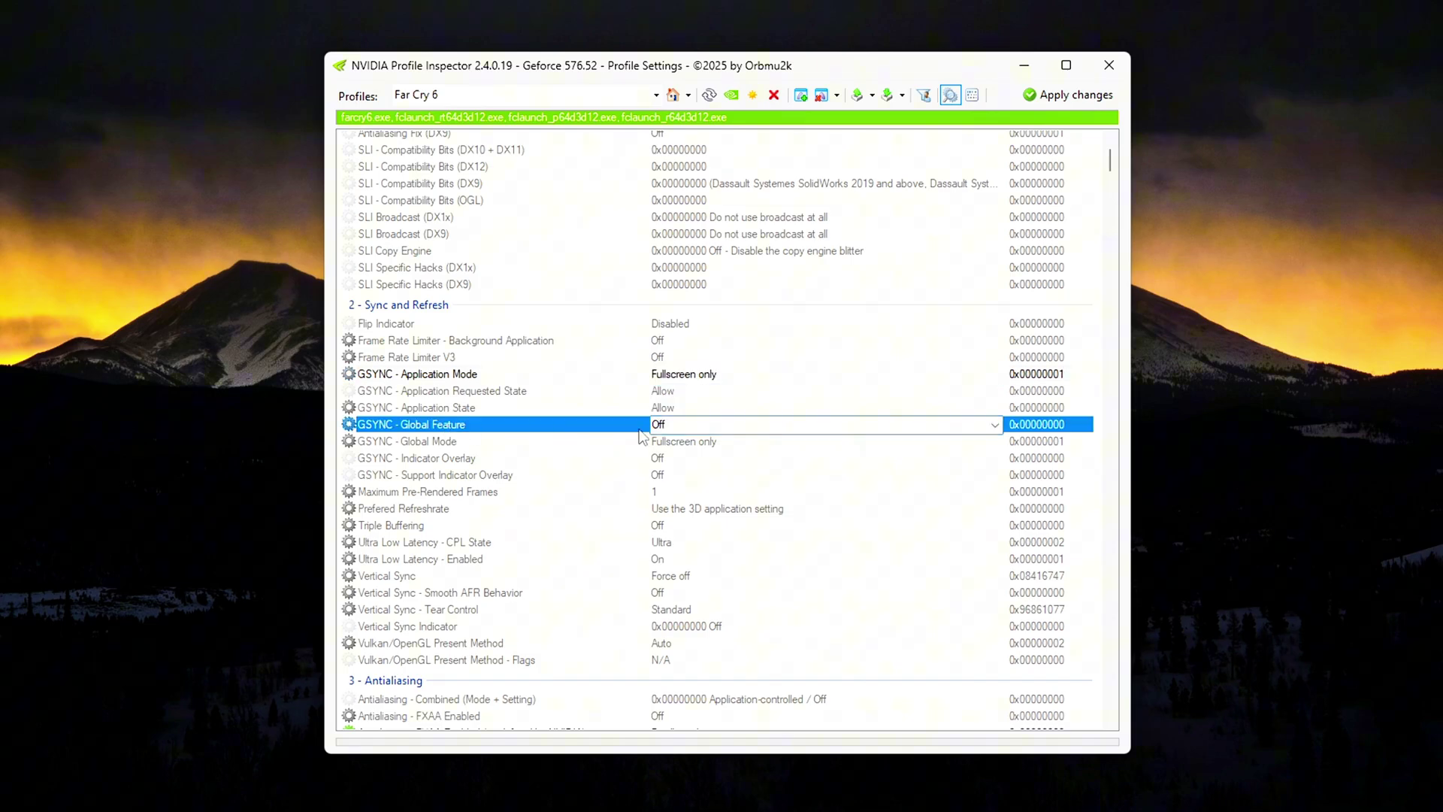
pyautogui.click(994, 425)
pyautogui.click(706, 455)
pyautogui.click(422, 461)
pyautogui.click(995, 458)
pyautogui.click(827, 492)
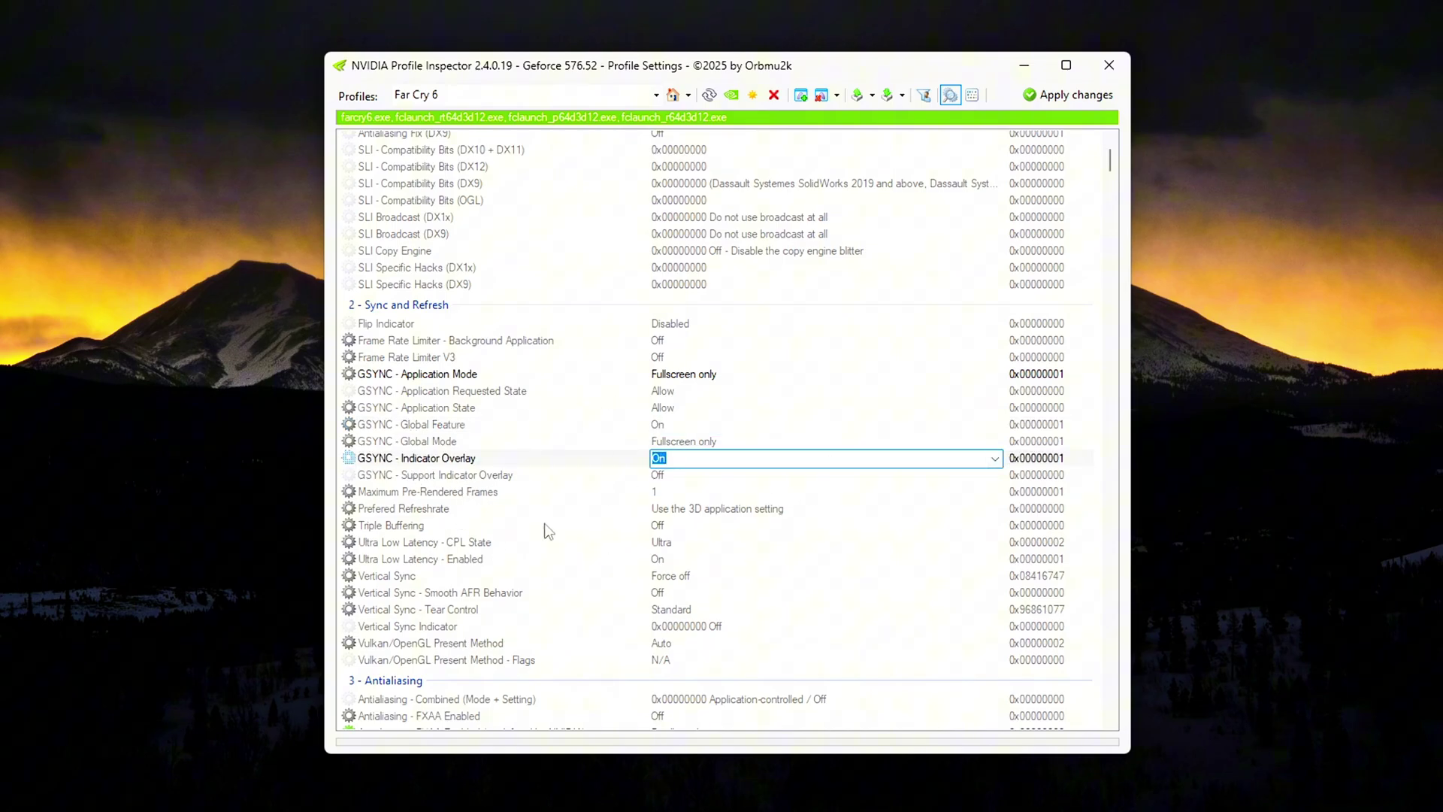
# Toggle Ultra Low Latency - Enabled off and back on, keeping CPL State at Ultra.
pyautogui.click(432, 542)
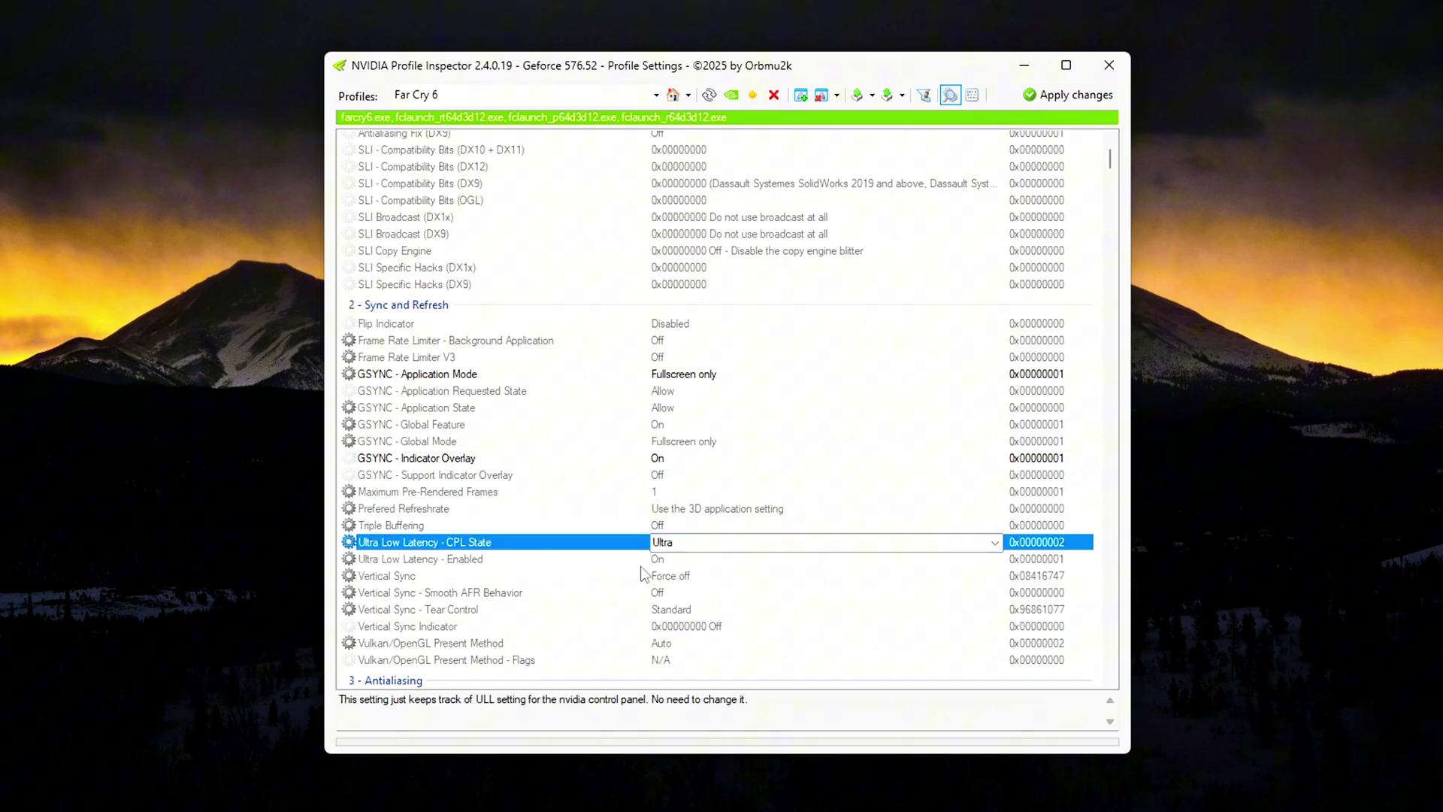
pyautogui.click(849, 560)
pyautogui.click(995, 560)
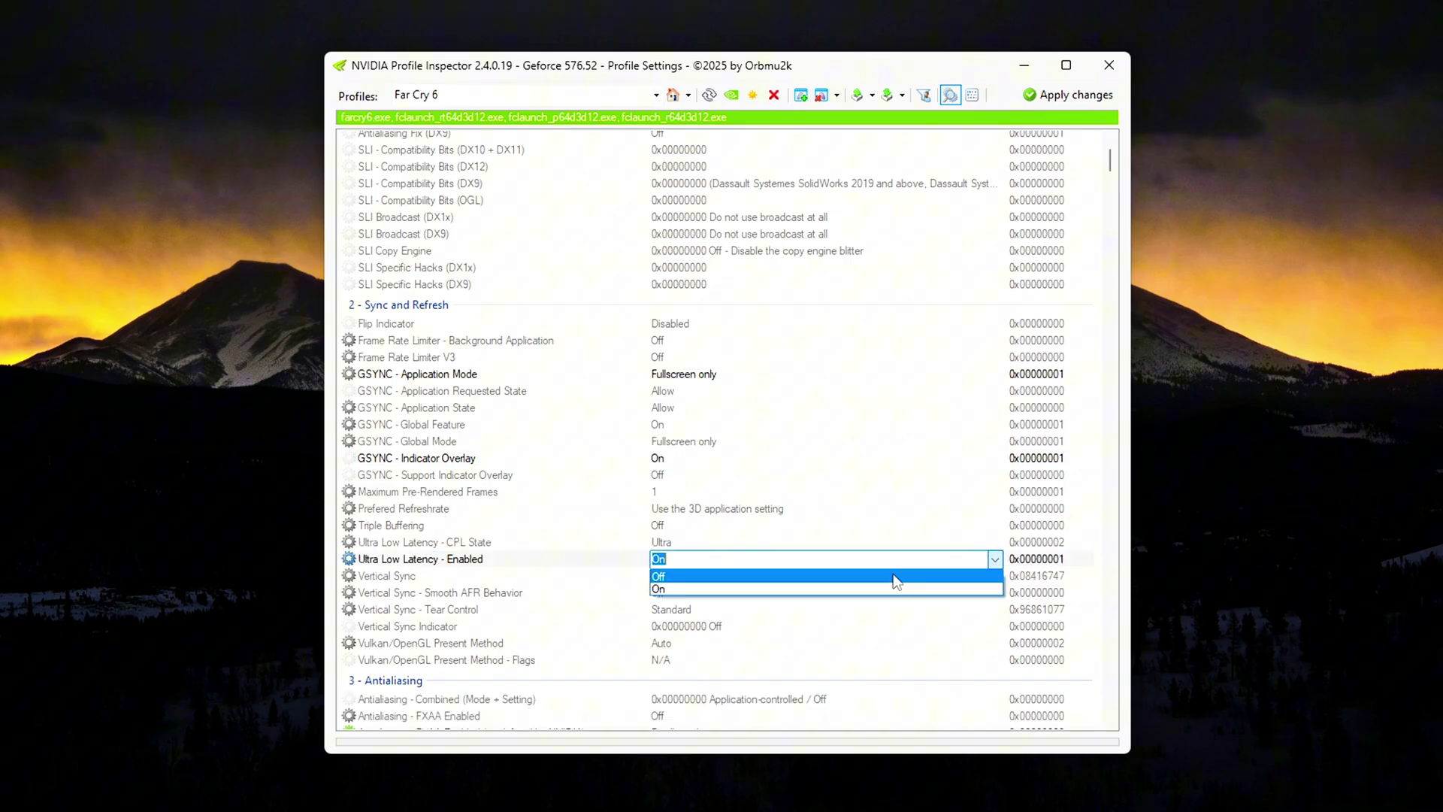
pyautogui.click(894, 576)
pyautogui.click(994, 562)
pyautogui.click(944, 590)
pyautogui.click(960, 543)
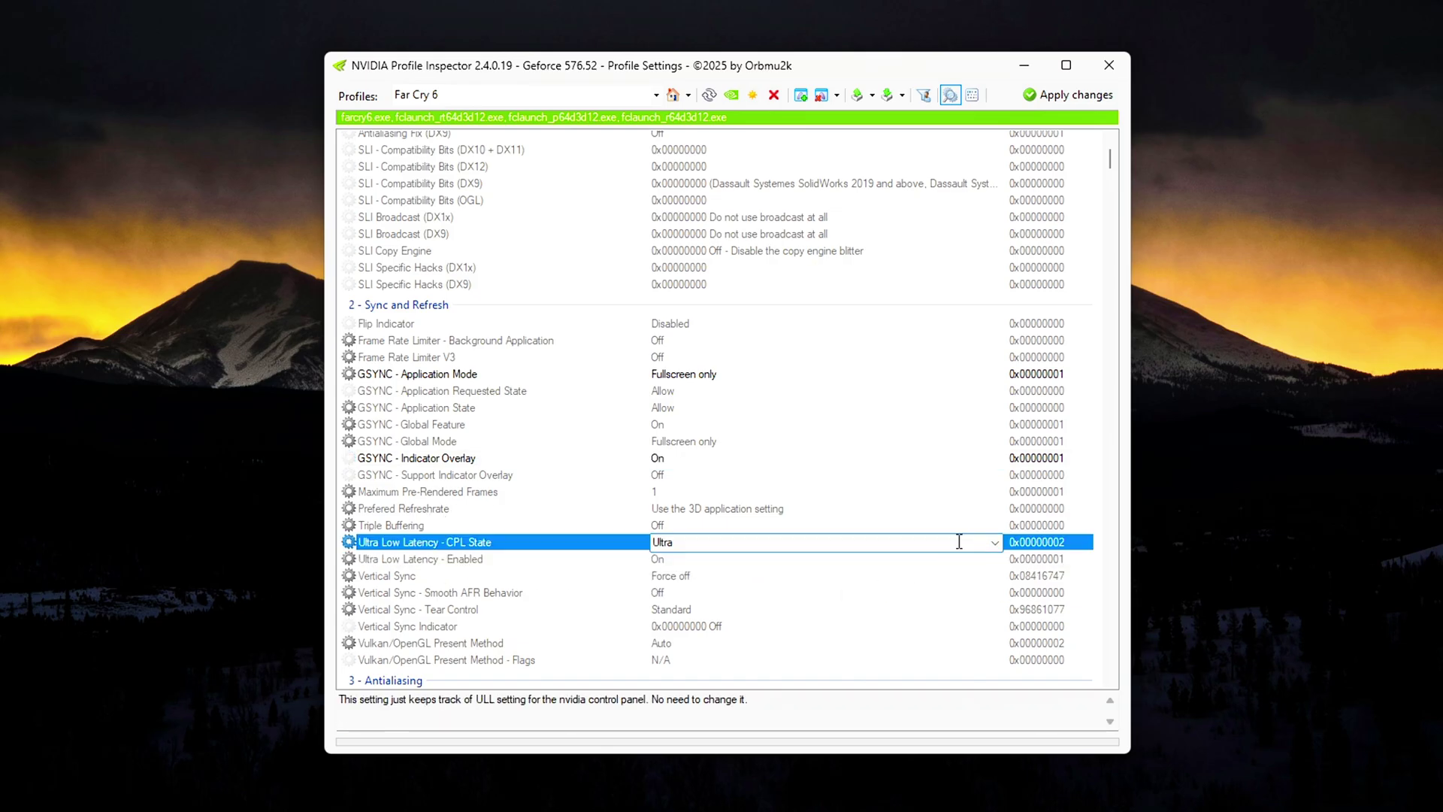
pyautogui.click(994, 543)
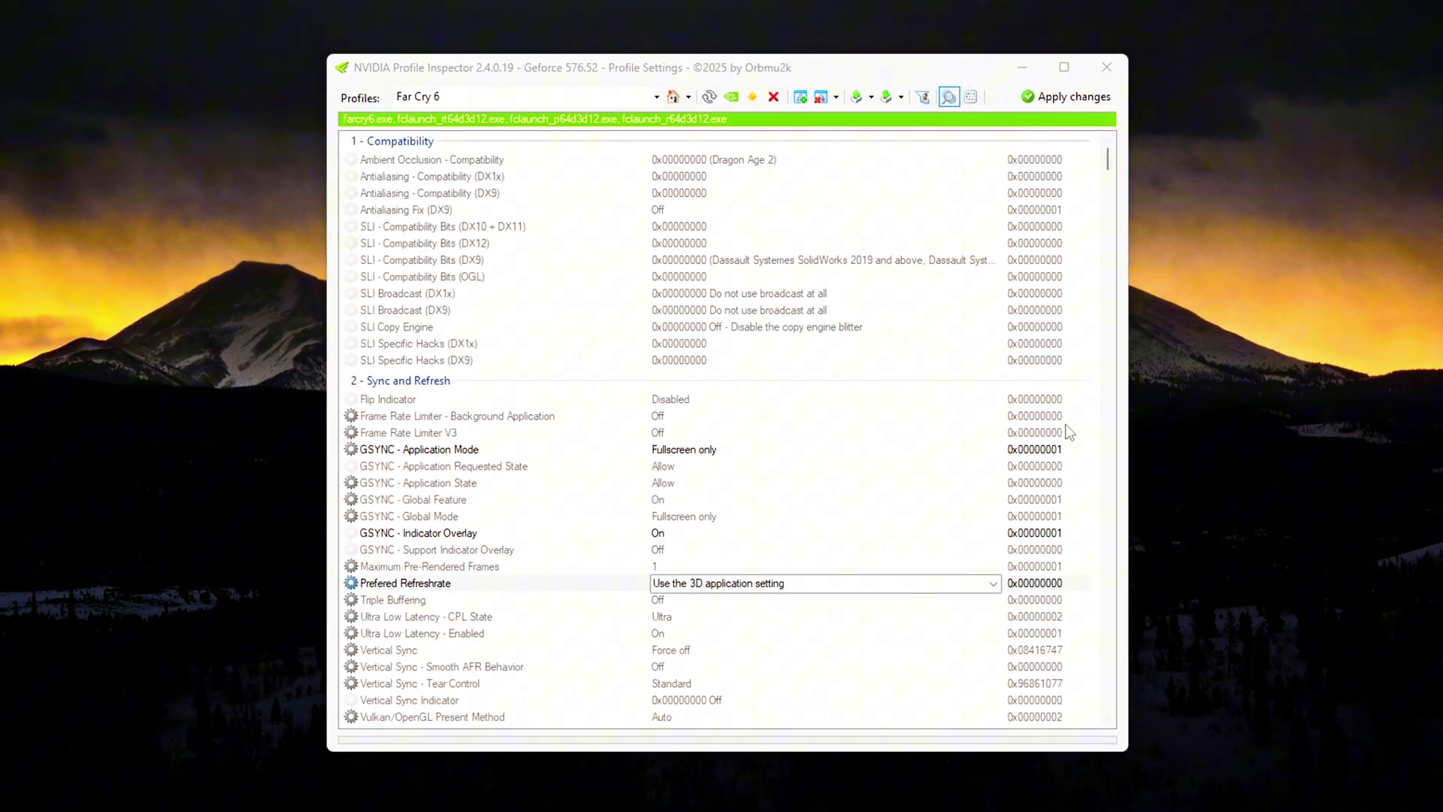
# Set Prefered Refreshrate to Highest available, leaving Vertical Sync at Force off.
pyautogui.click(729, 583)
pyautogui.click(729, 584)
pyautogui.click(723, 617)
pyautogui.click(968, 650)
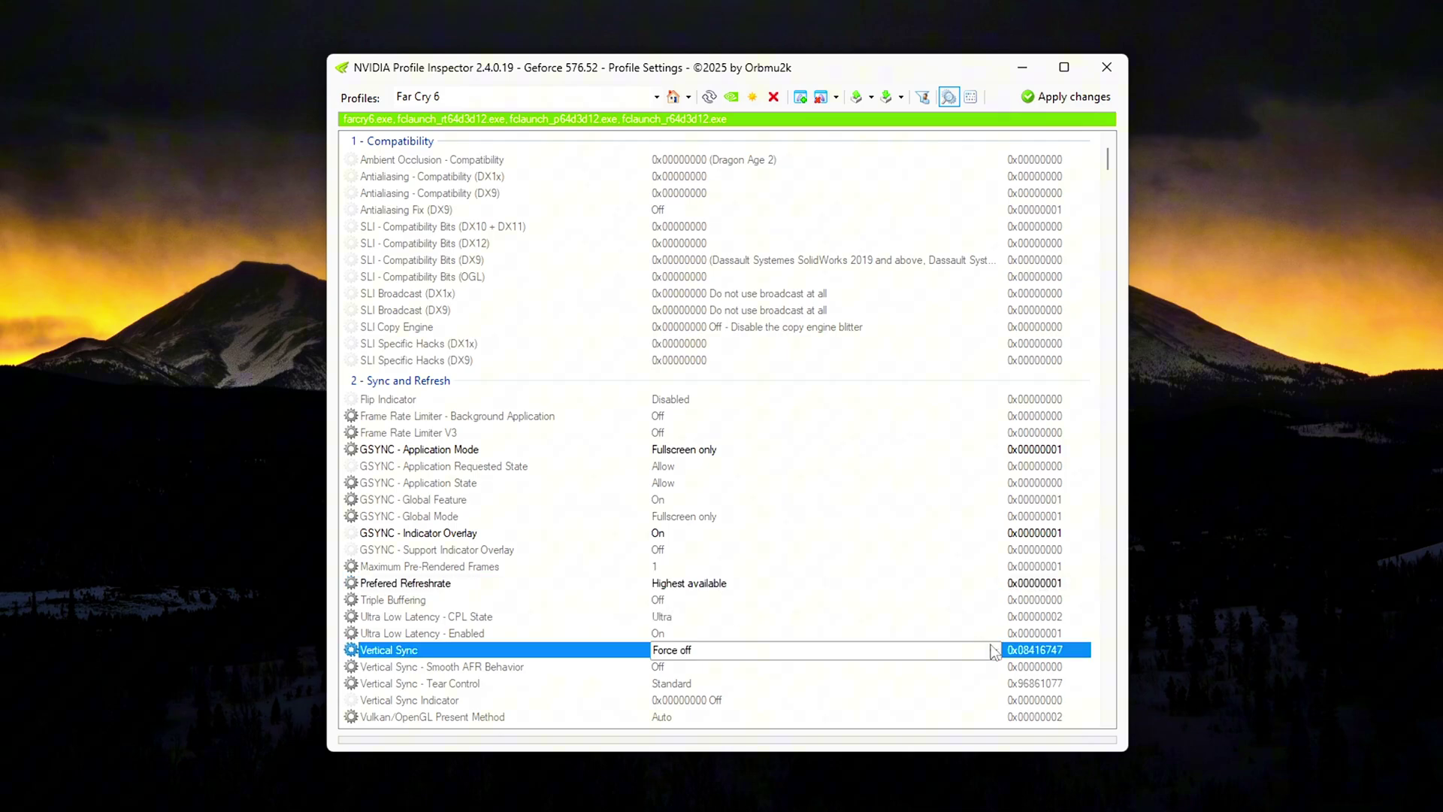
pyautogui.click(995, 650)
pyautogui.click(735, 760)
# Keep FXAA Off and both Anisotropic Filter optimization settings On.
pyautogui.scroll(-8, 827, 526)
pyautogui.click(1003, 415)
pyautogui.click(994, 415)
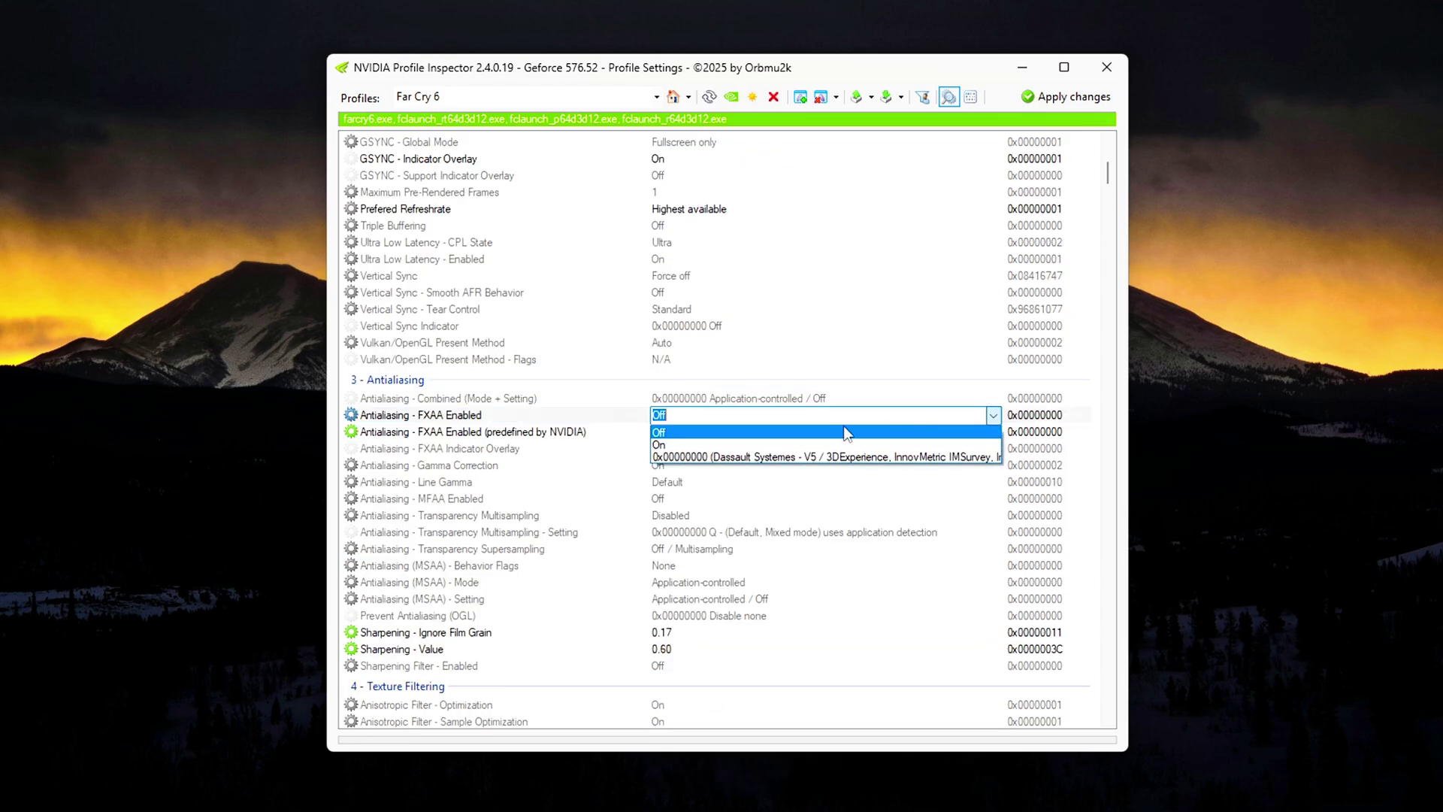
pyautogui.click(848, 432)
pyautogui.scroll(-7, 827, 451)
pyautogui.click(784, 331)
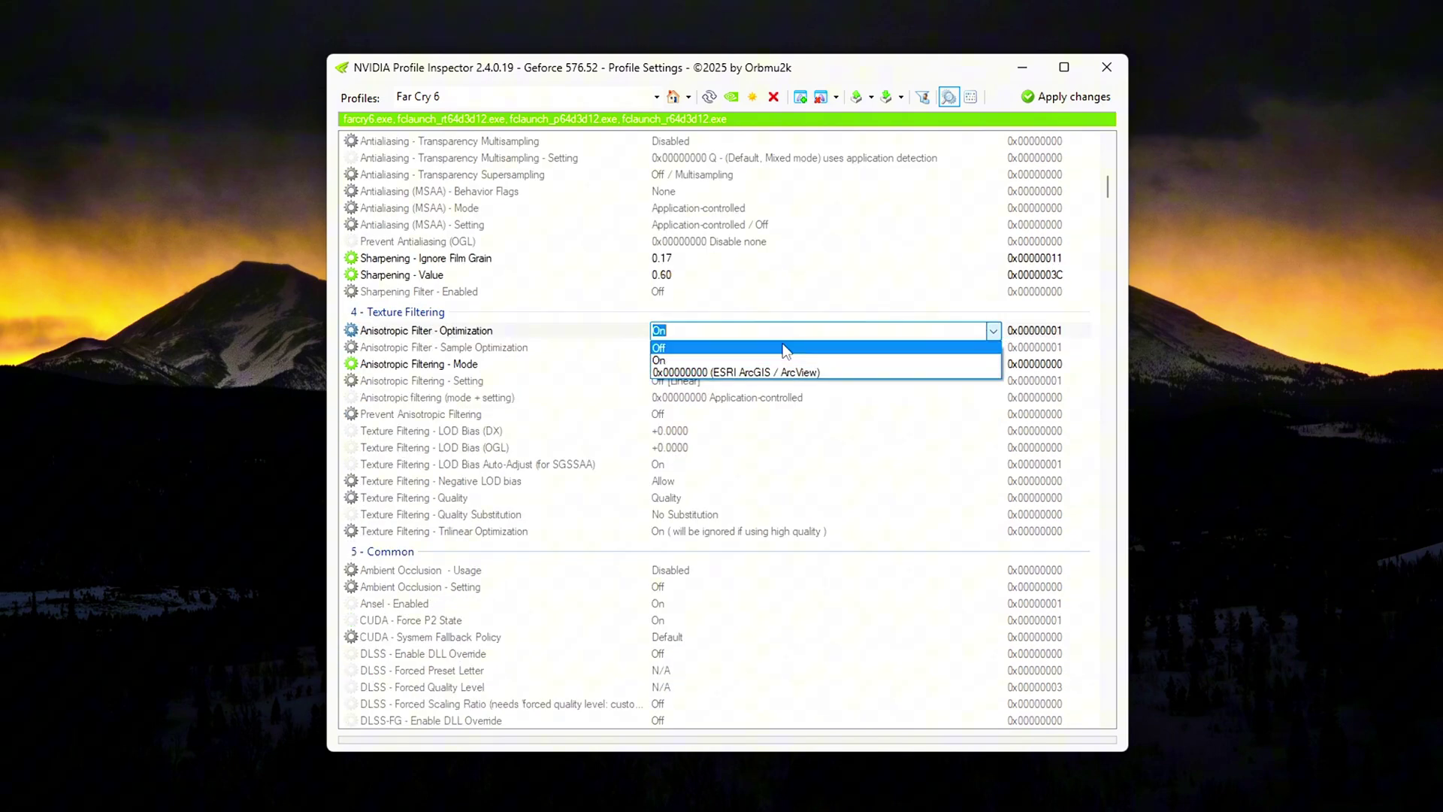
pyautogui.click(839, 361)
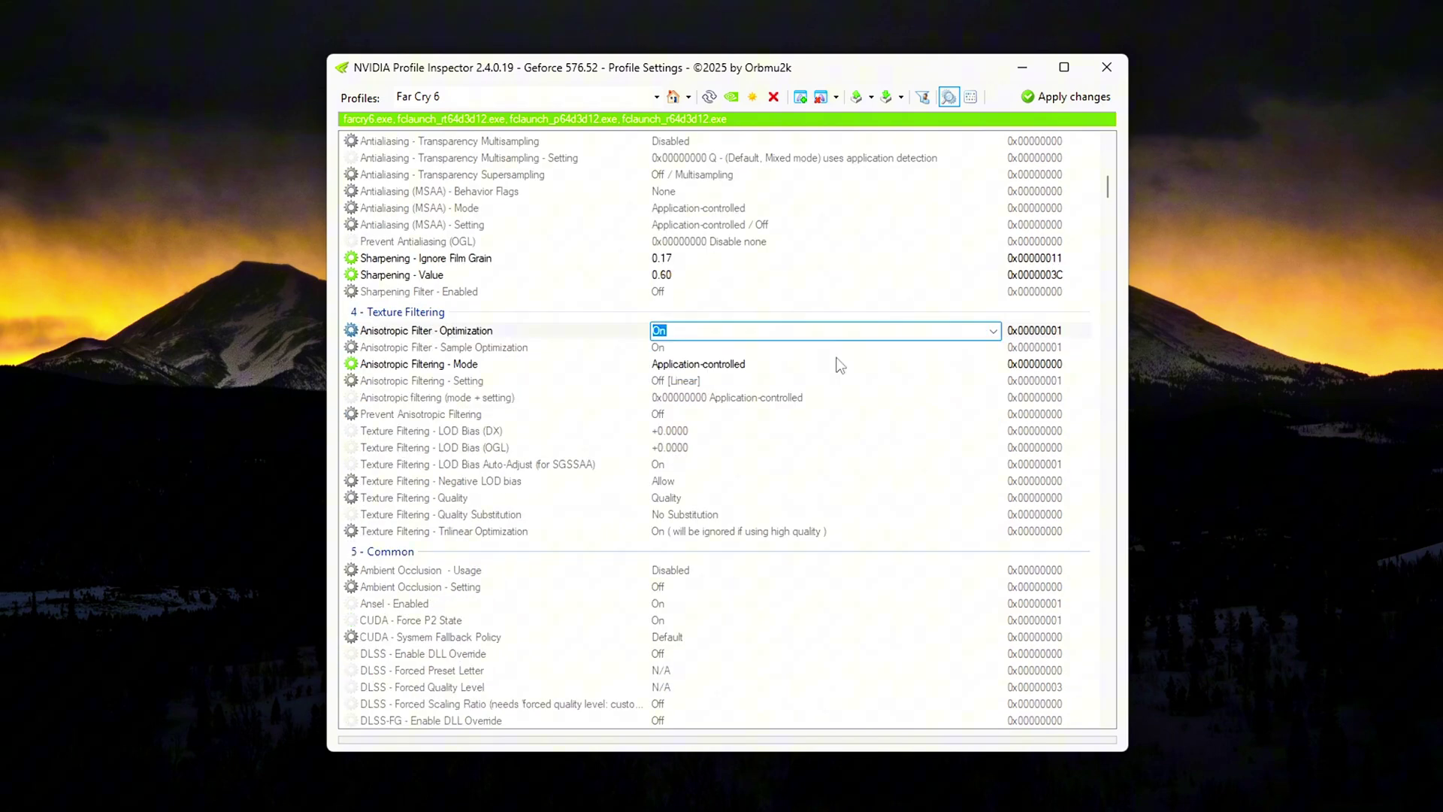
pyautogui.click(827, 347)
pyautogui.click(827, 347)
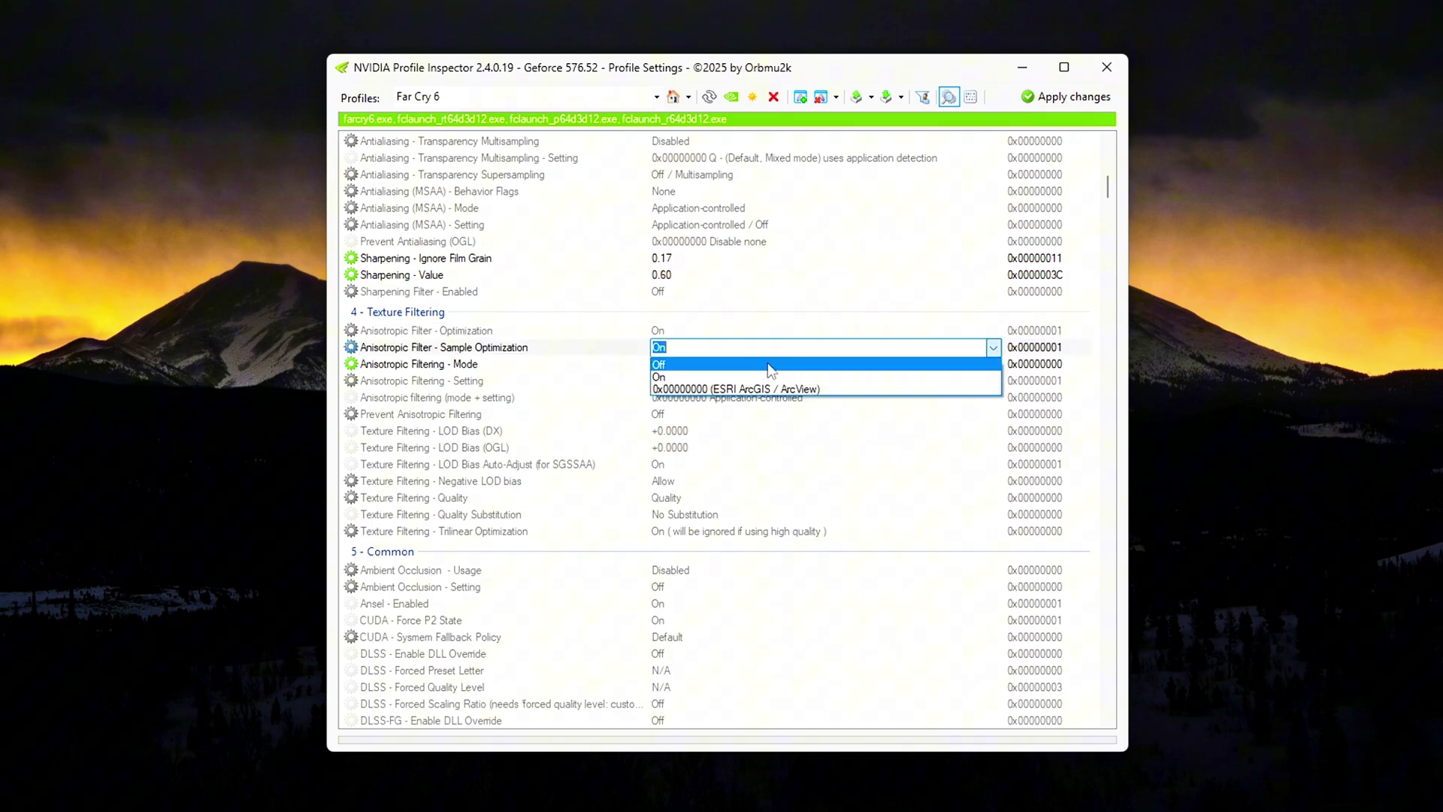
pyautogui.click(671, 412)
# Set Anisotropic Filtering Mode to User-defined / Off and Texture Filtering Quality to High performance.
pyautogui.click(745, 366)
pyautogui.click(809, 388)
pyautogui.click(745, 498)
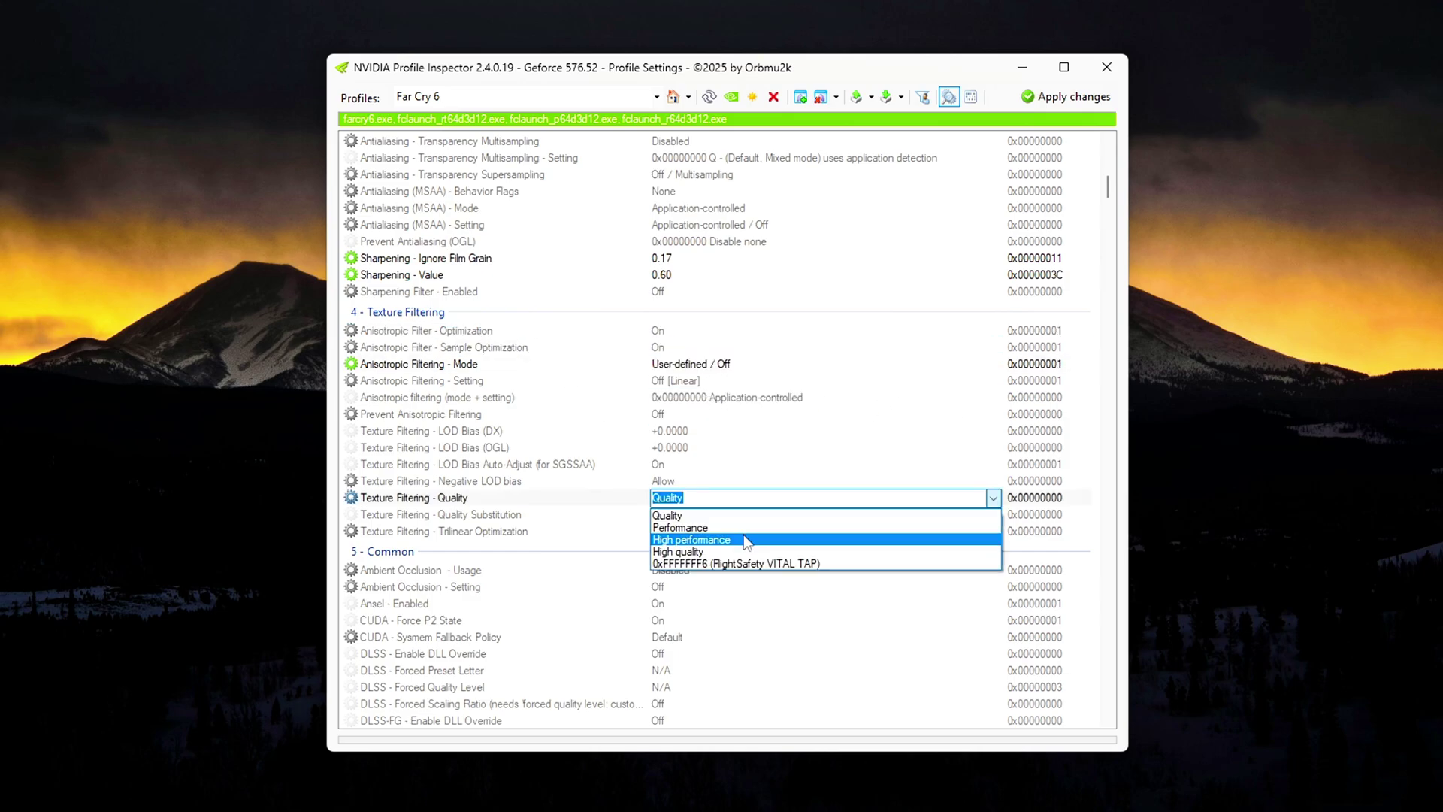
pyautogui.click(745, 540)
pyautogui.click(864, 530)
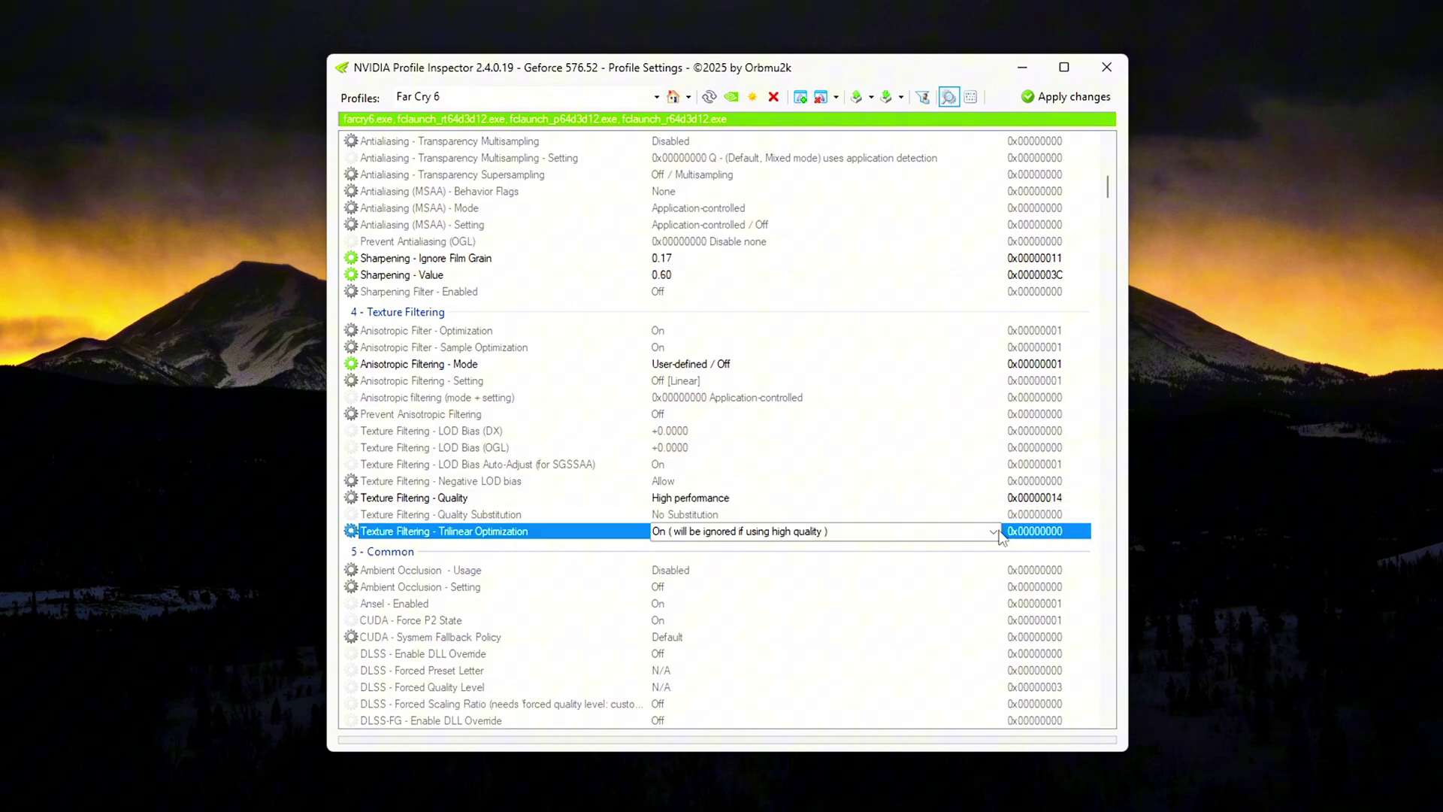
pyautogui.click(902, 531)
pyautogui.click(825, 551)
pyautogui.click(1017, 430)
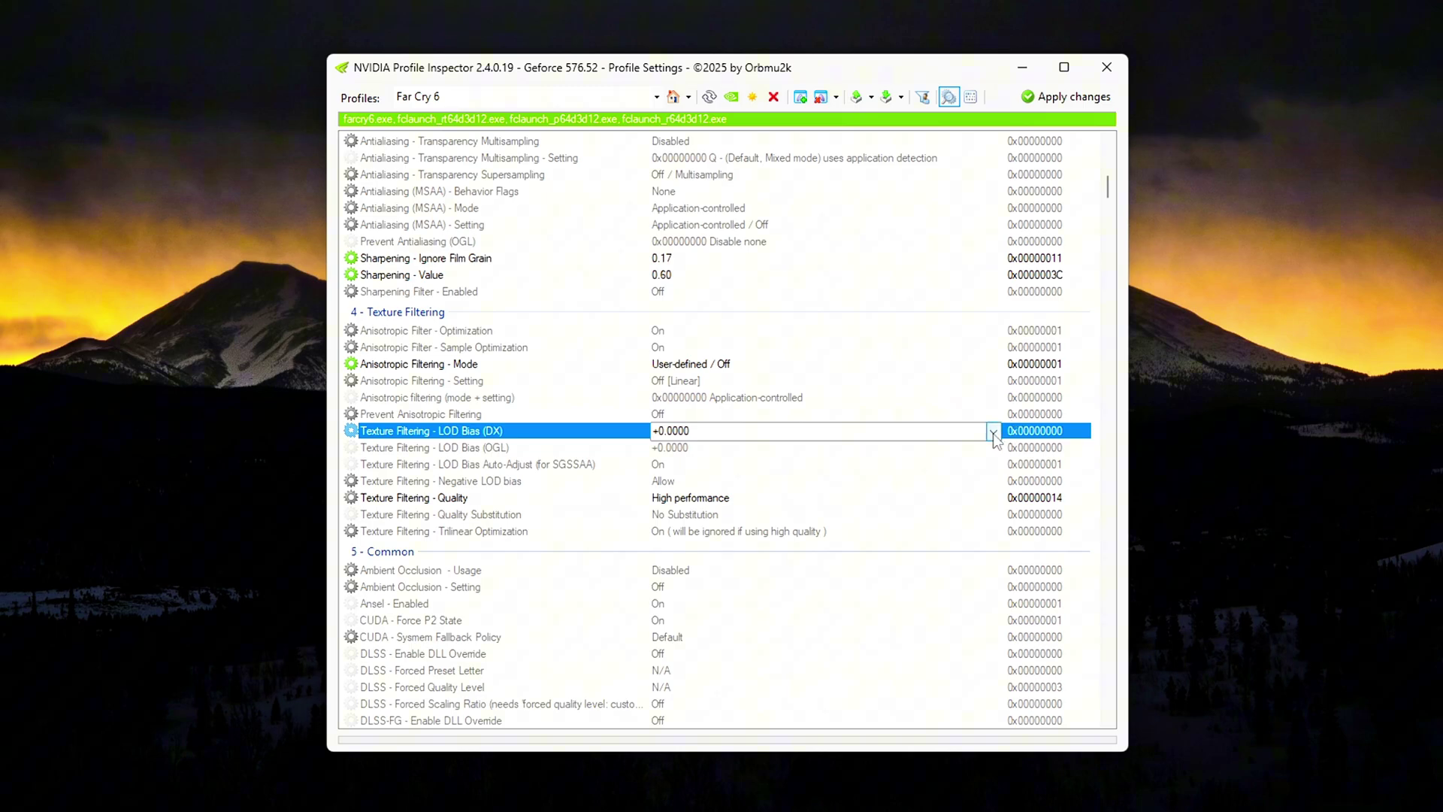
# Change LOD Bias (DX) to +0.3750, briefly trying -0.3750 before restoring it.
pyautogui.click(993, 432)
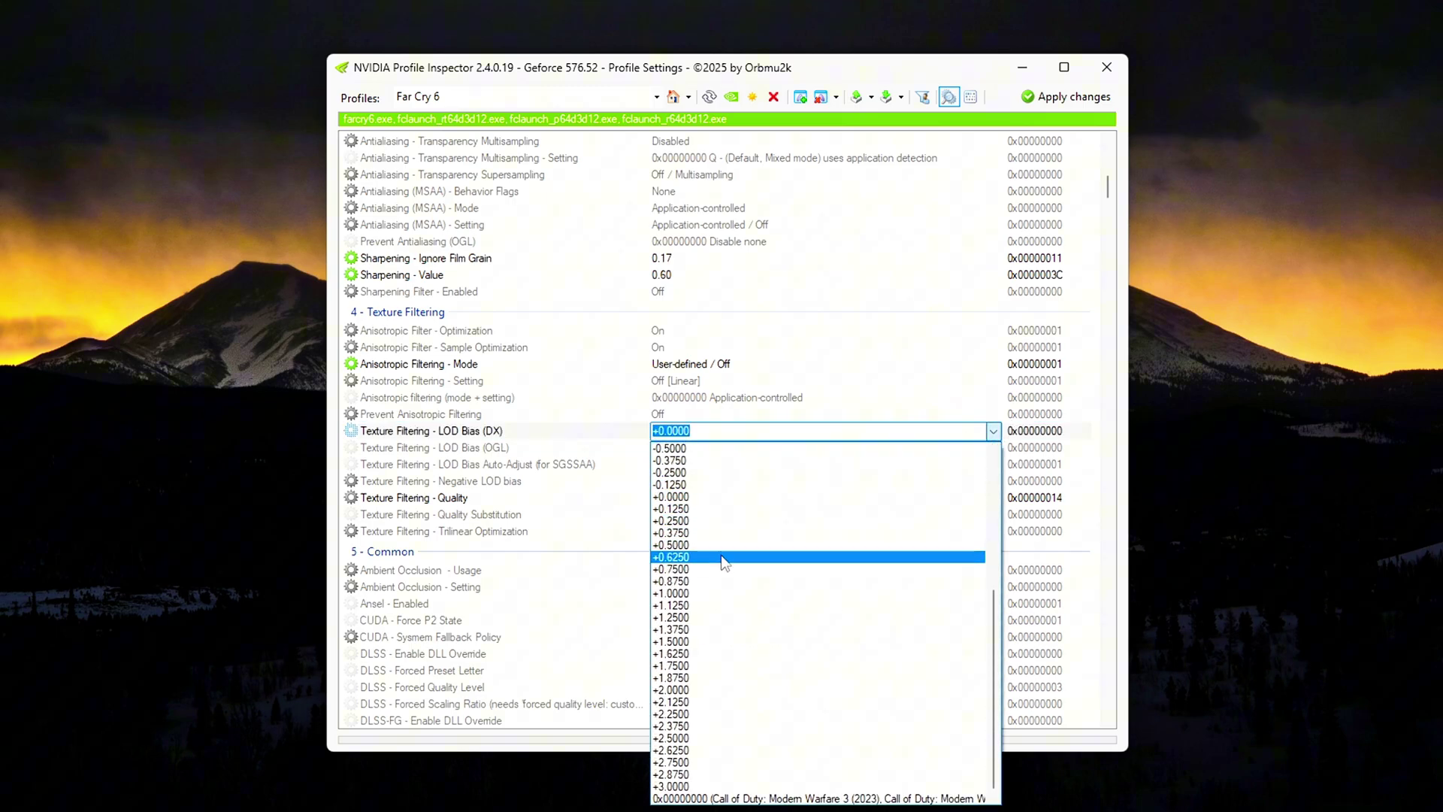
pyautogui.click(722, 533)
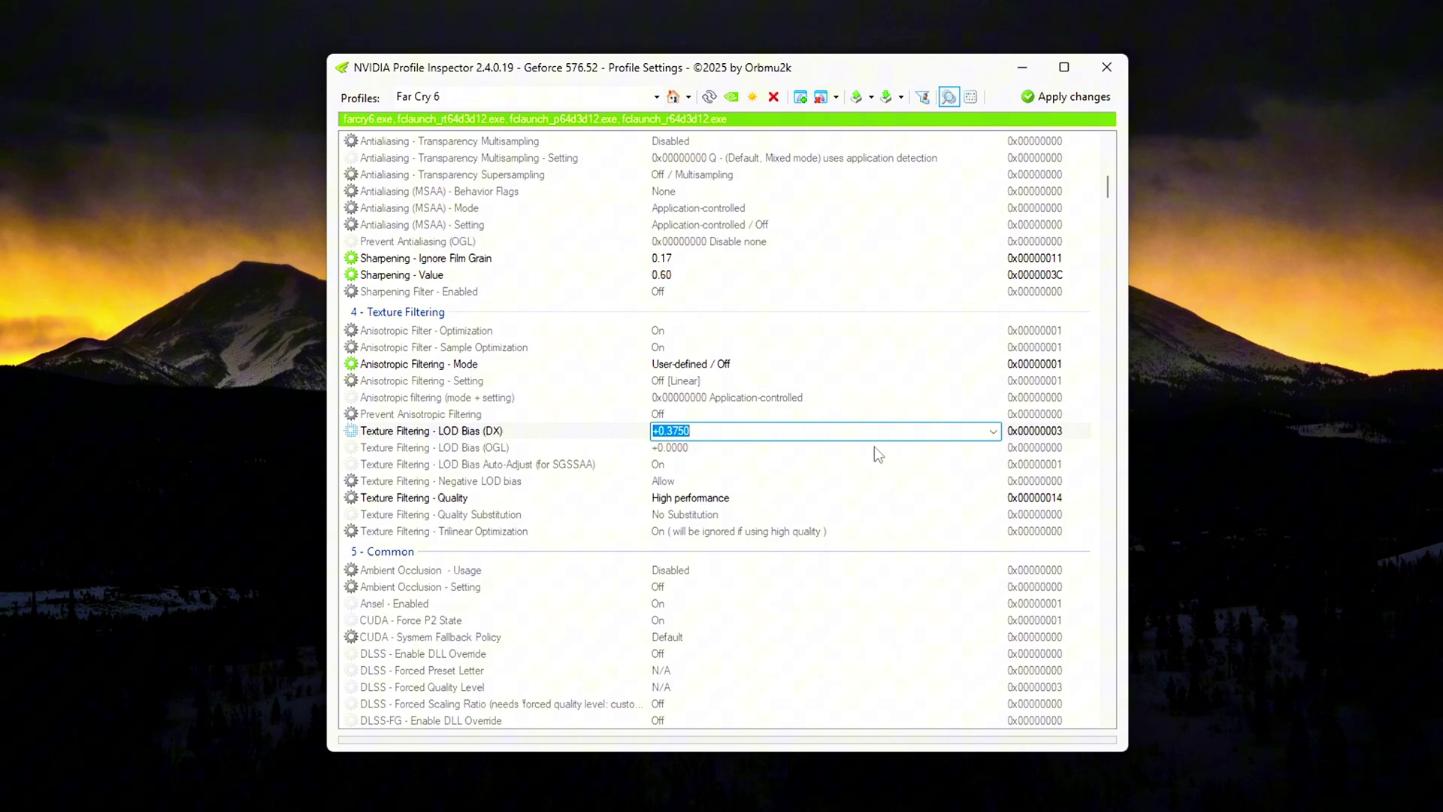
pyautogui.click(995, 432)
pyautogui.click(854, 450)
pyautogui.click(993, 431)
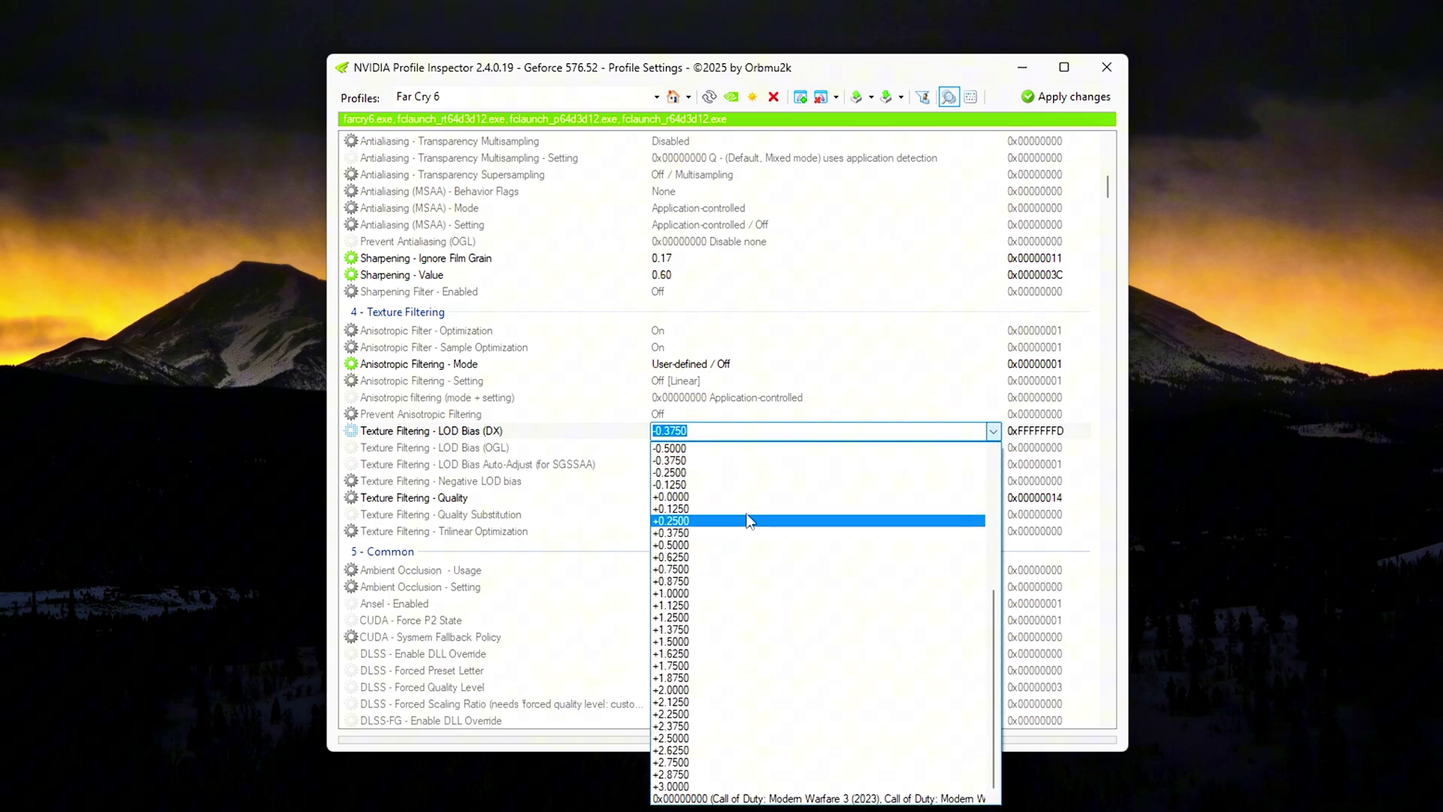
pyautogui.click(705, 533)
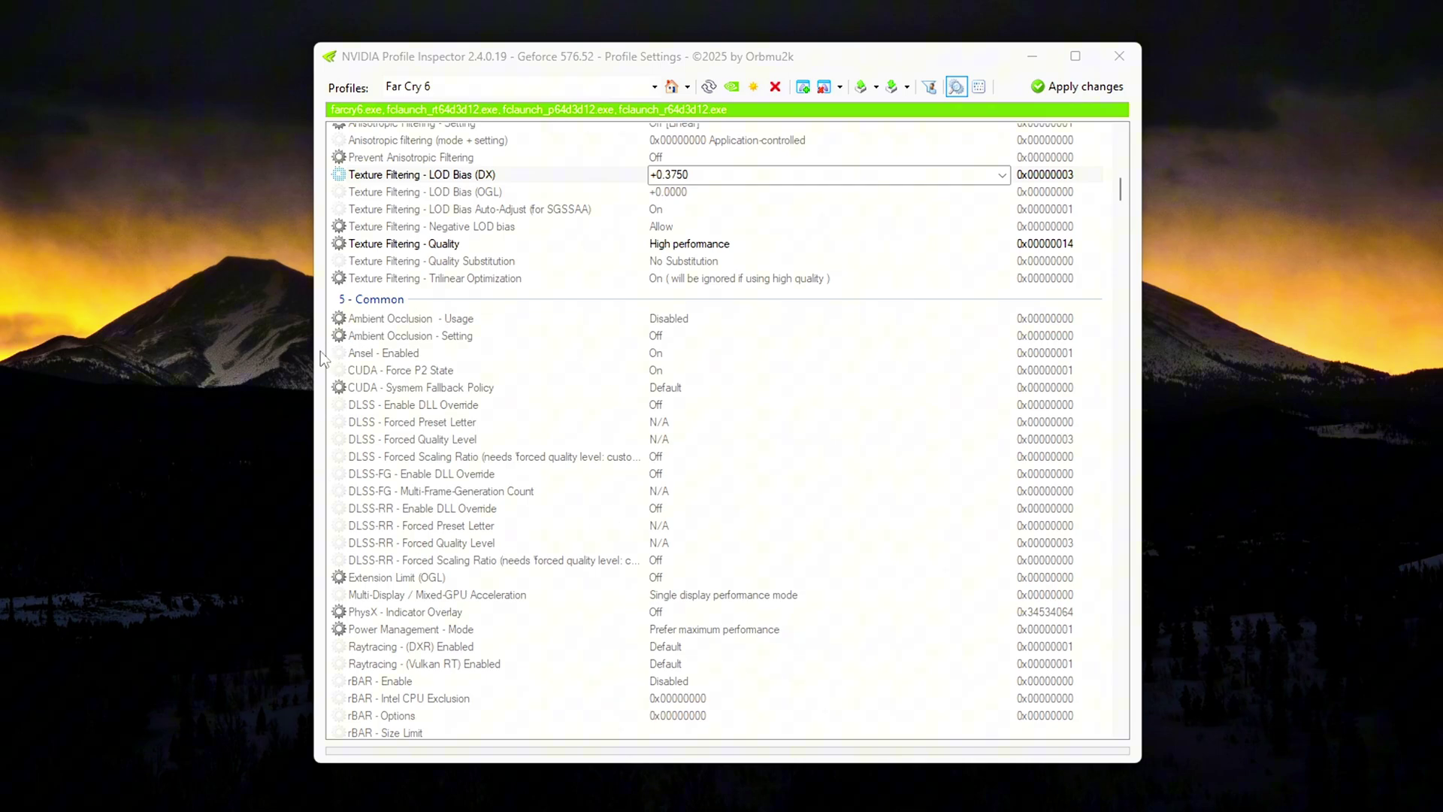
# Review Far Cry 6's DLSS, DLSS-FG and DLSS-RR rows, leaving the DLSS-RR preset letter at N/A.
pyautogui.click(367, 411)
pyautogui.click(393, 423)
pyautogui.click(437, 440)
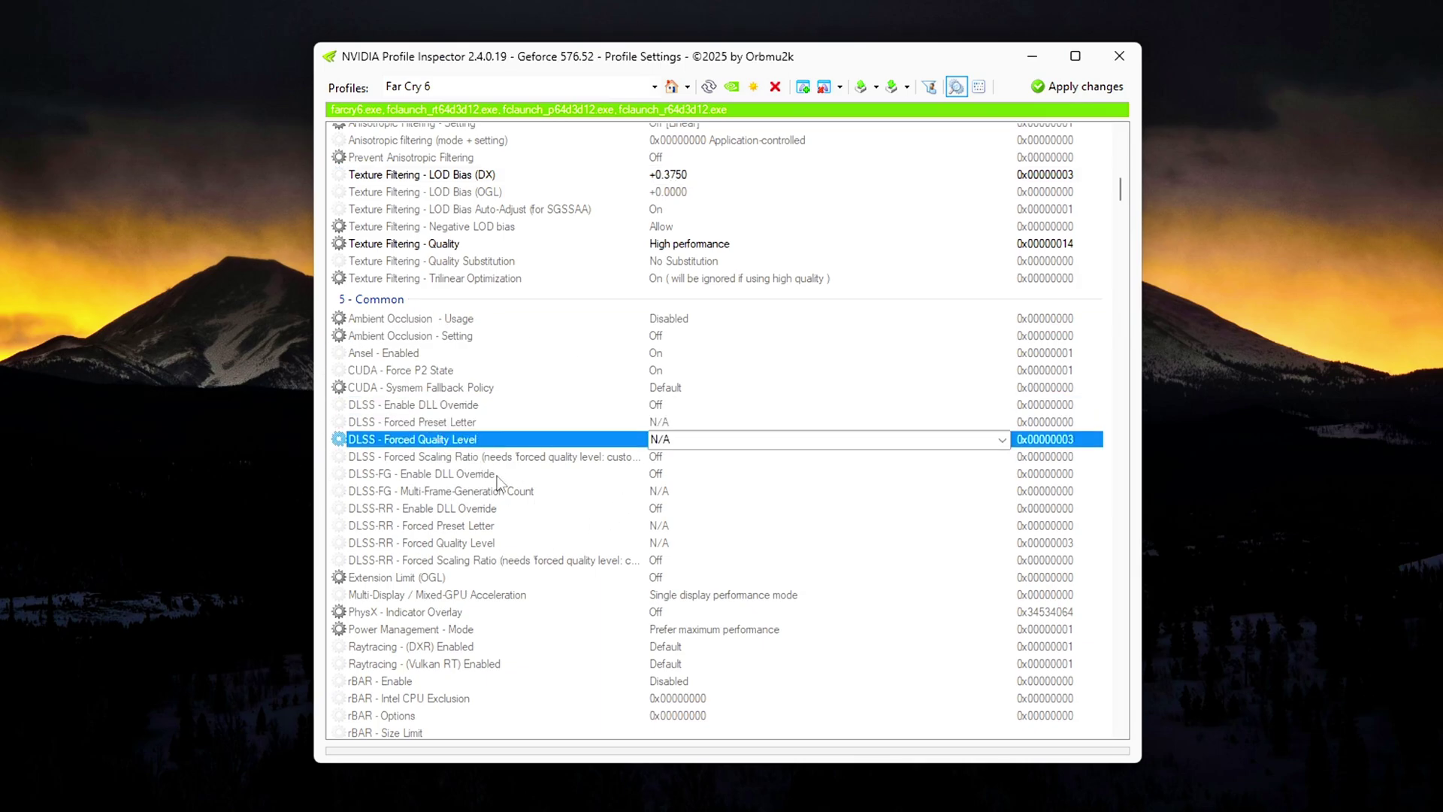
pyautogui.click(445, 475)
pyautogui.click(487, 526)
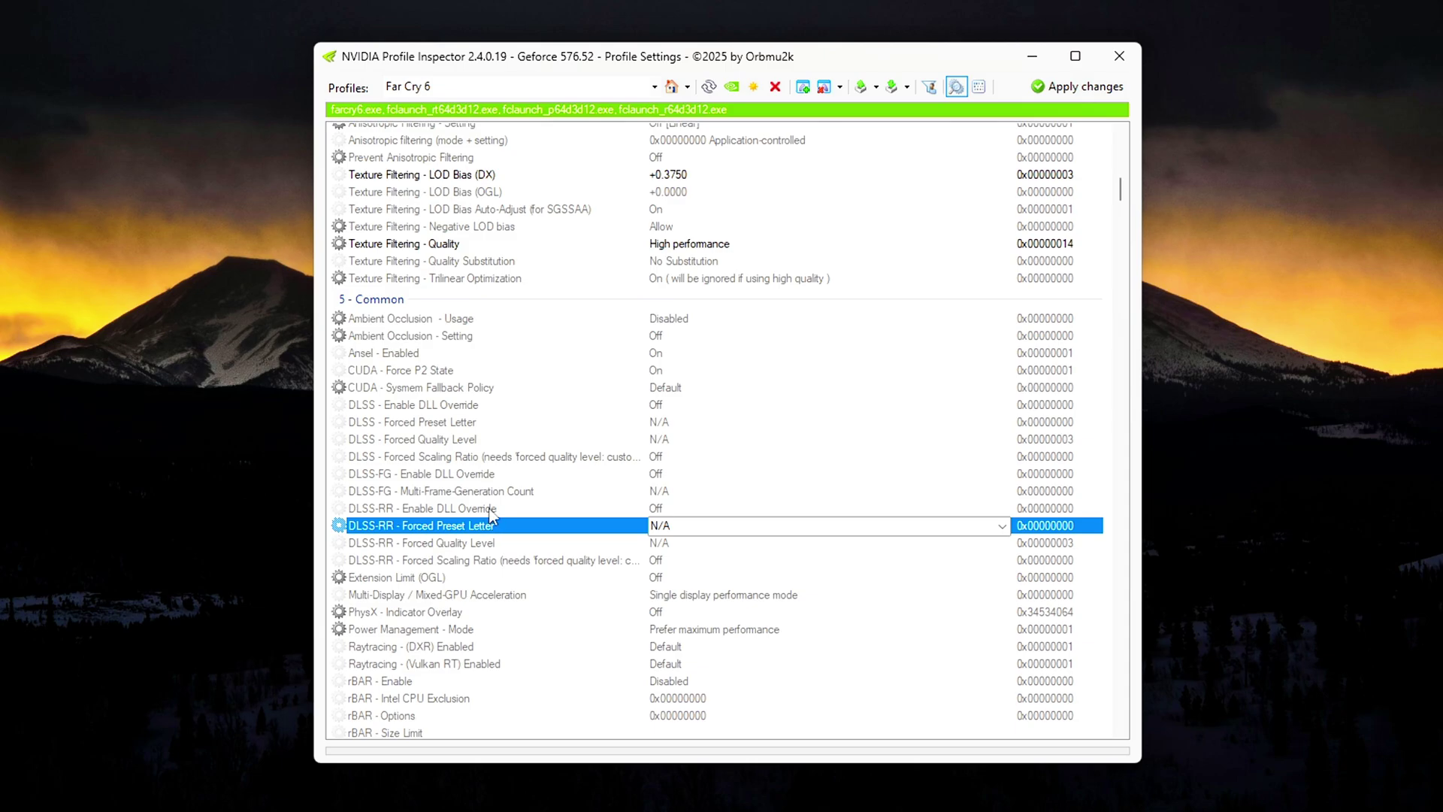
pyautogui.click(1002, 526)
pyautogui.click(1002, 526)
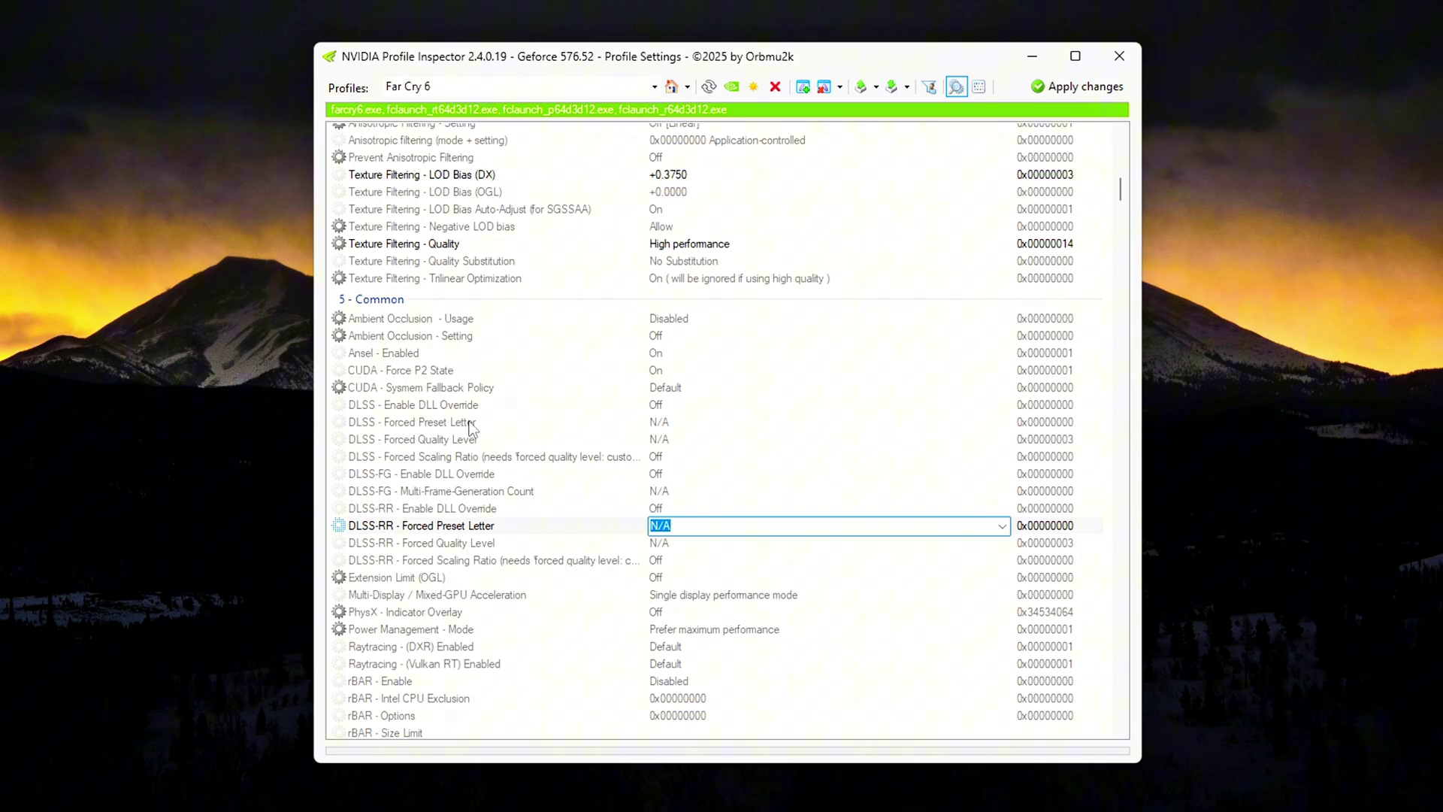
# Keep the DLSS forced scaling ratio Off and the DLSS preset letter at N/A.
pyautogui.click(511, 459)
pyautogui.click(1002, 457)
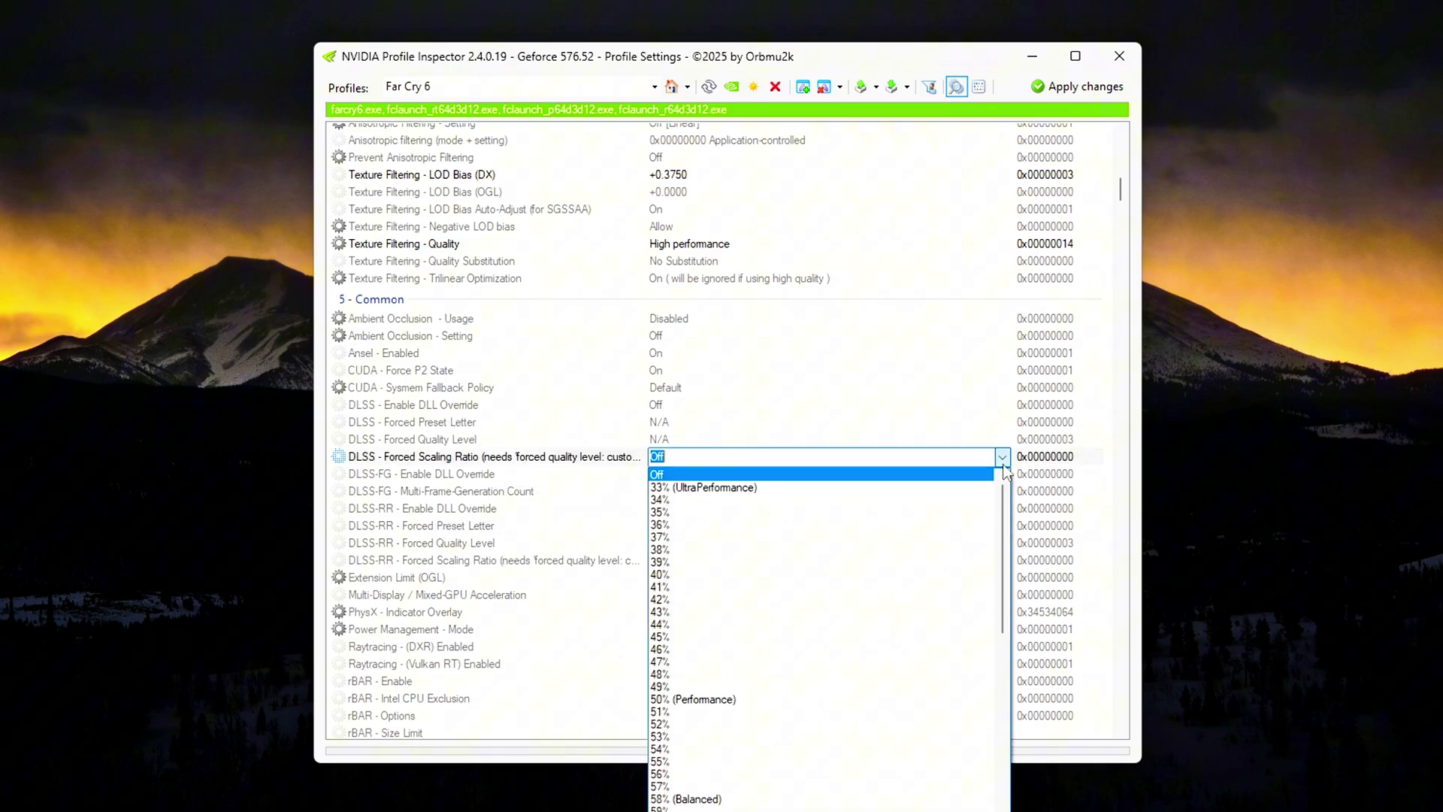
pyautogui.click(1004, 465)
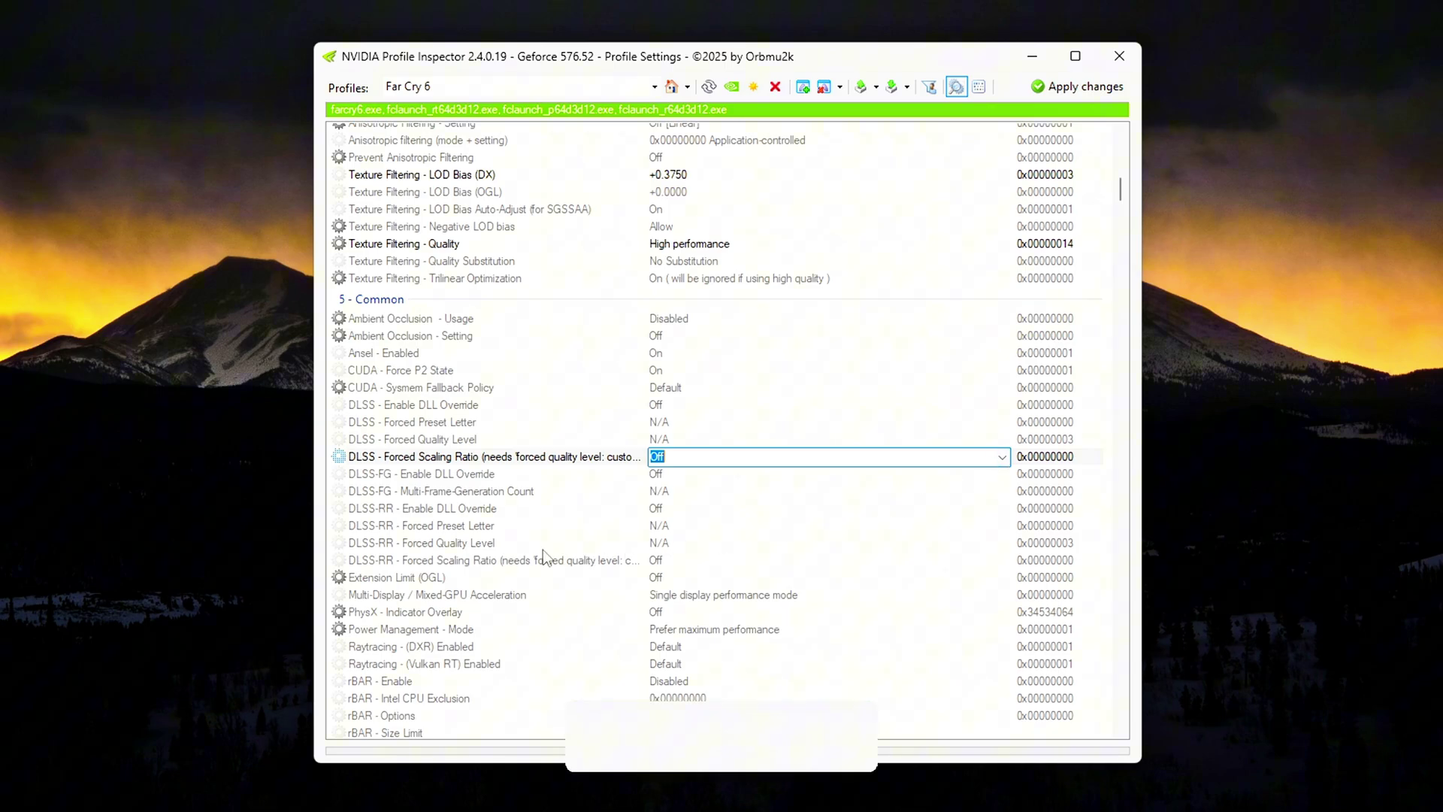
pyautogui.click(635, 561)
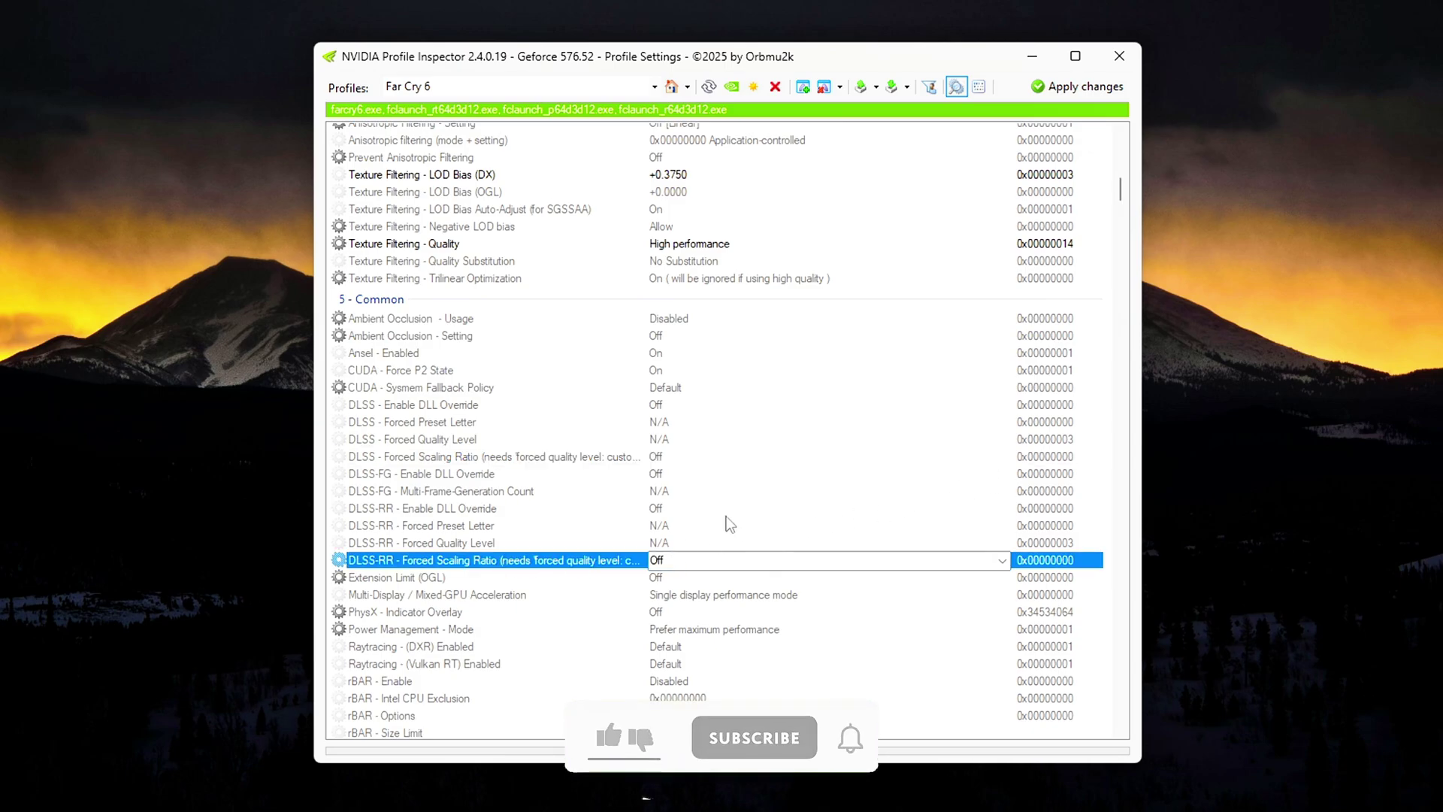
pyautogui.click(451, 422)
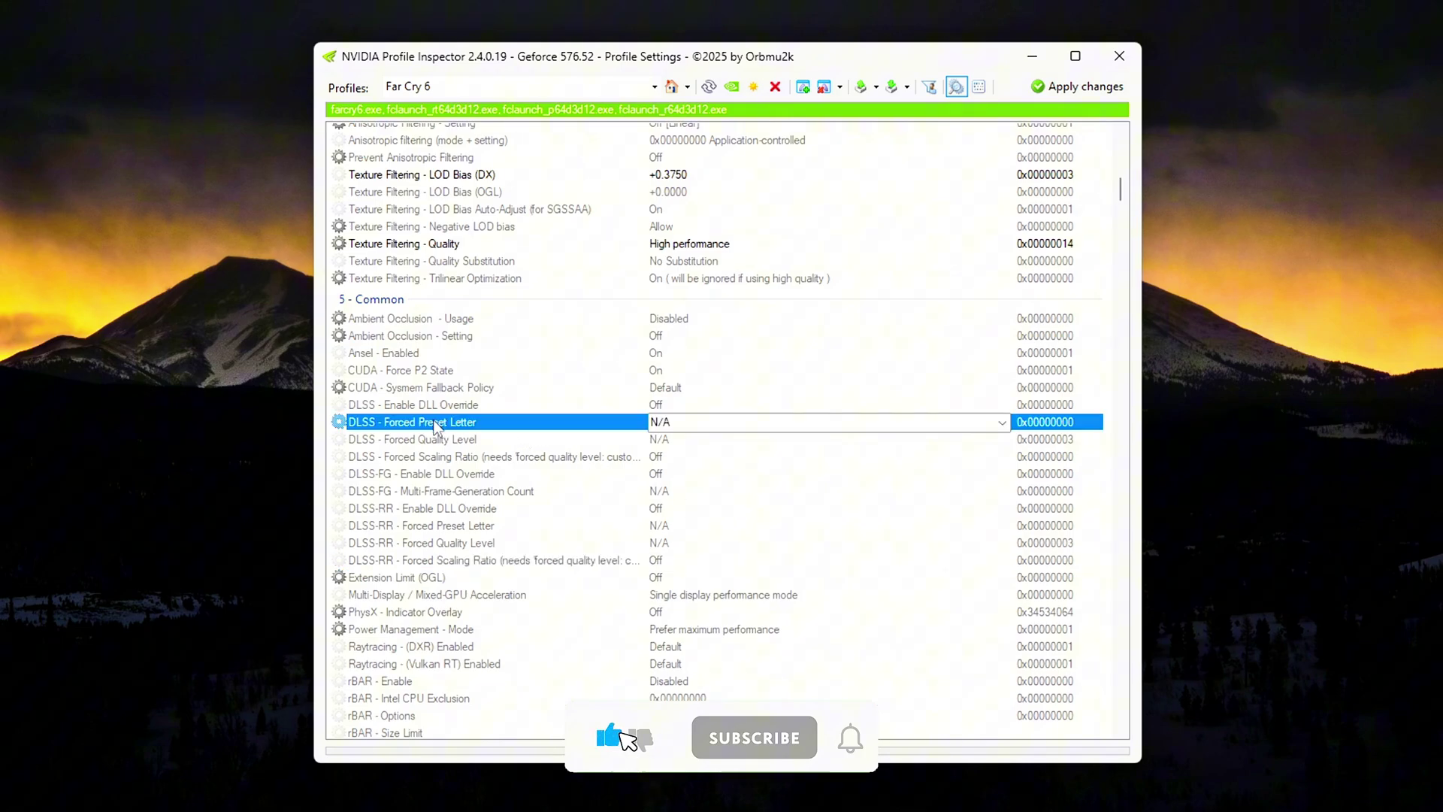
pyautogui.click(1002, 425)
pyautogui.click(548, 425)
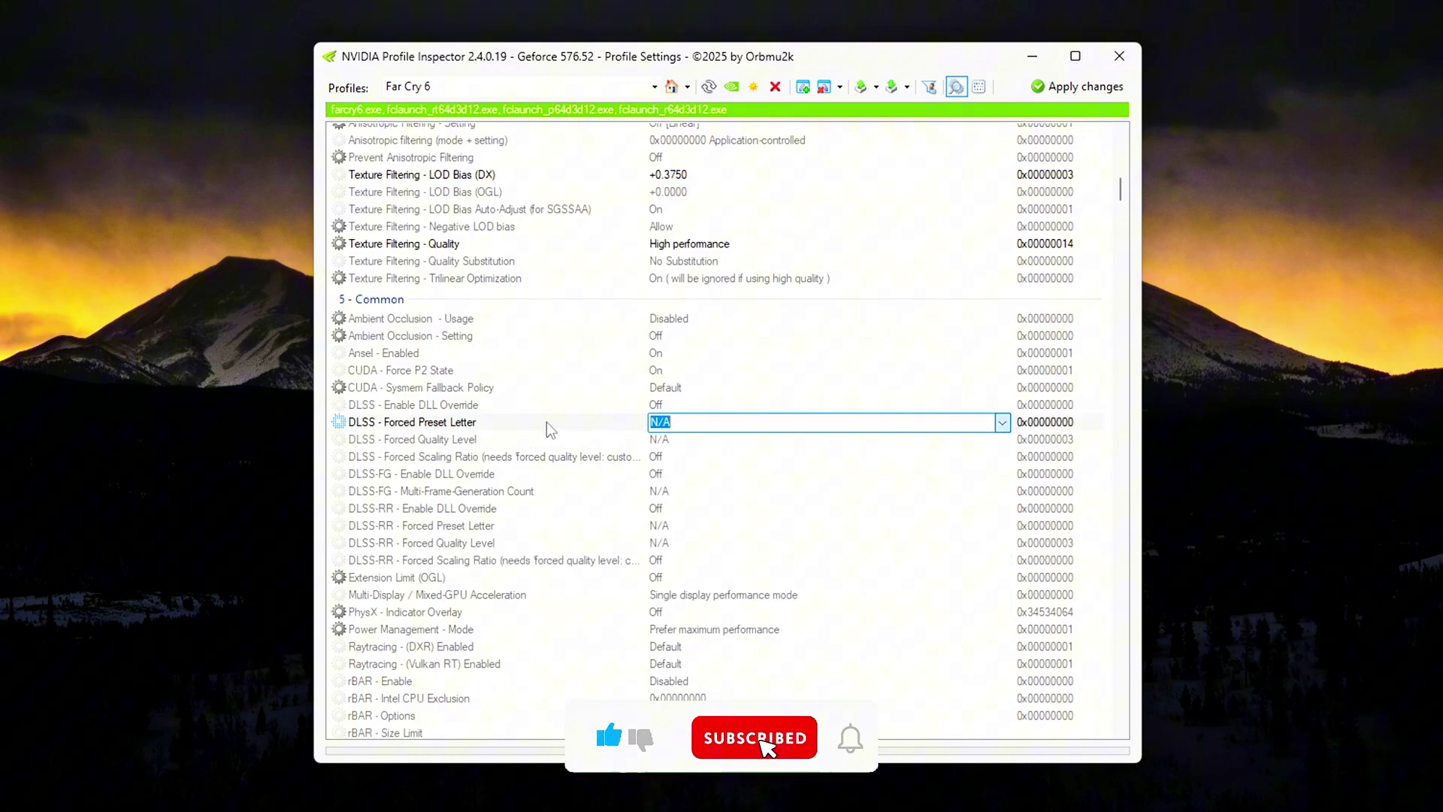
pyautogui.click(547, 441)
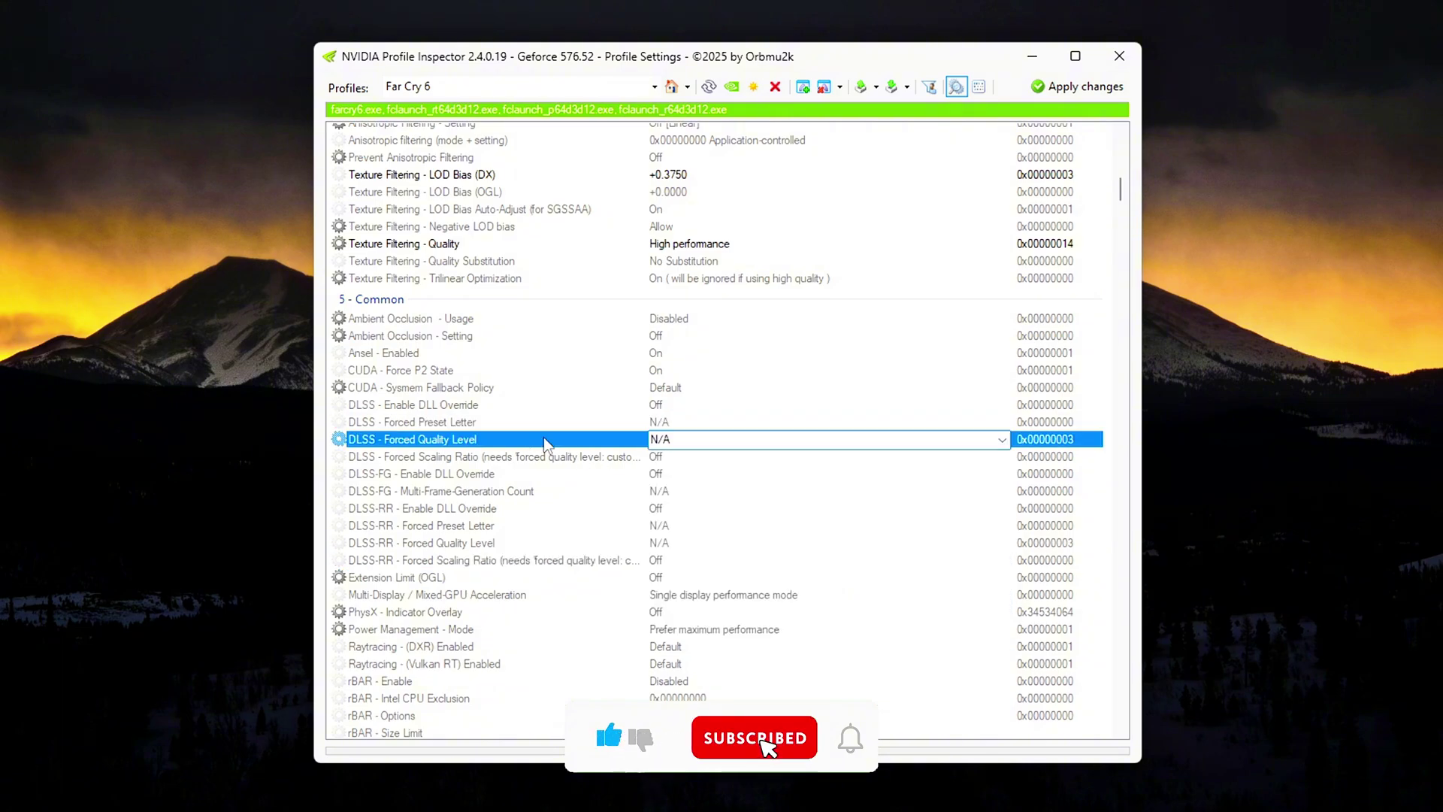
pyautogui.click(528, 405)
pyautogui.click(545, 439)
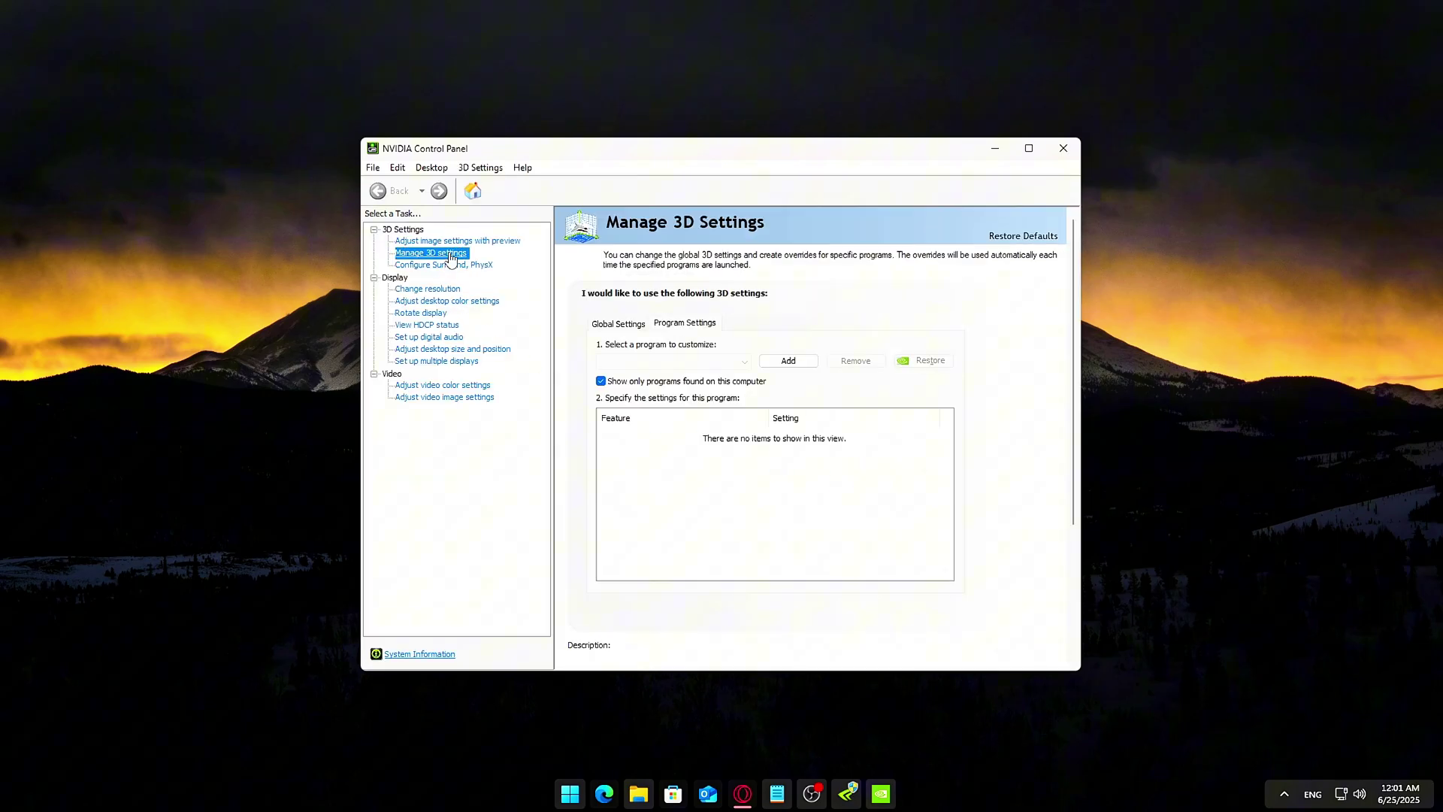
# Browse the Global Settings list in Manage 3D settings.
pyautogui.click(624, 324)
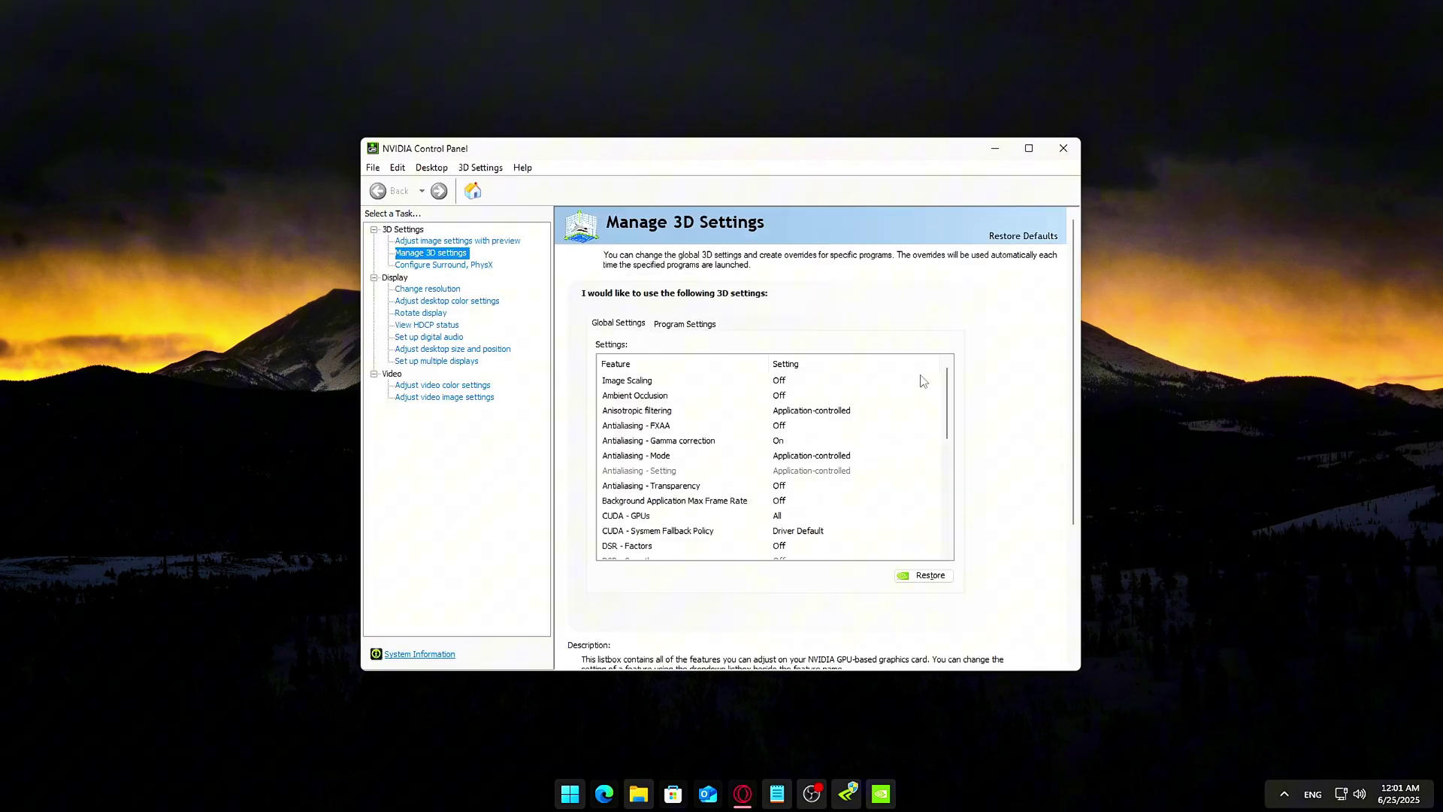
pyautogui.moveTo(945, 398); pyautogui.dragTo(935, 538)
pyautogui.scroll(8, 938, 410)
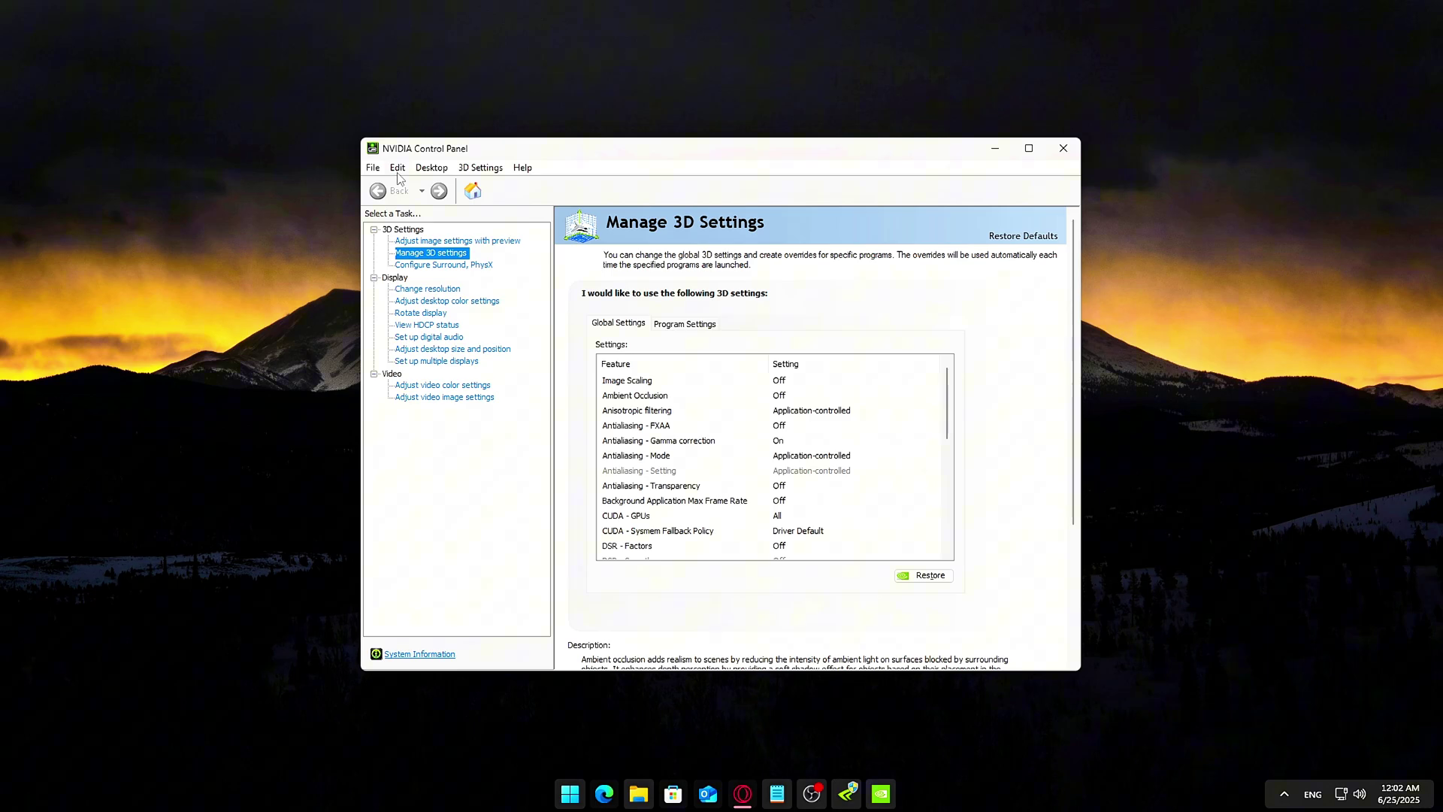
# View the GeForce GTX 1650's System Information, showing driver 576.52.
pyautogui.click(522, 167)
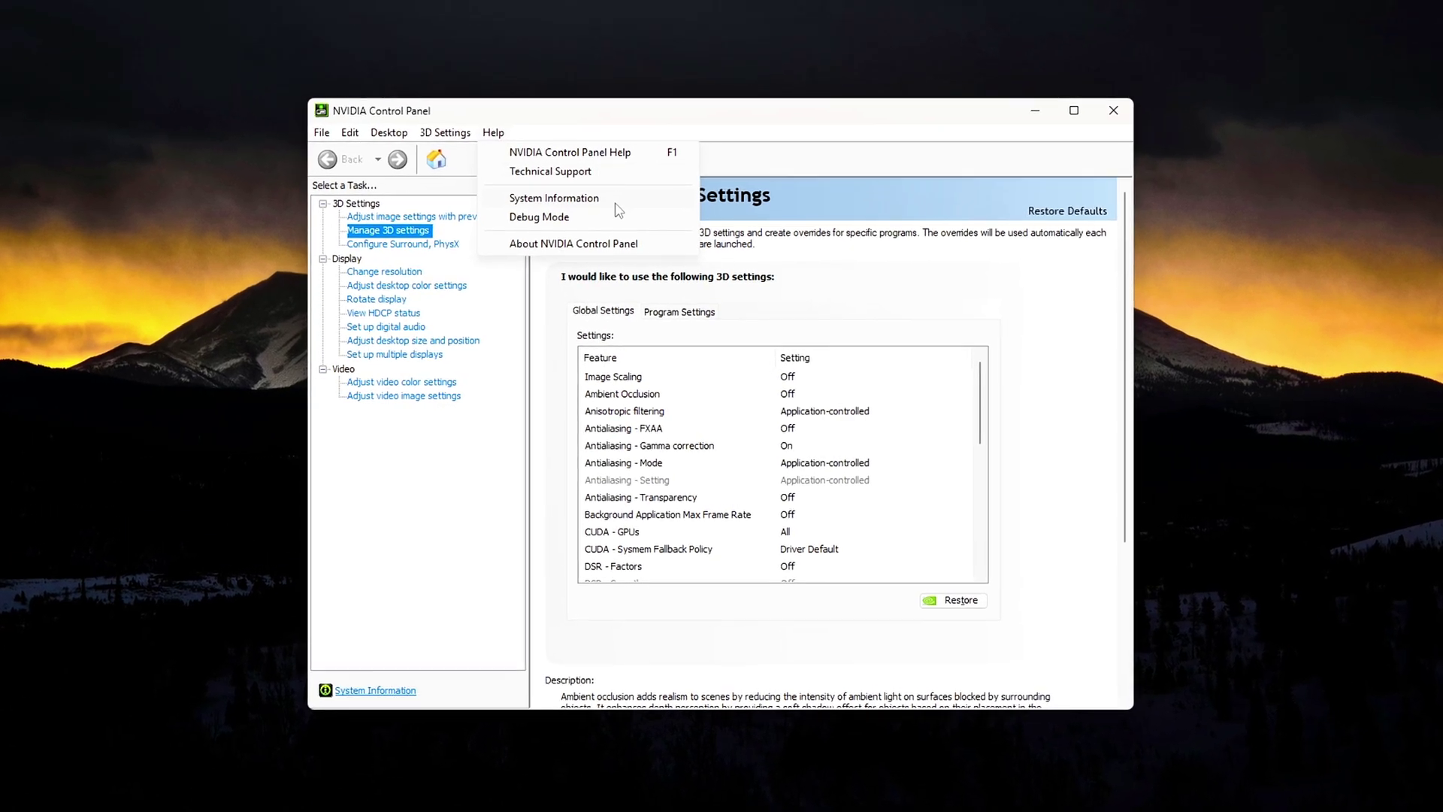
pyautogui.click(609, 225)
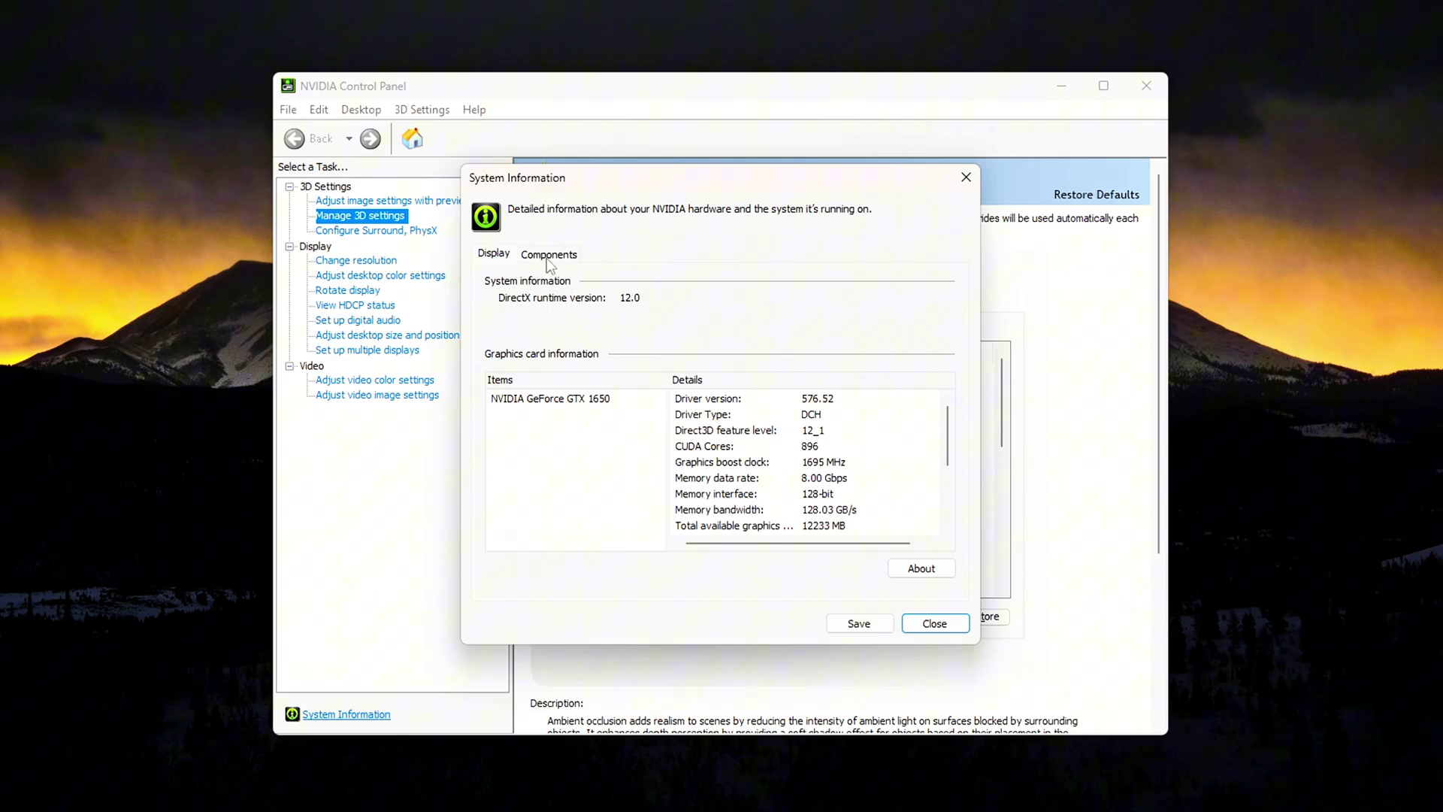
pyautogui.moveTo(942, 435); pyautogui.dragTo(940, 481)
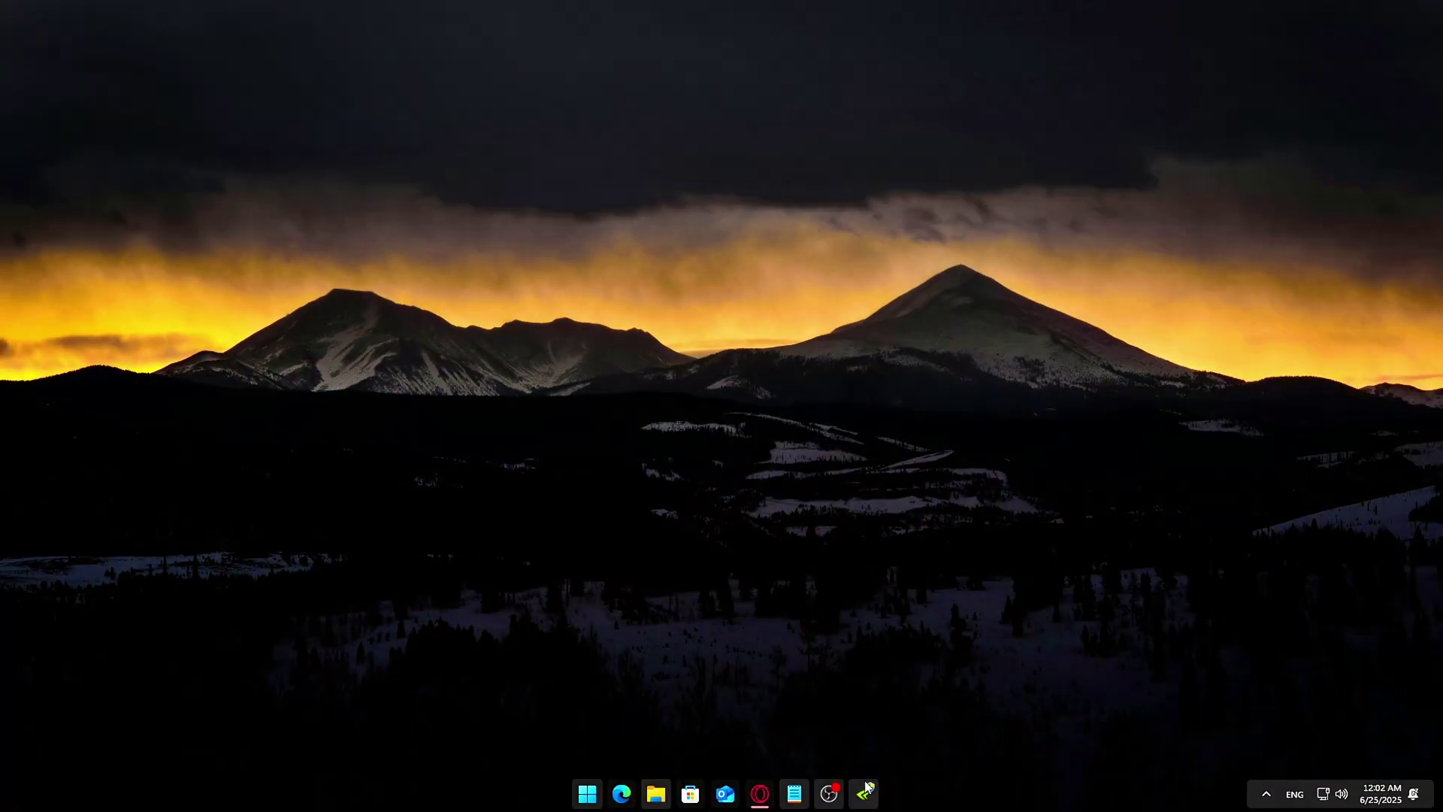
# Enable rBAR for Far Cry 6 and set rBAR Intel CPU Exclusion to 0x00000001.
pyautogui.click(867, 787)
pyautogui.scroll(-3, 519, 489)
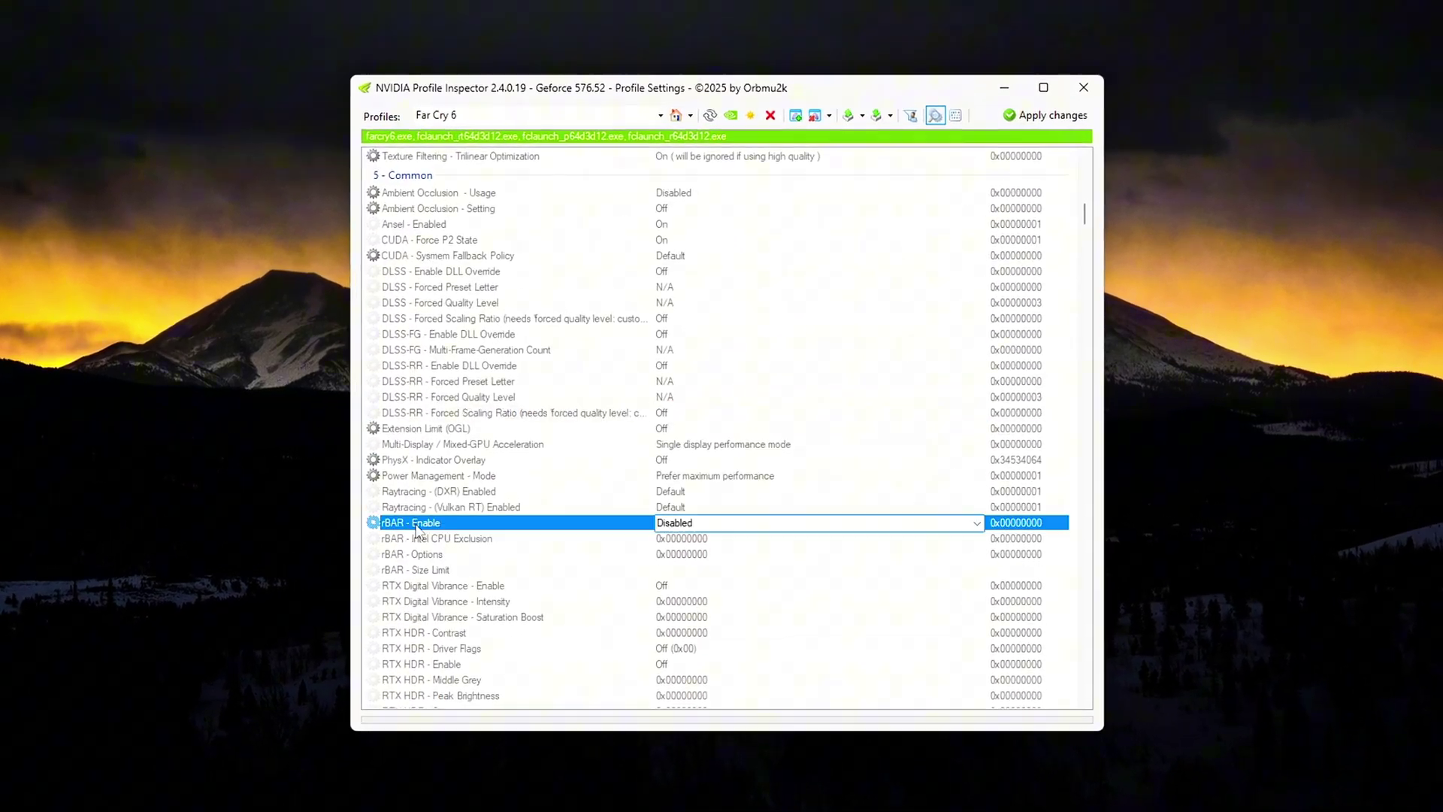
pyautogui.click(733, 523)
pyautogui.click(733, 556)
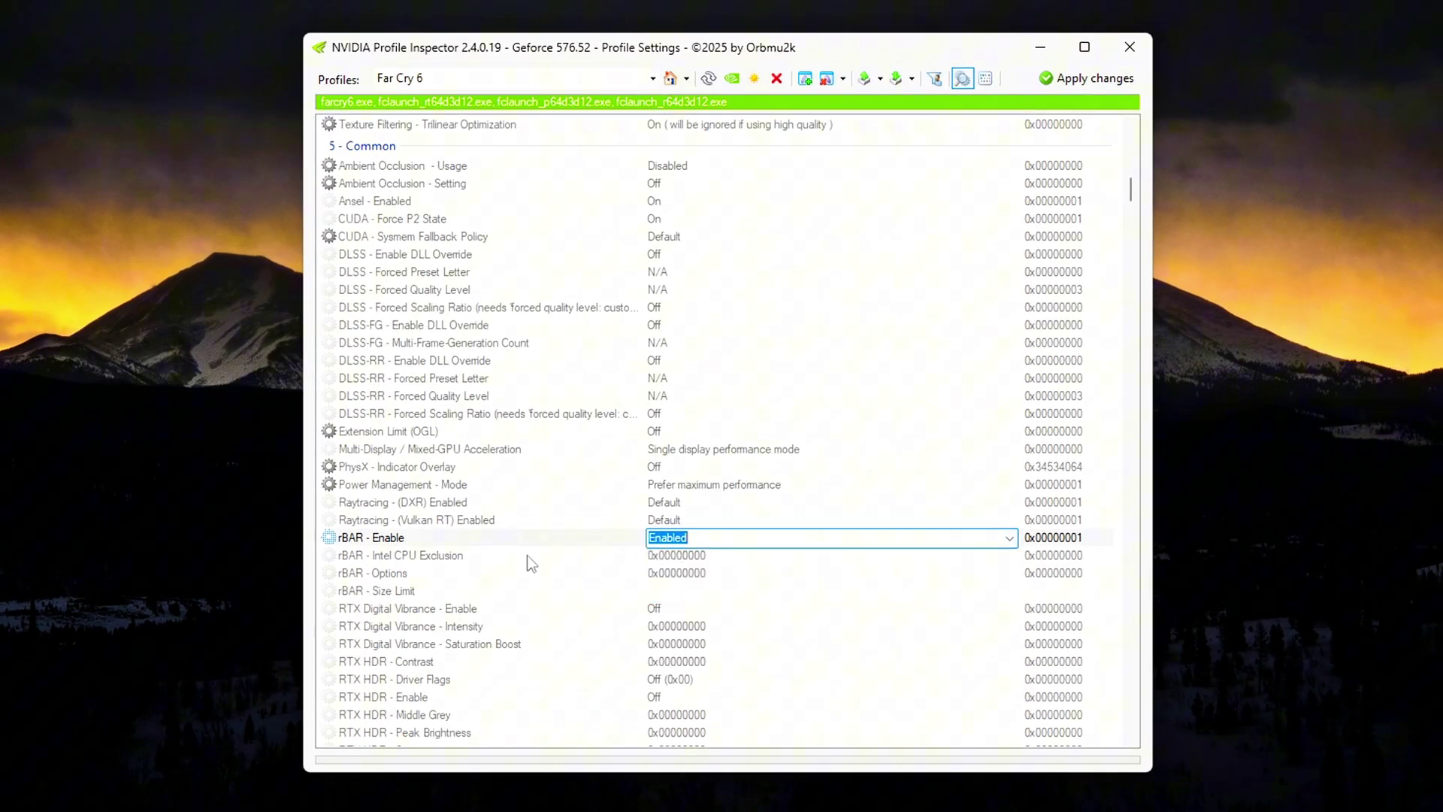
pyautogui.click(385, 558)
pyautogui.click(1010, 556)
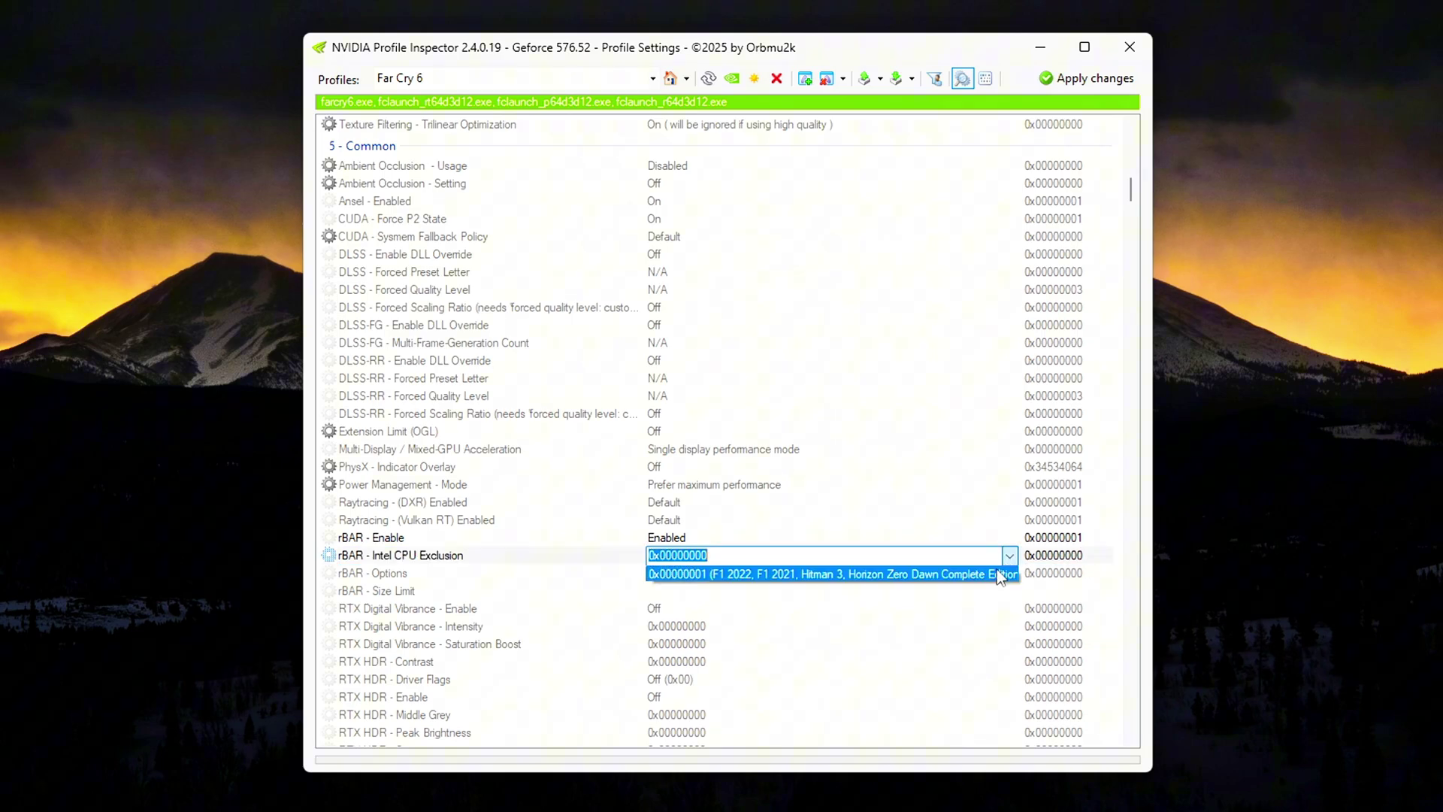
pyautogui.click(839, 573)
pyautogui.click(1007, 557)
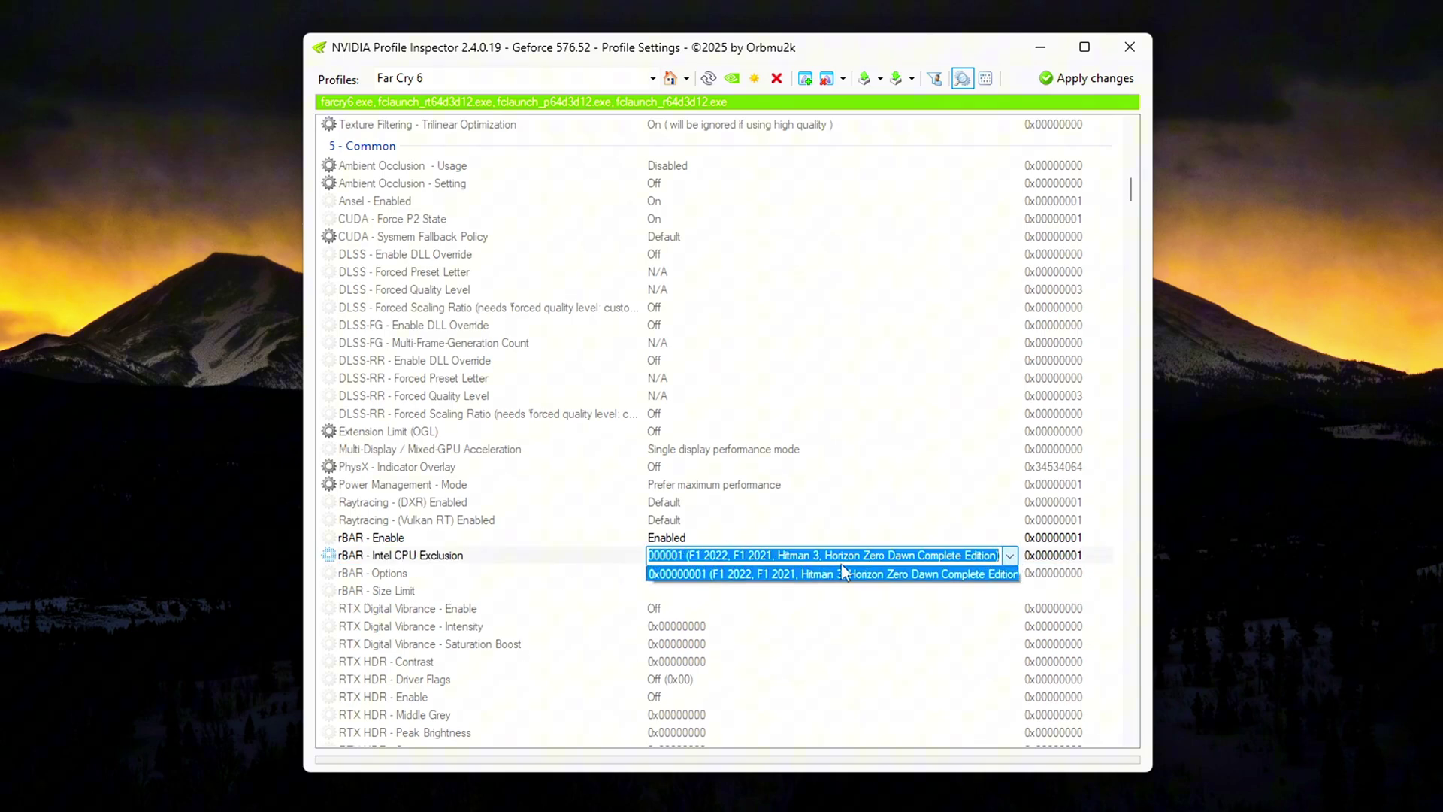
pyautogui.click(805, 574)
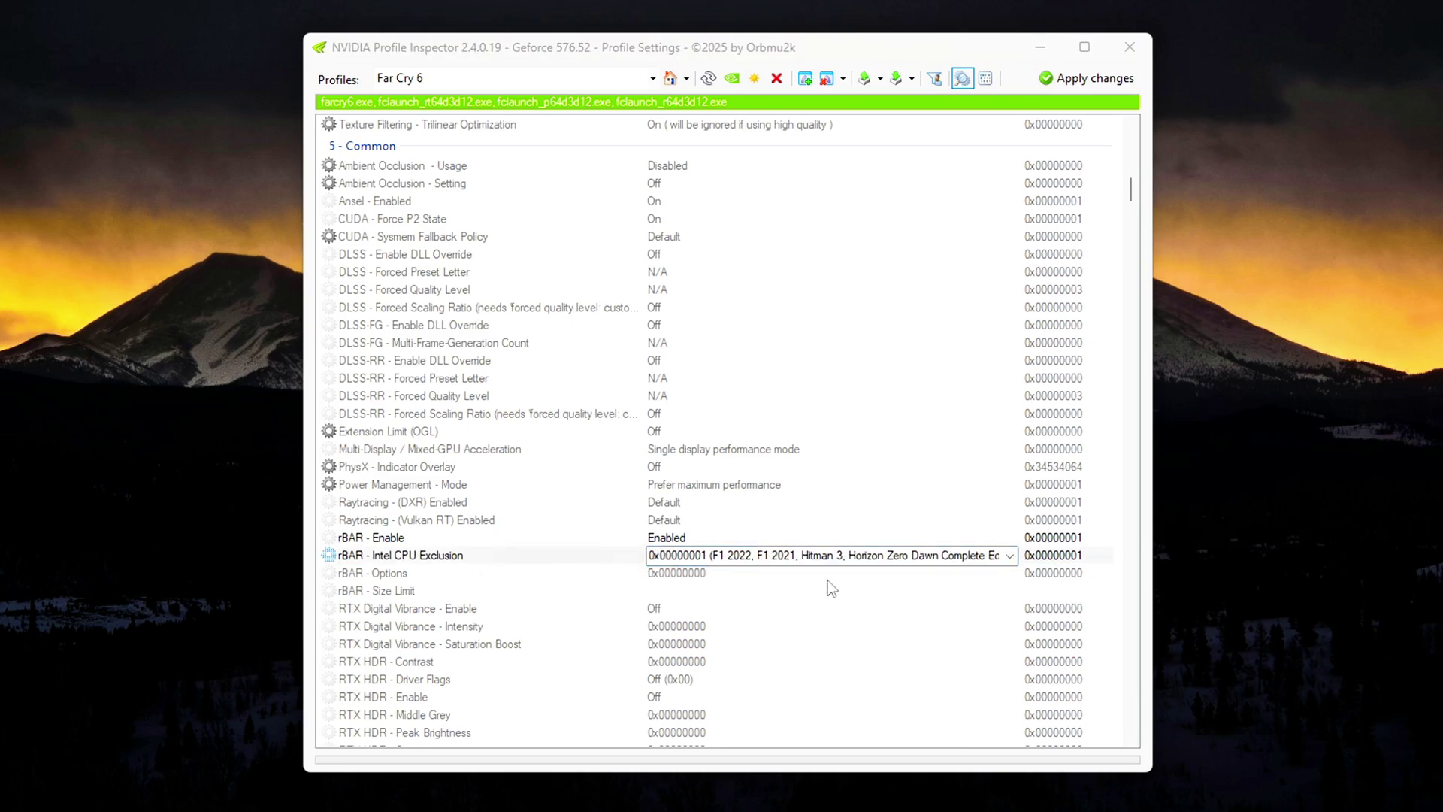
pyautogui.click(361, 574)
pyautogui.click(1000, 575)
pyautogui.click(771, 588)
pyautogui.click(419, 591)
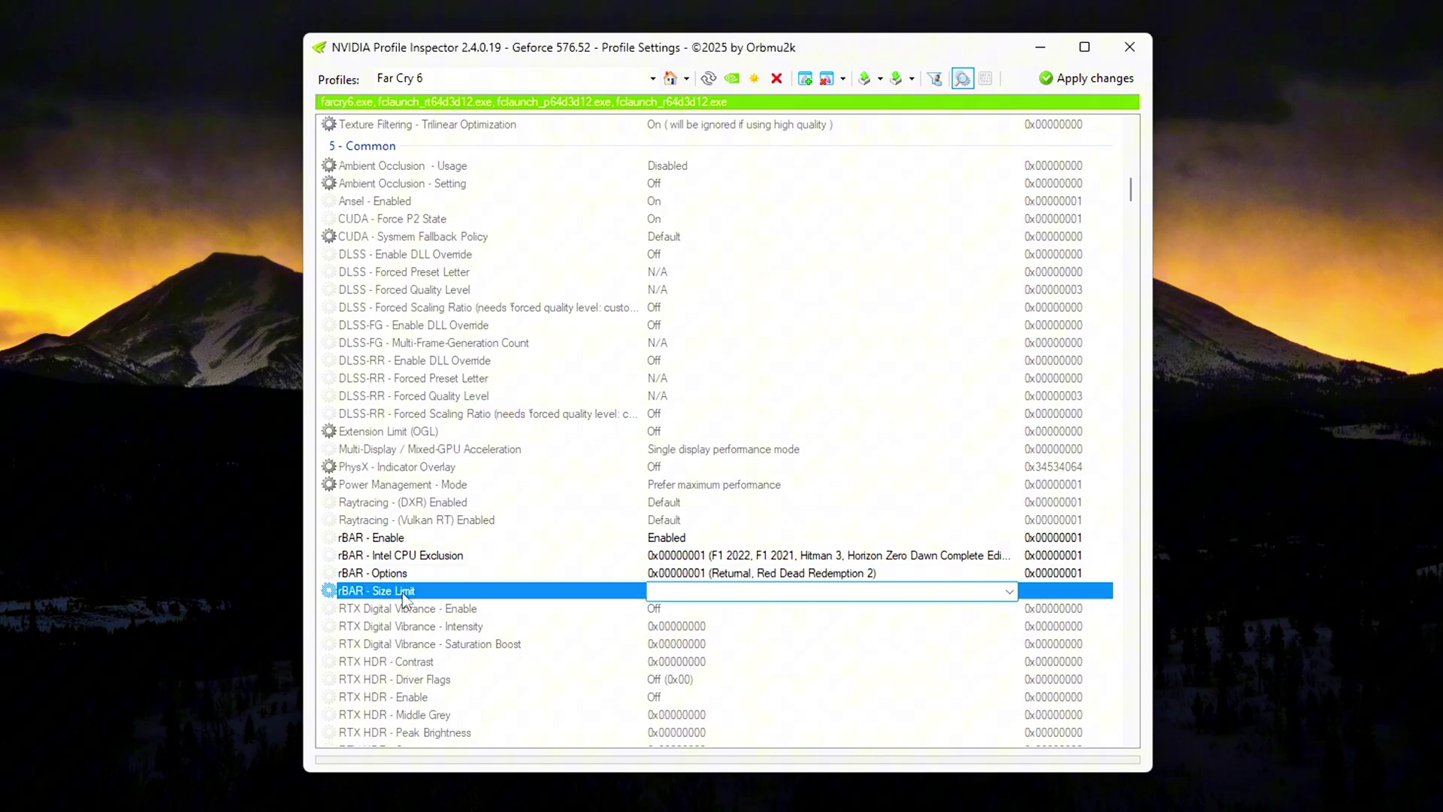
pyautogui.click(1009, 591)
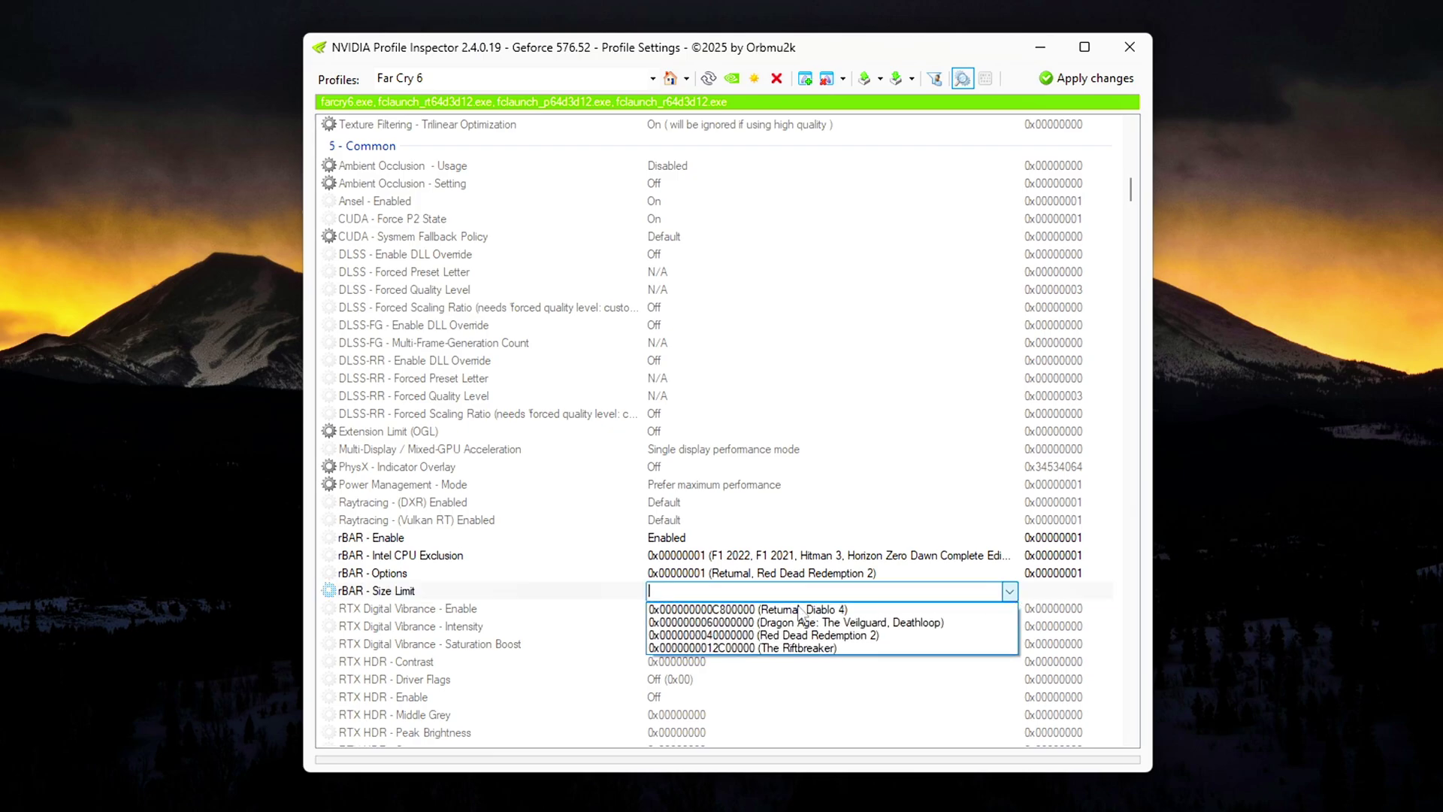
pyautogui.click(752, 632)
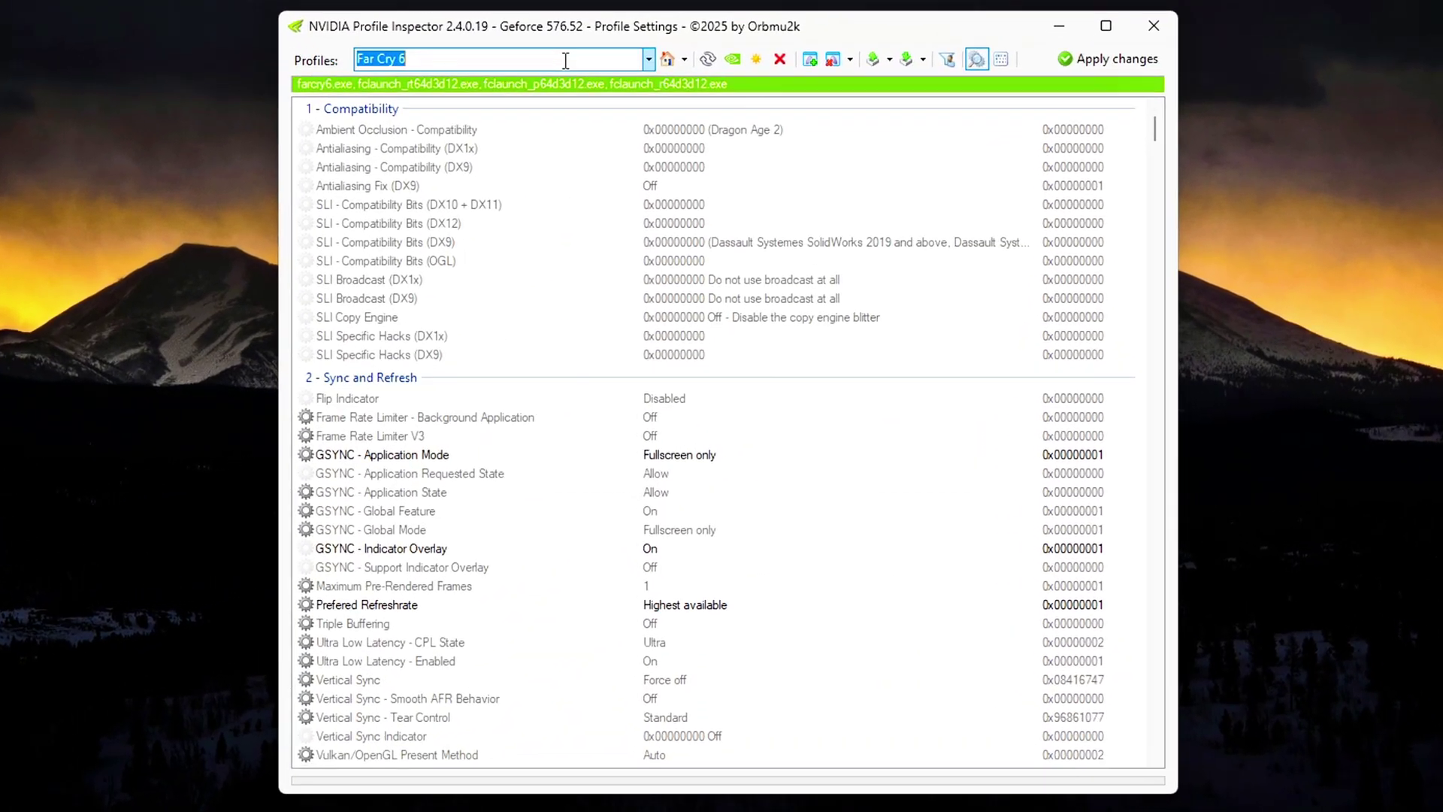
# Search 'the fin' and load The Finals profile.
pyautogui.write('the fin')
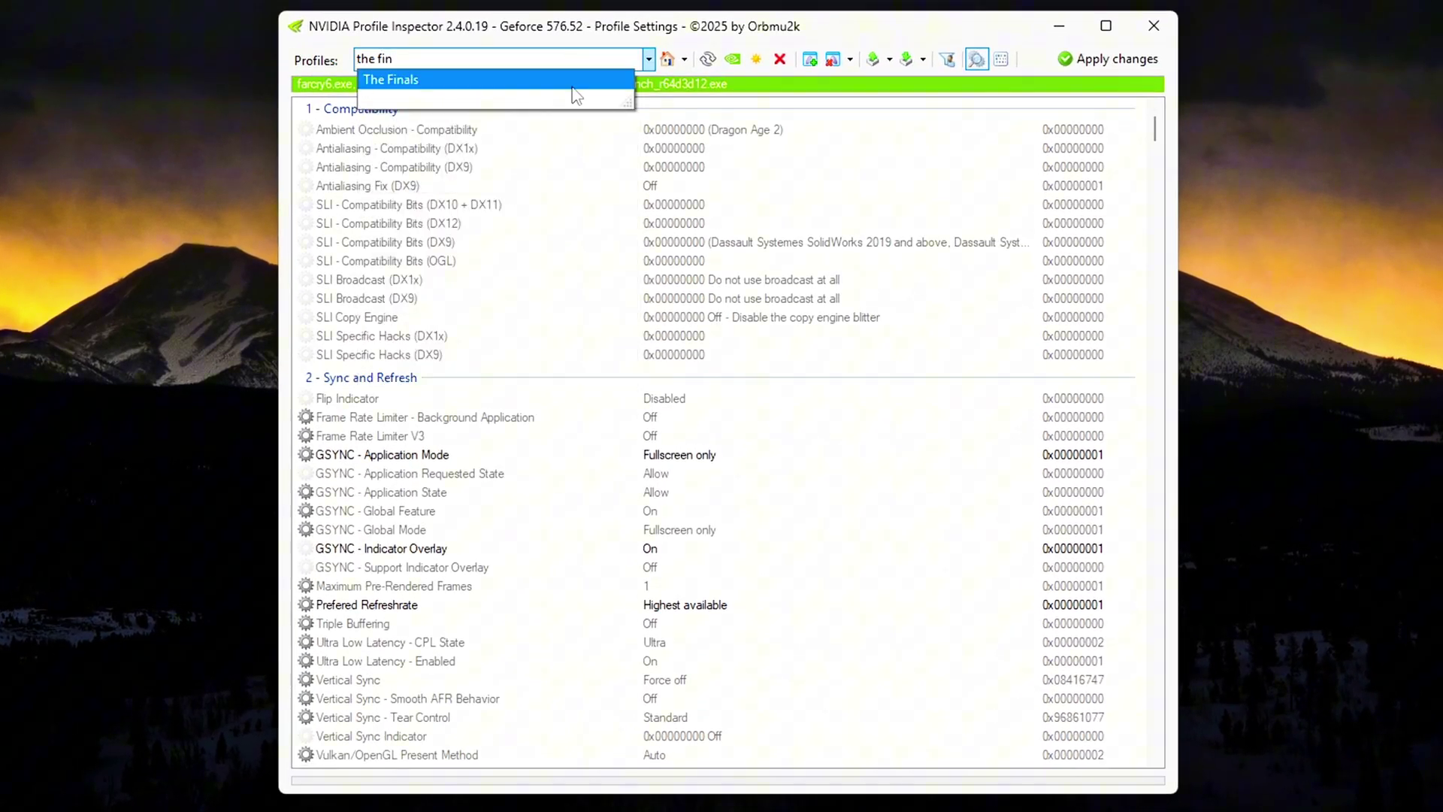
pyautogui.click(572, 80)
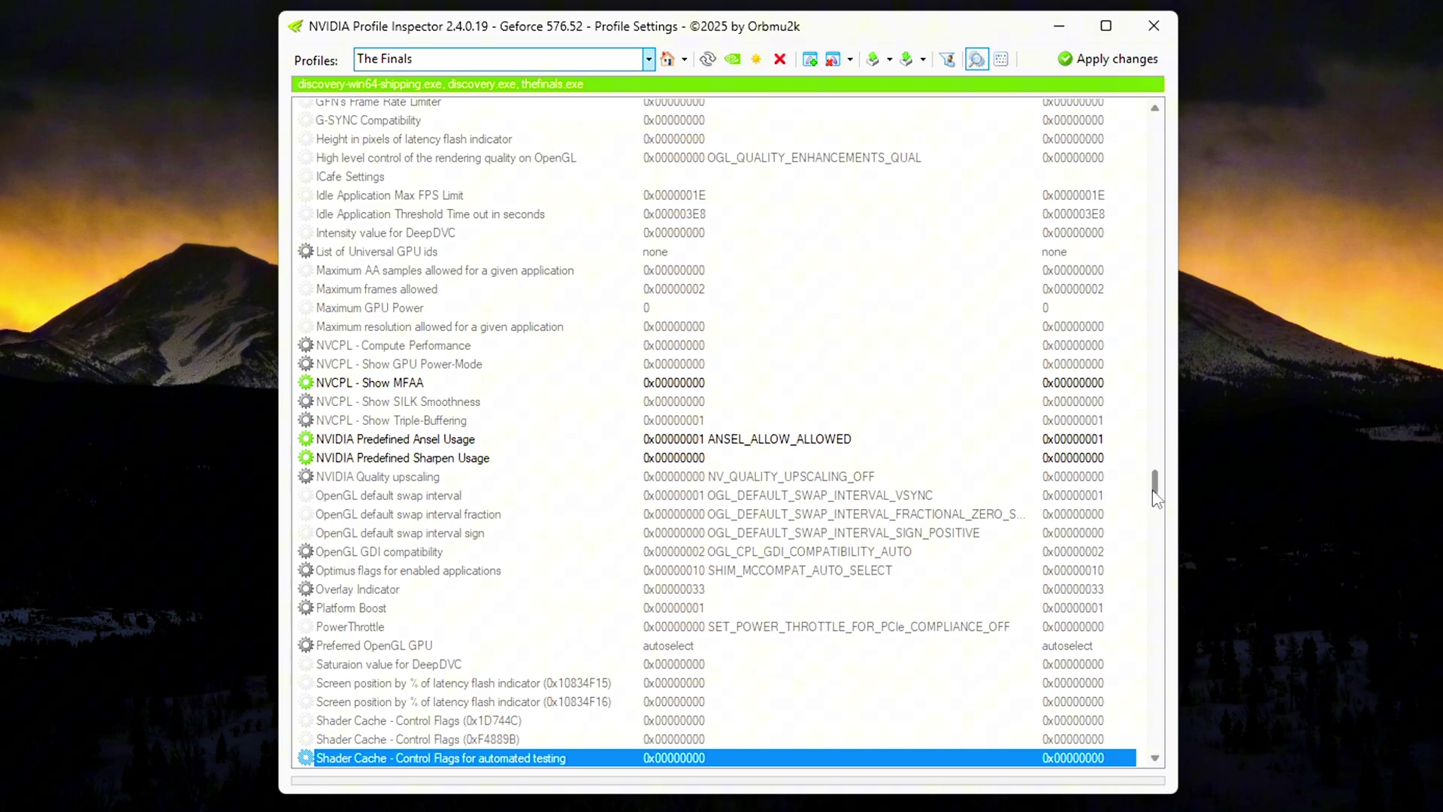
pyautogui.click(567, 148)
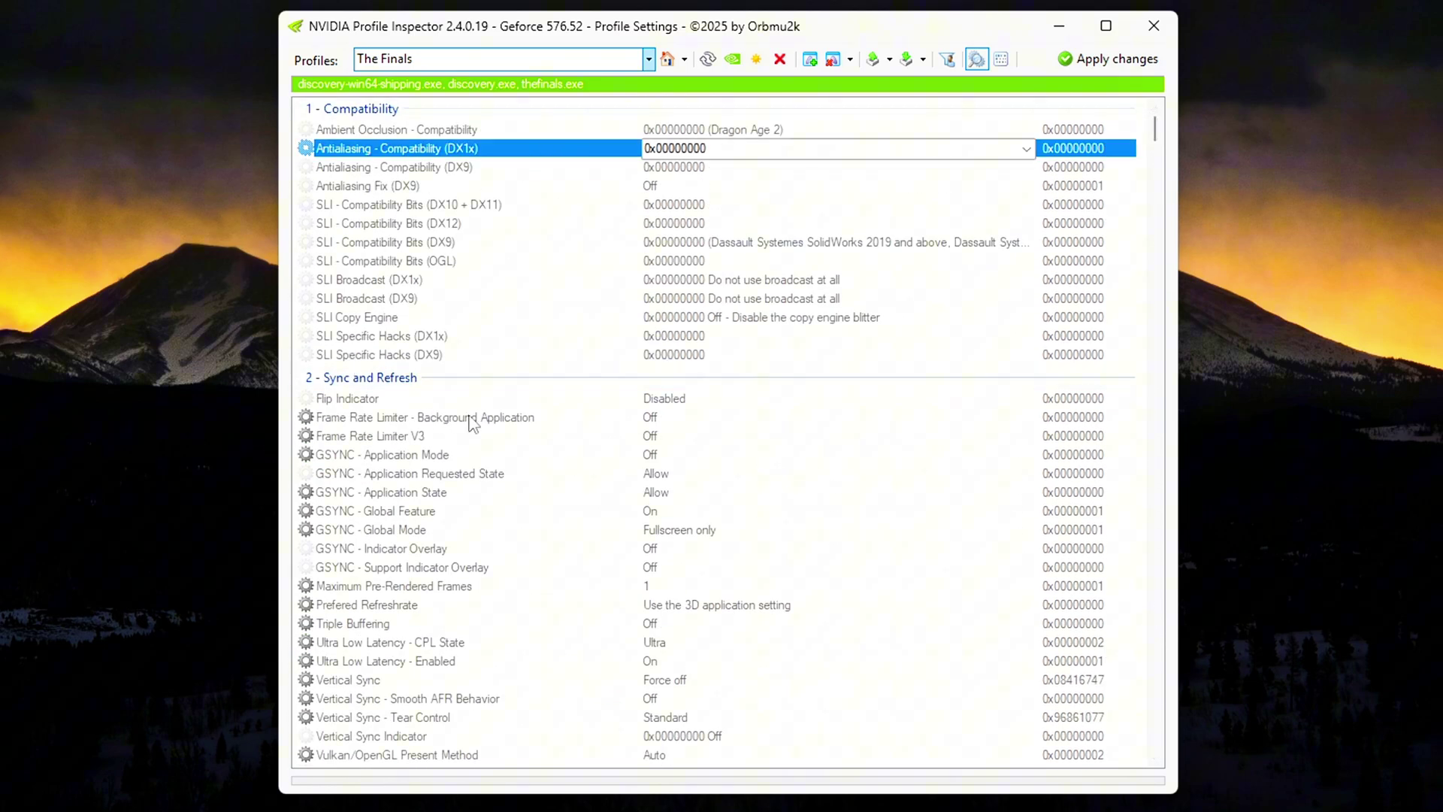
# Set Frame Rate Limiter V3 to a 144 FPS cap.
pyautogui.click(428, 421)
pyautogui.click(427, 437)
pyautogui.click(1027, 437)
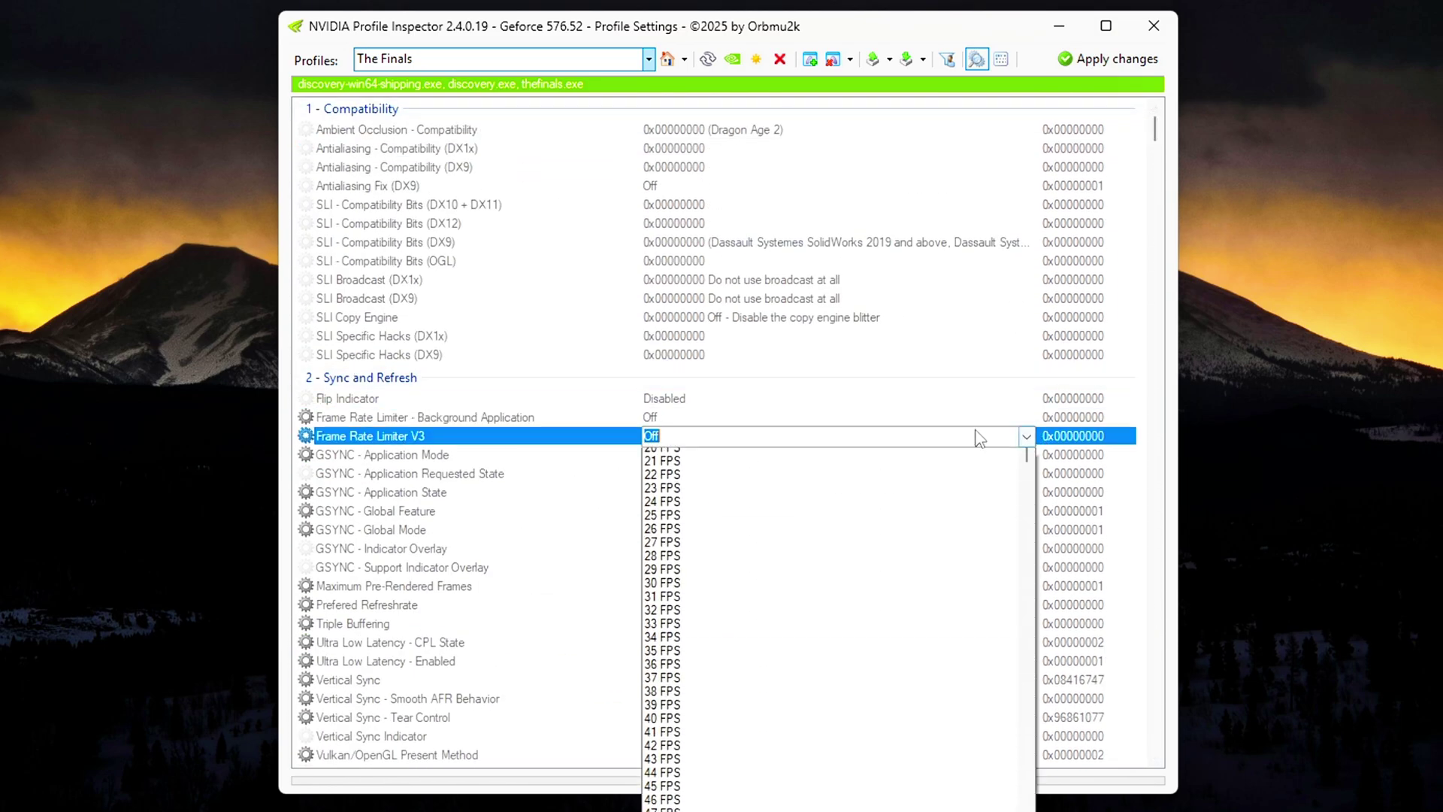
pyautogui.scroll(-8, 842, 707)
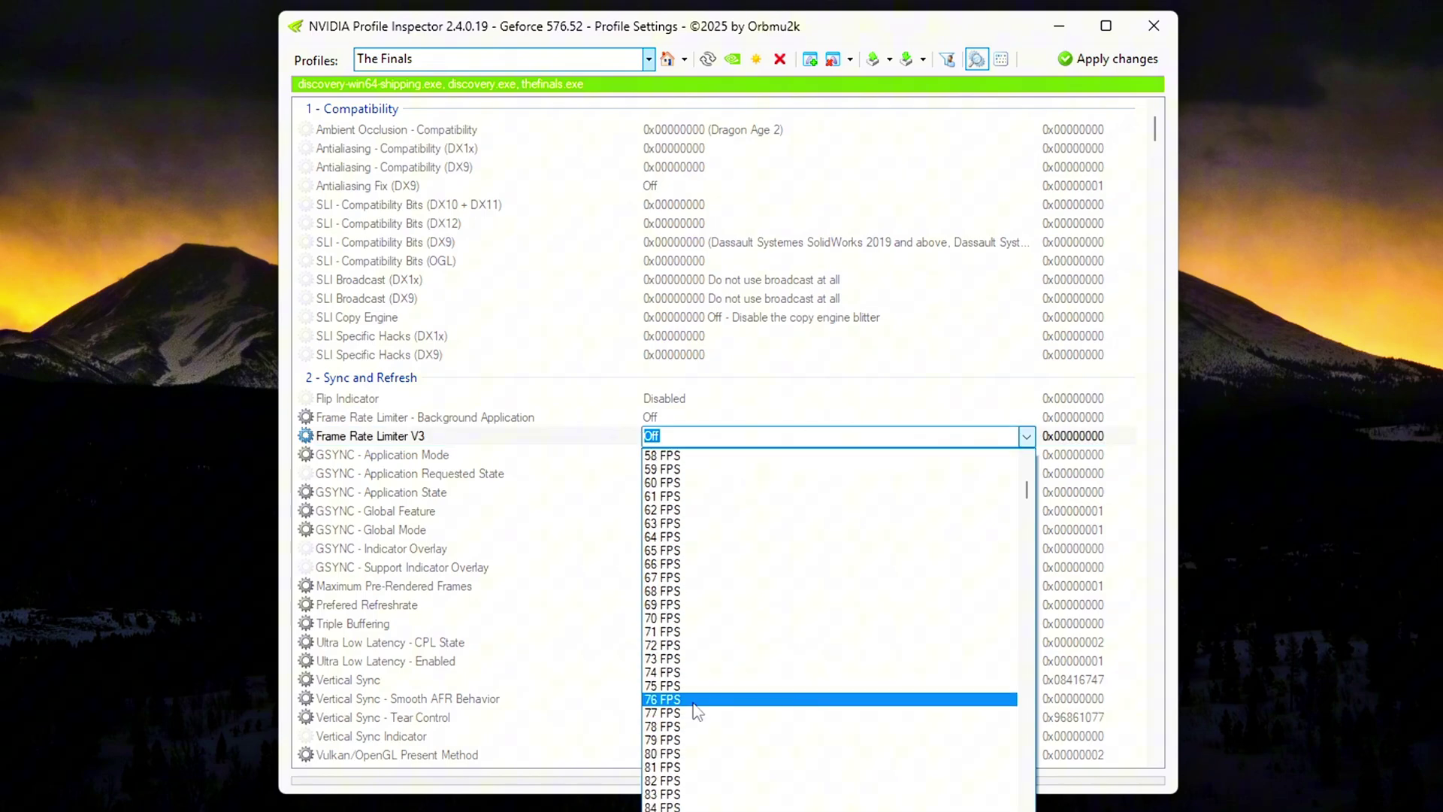
pyautogui.scroll(-20, 804, 695)
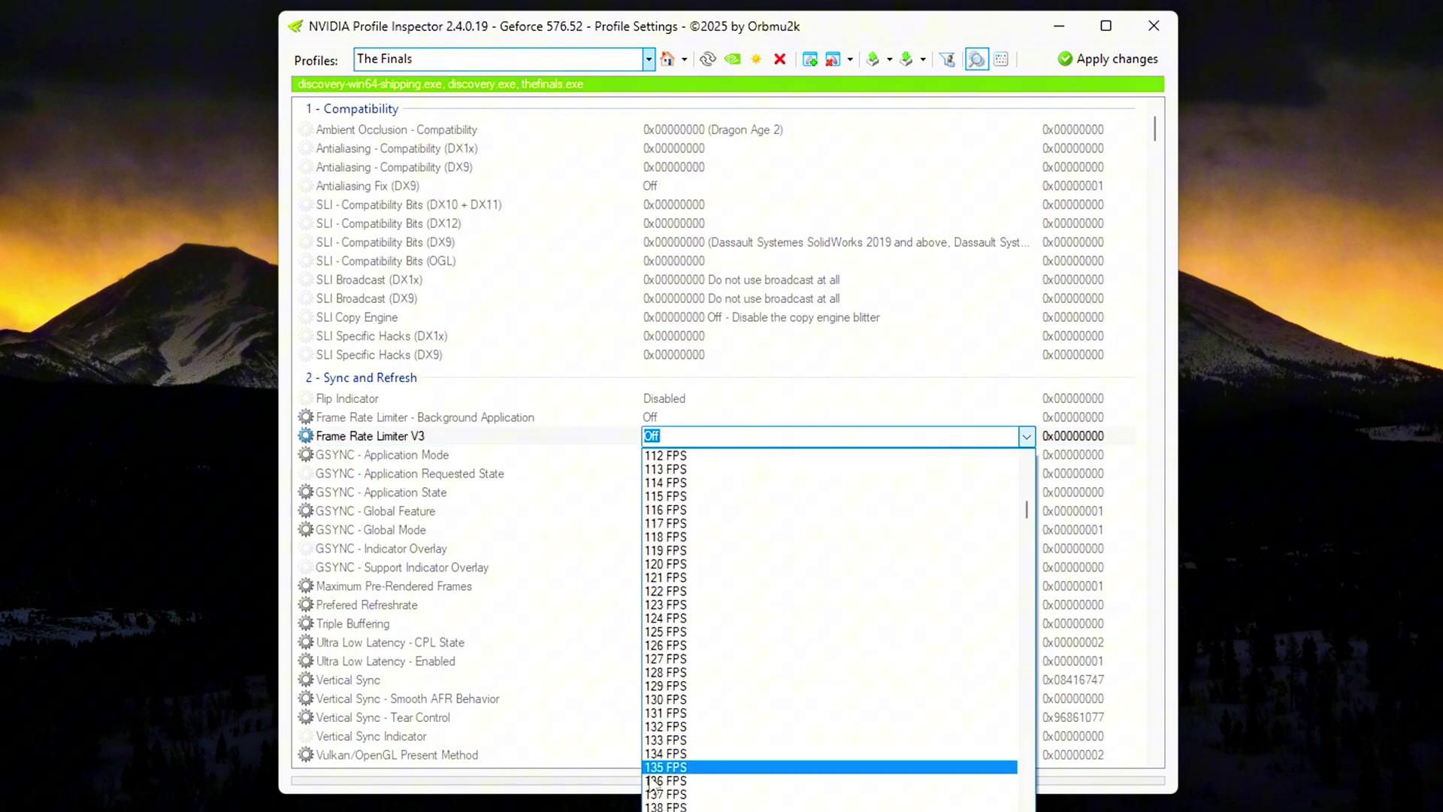
pyautogui.scroll(-2, 713, 778)
pyautogui.click(712, 801)
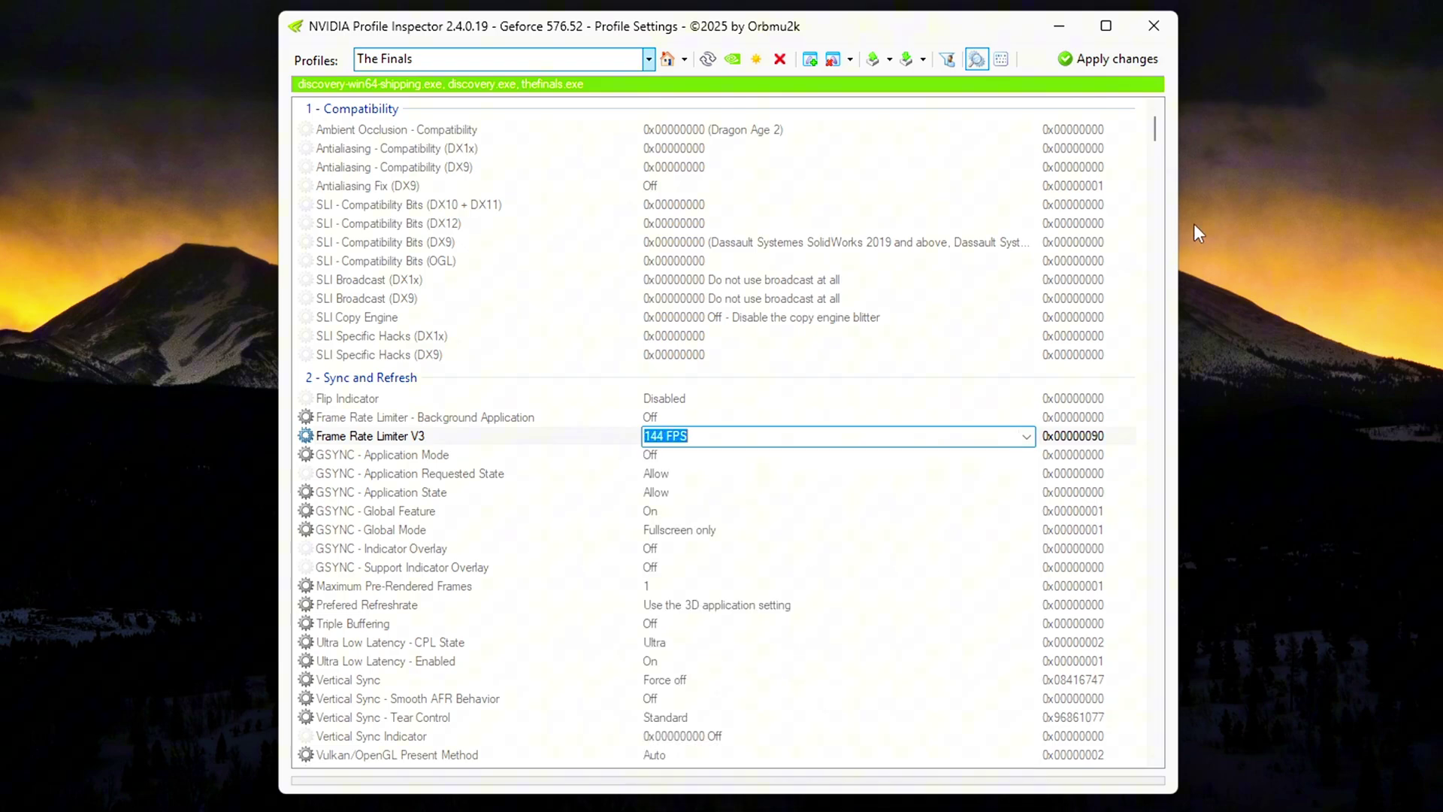
pyautogui.scroll(-2, 1155, 135)
pyautogui.click(362, 402)
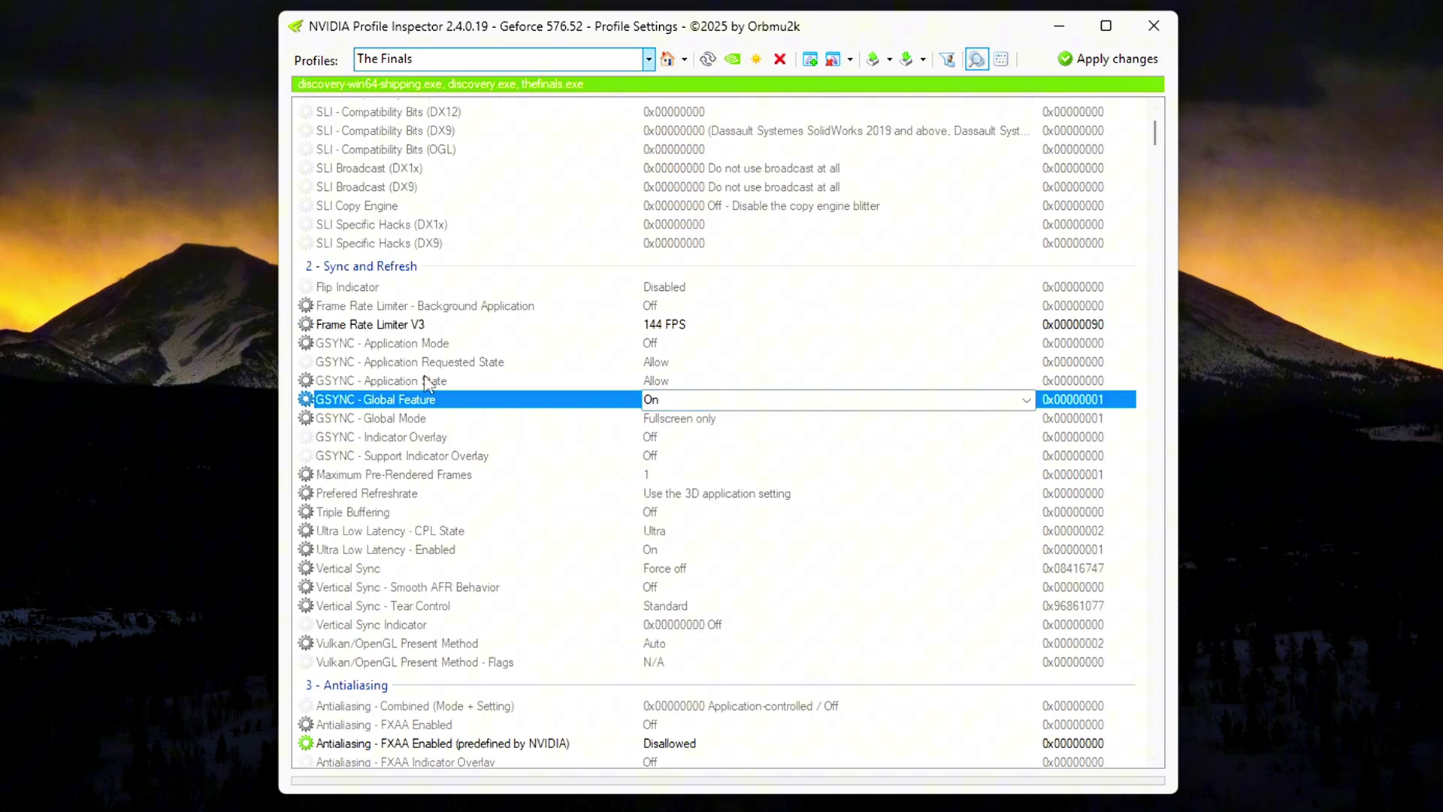
pyautogui.click(427, 380)
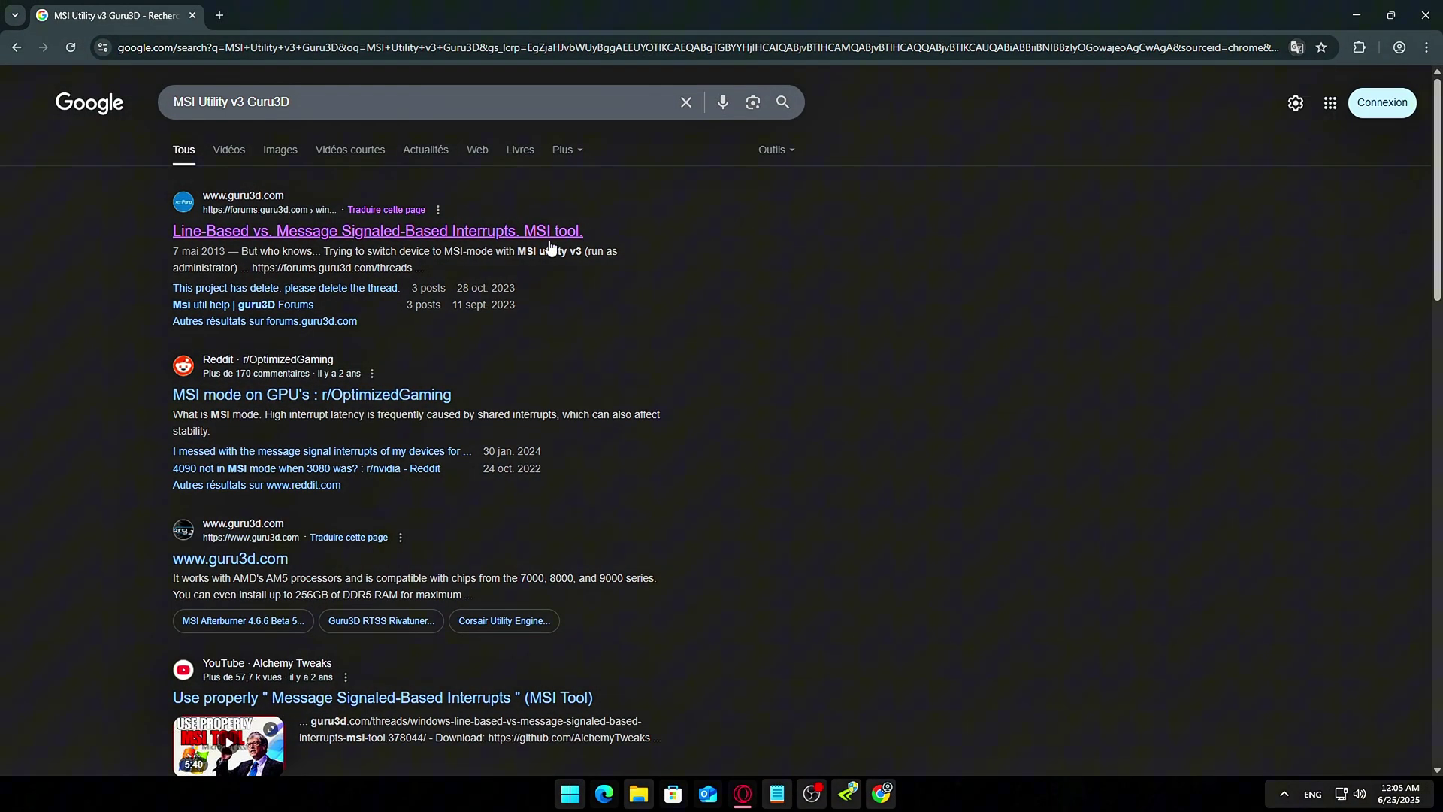
# Follow the guru3d MSI tool thread to the MSI_util_v3 download and run the extracted utility.
pyautogui.click(542, 242)
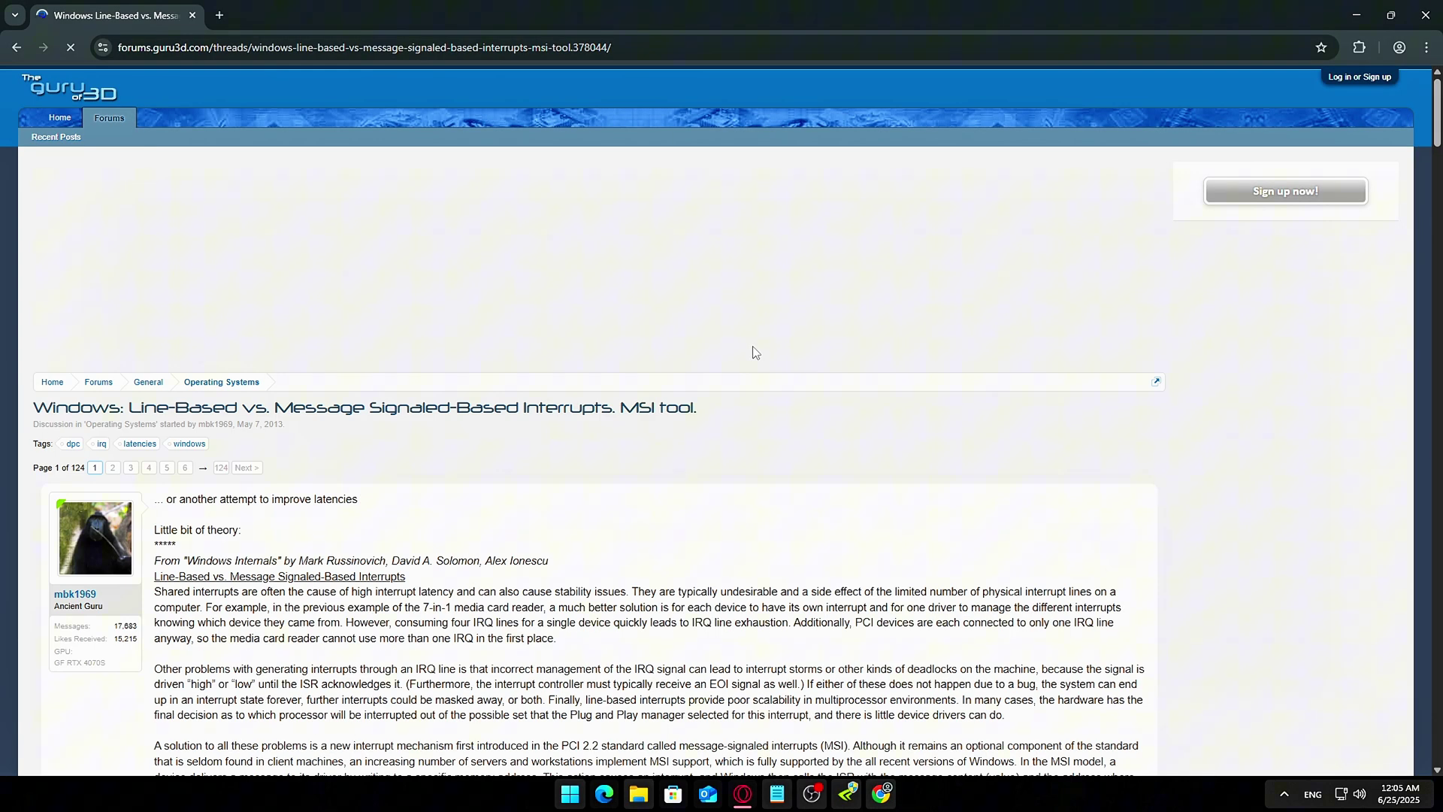
pyautogui.scroll(-10, 321, 527)
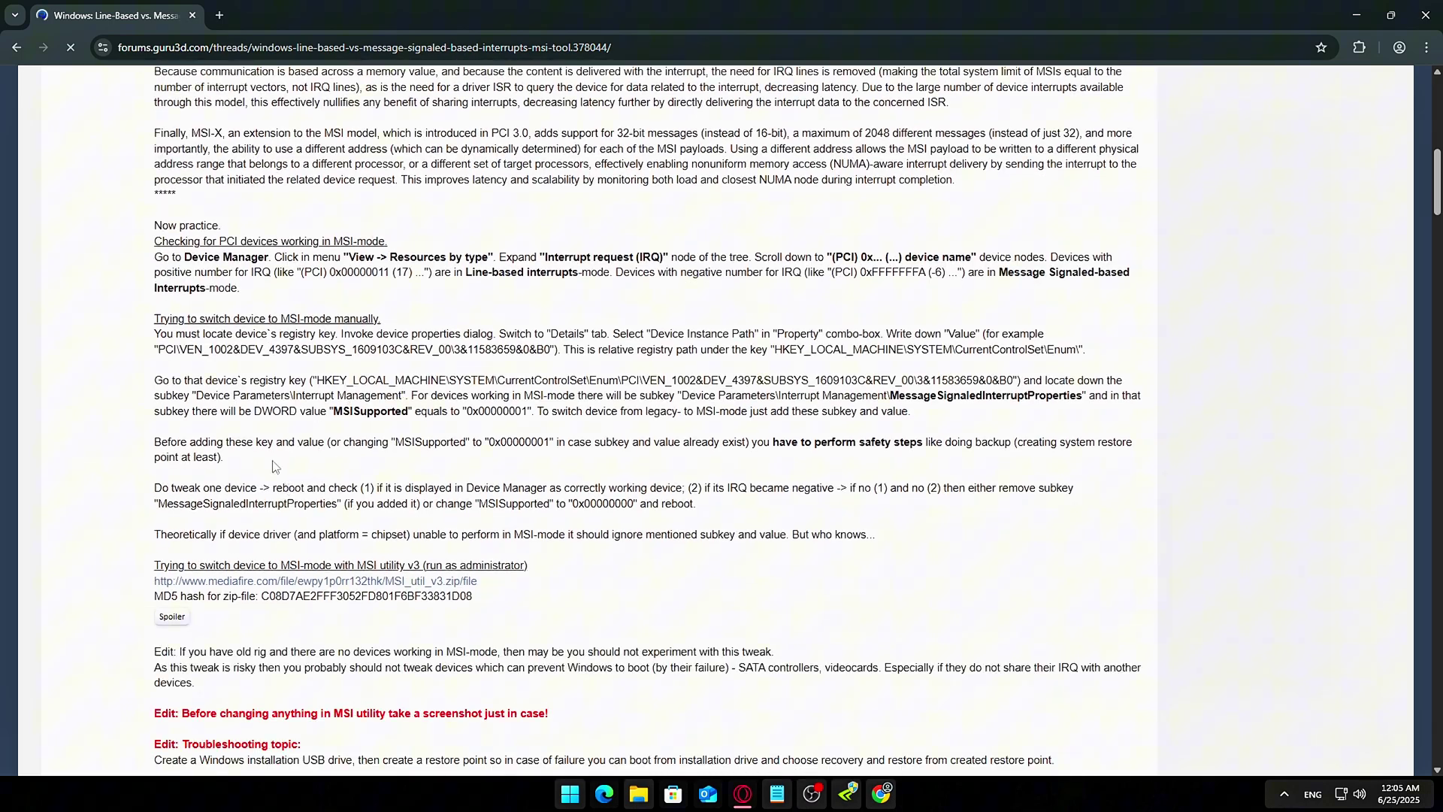
pyautogui.click(332, 580)
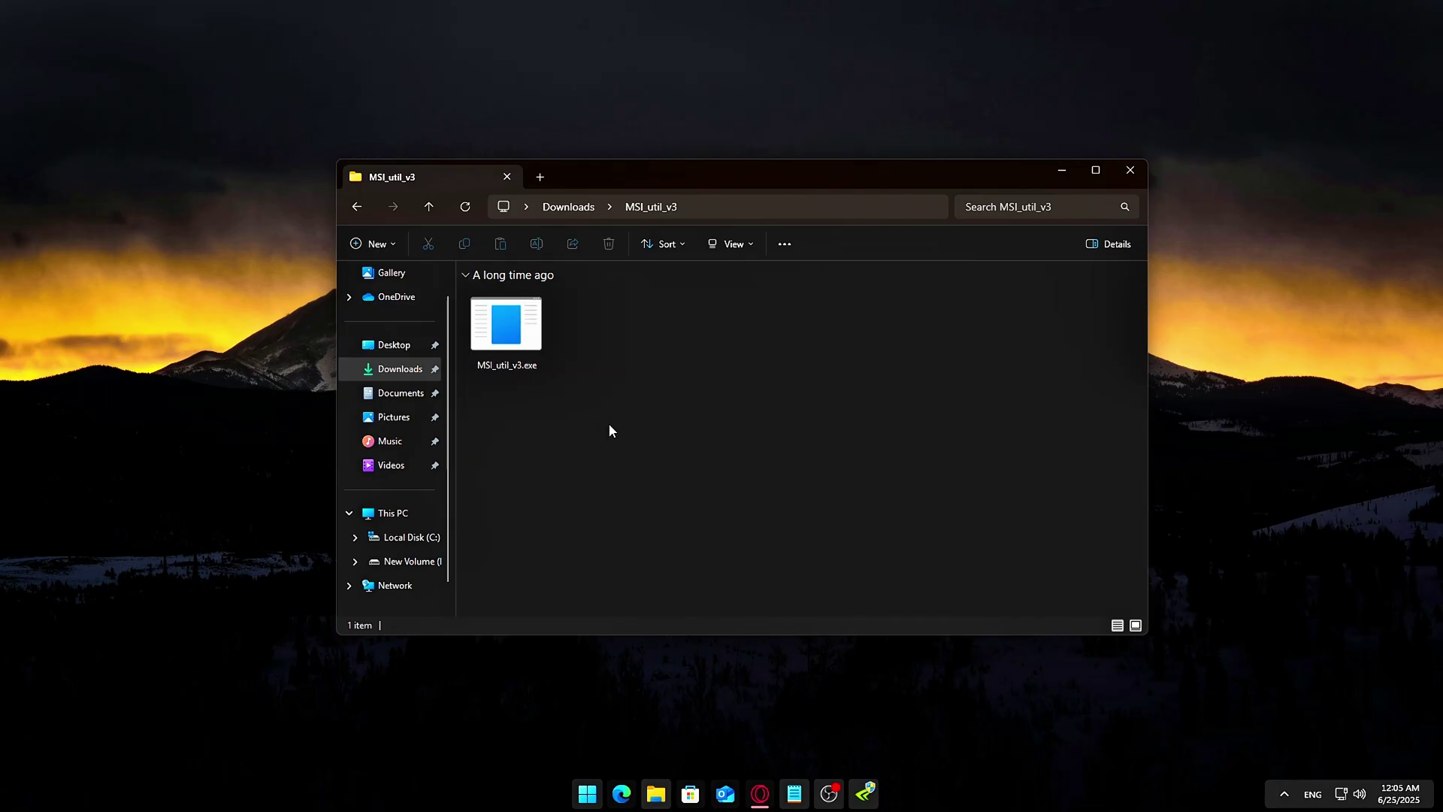
pyautogui.click(506, 327)
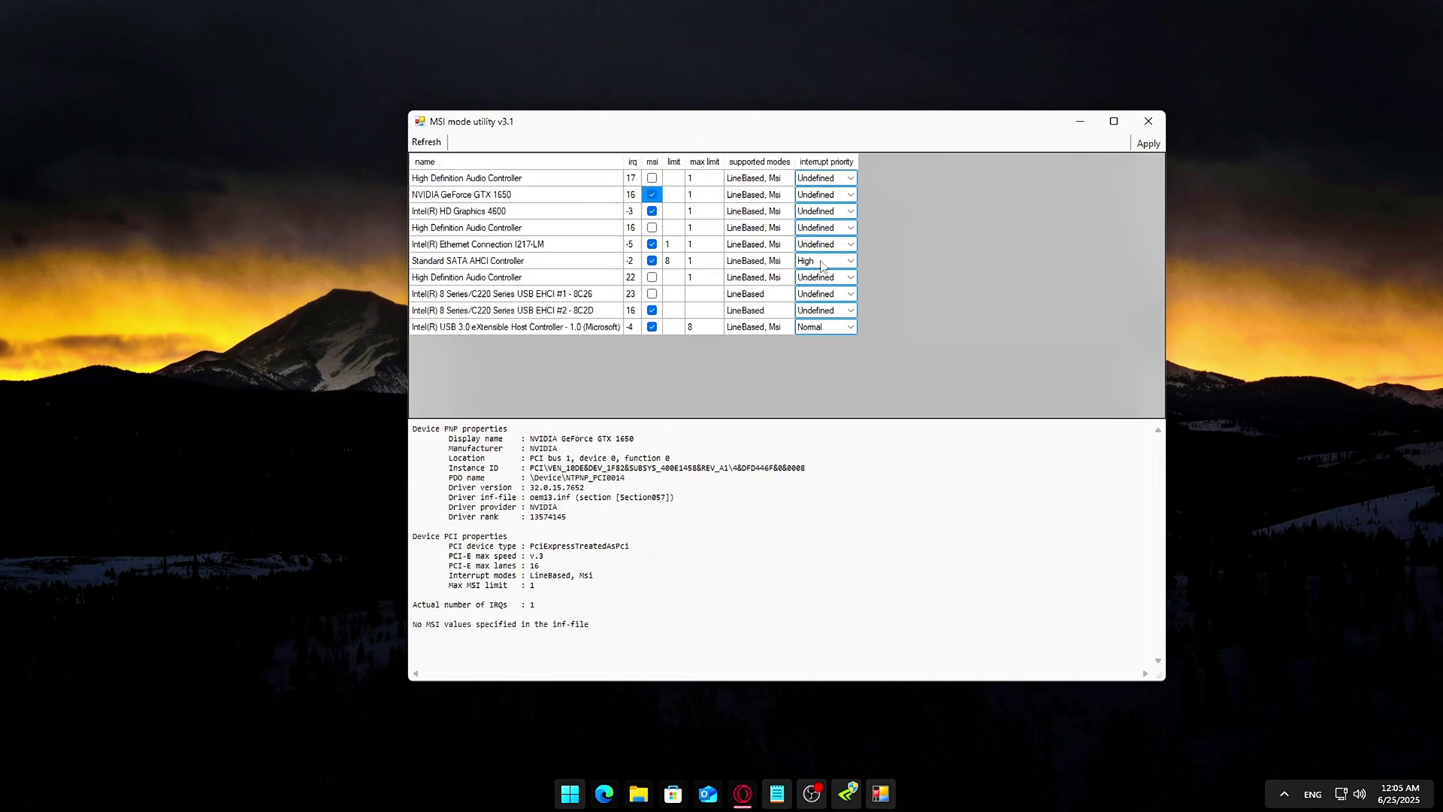
# Close the MSI mode utility with MSI mode set for the GeForce GTX 1650.
pyautogui.click(1149, 122)
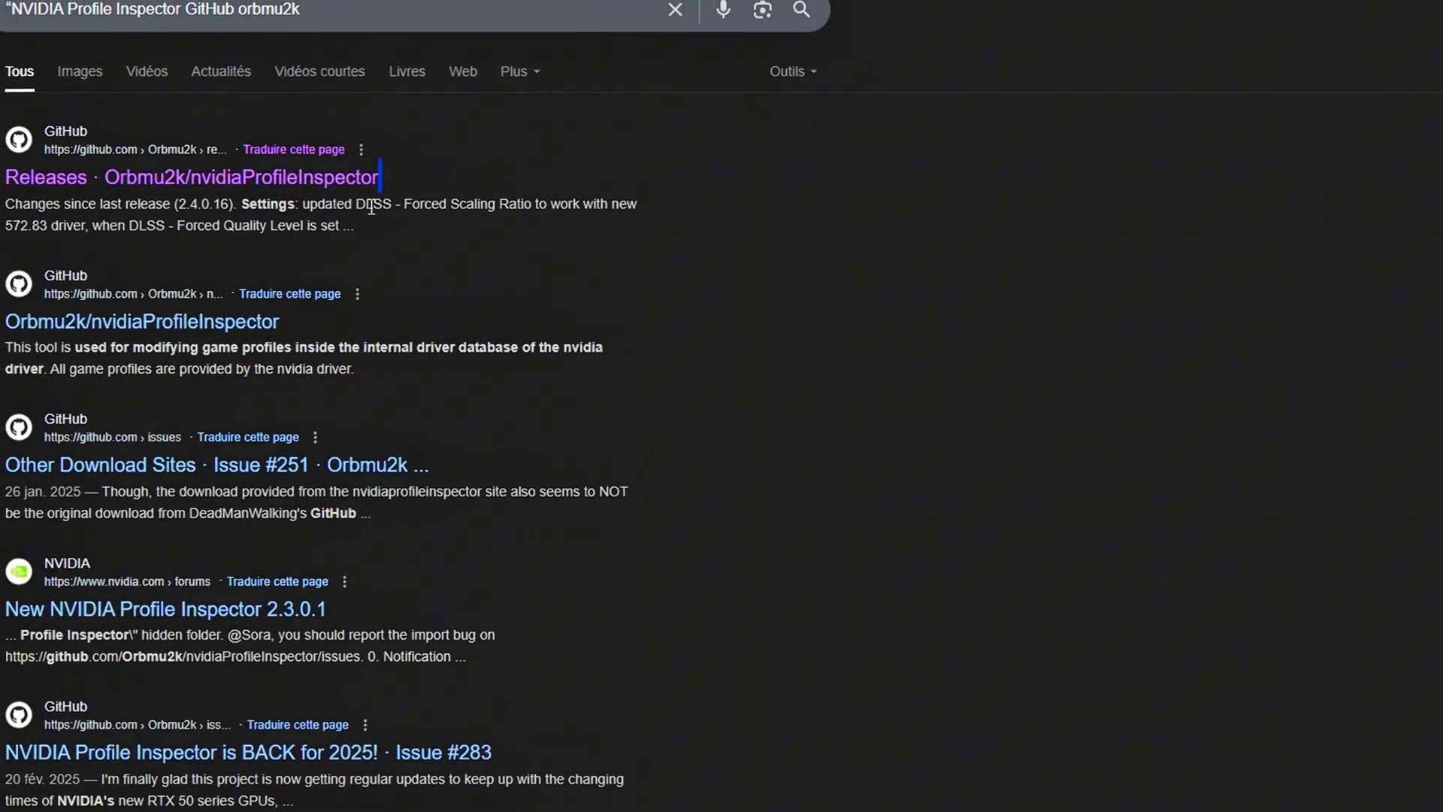
# Open Orbmu2k's nvidiaProfileInspector releases page and scroll to the 2.4.0.19 assets.
pyautogui.click(380, 178)
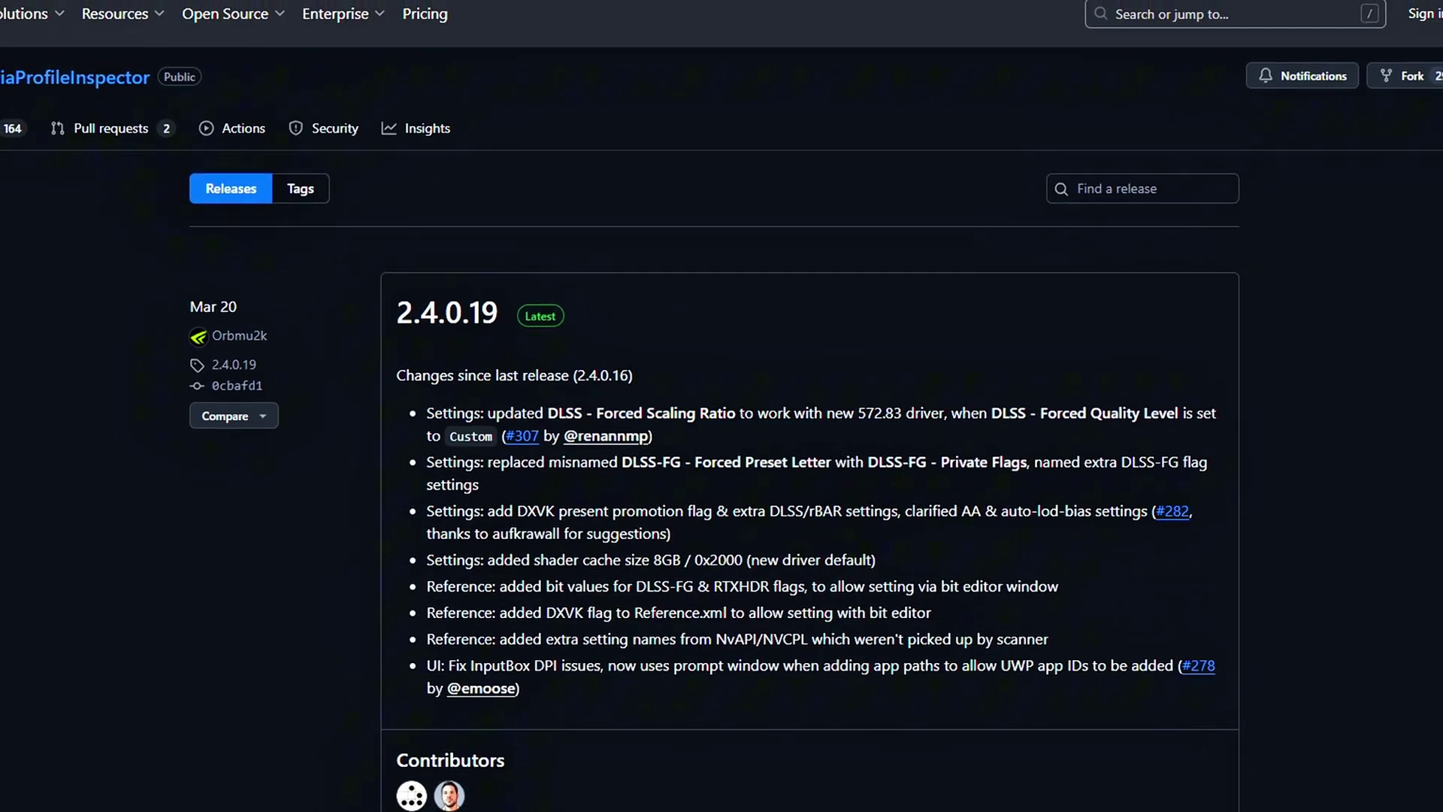
pyautogui.scroll(-7, 420, 216)
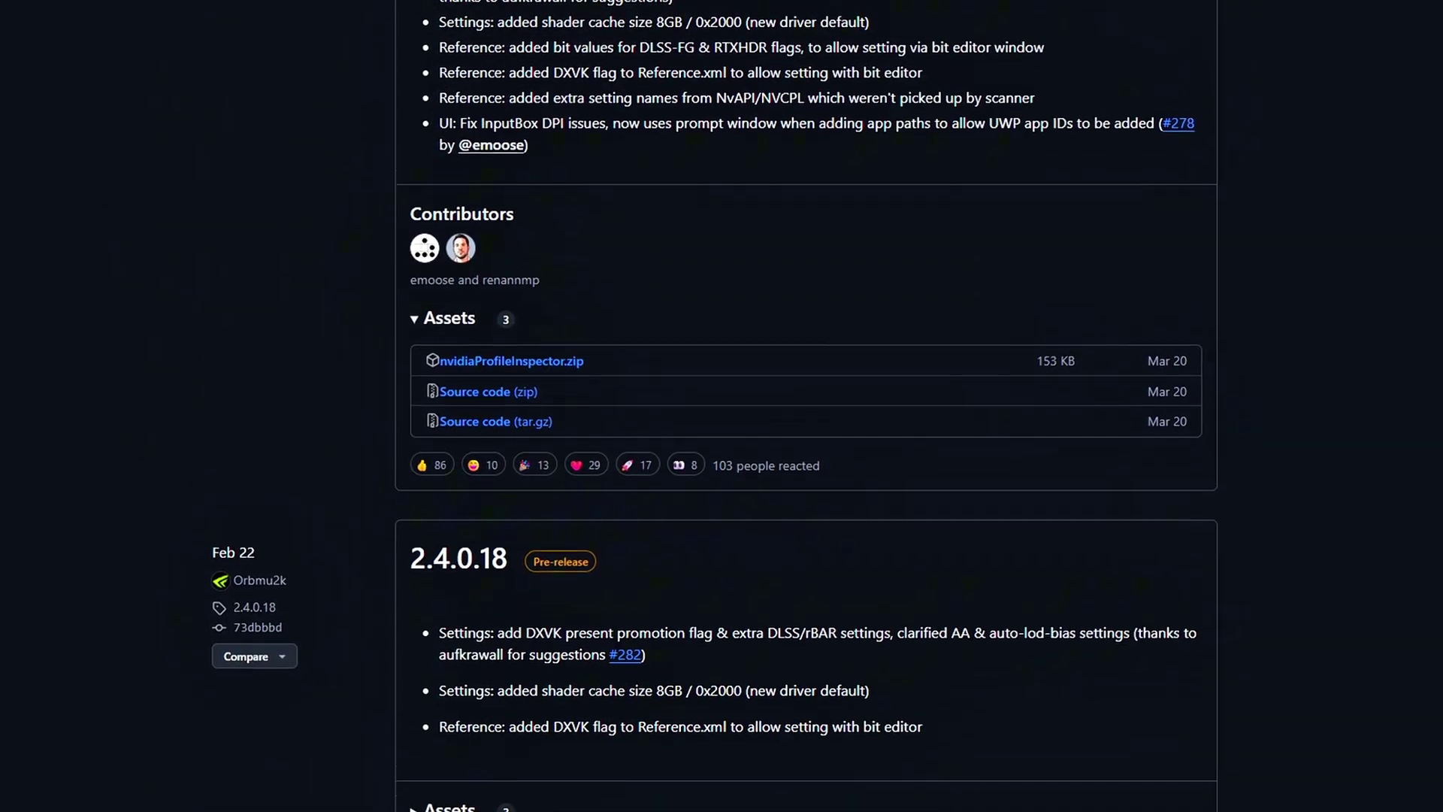
pyautogui.doubleClick(419, 213)
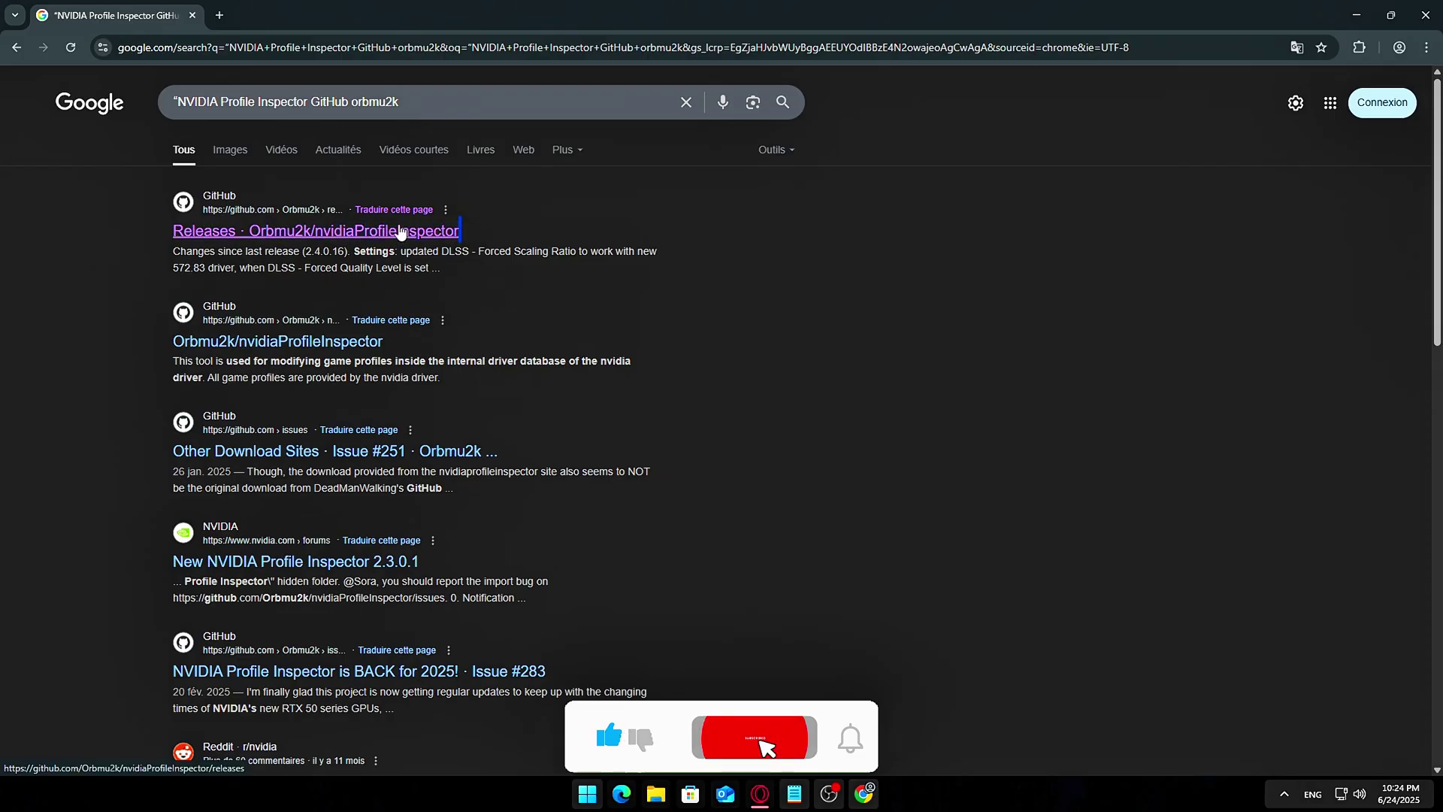
pyautogui.click(451, 231)
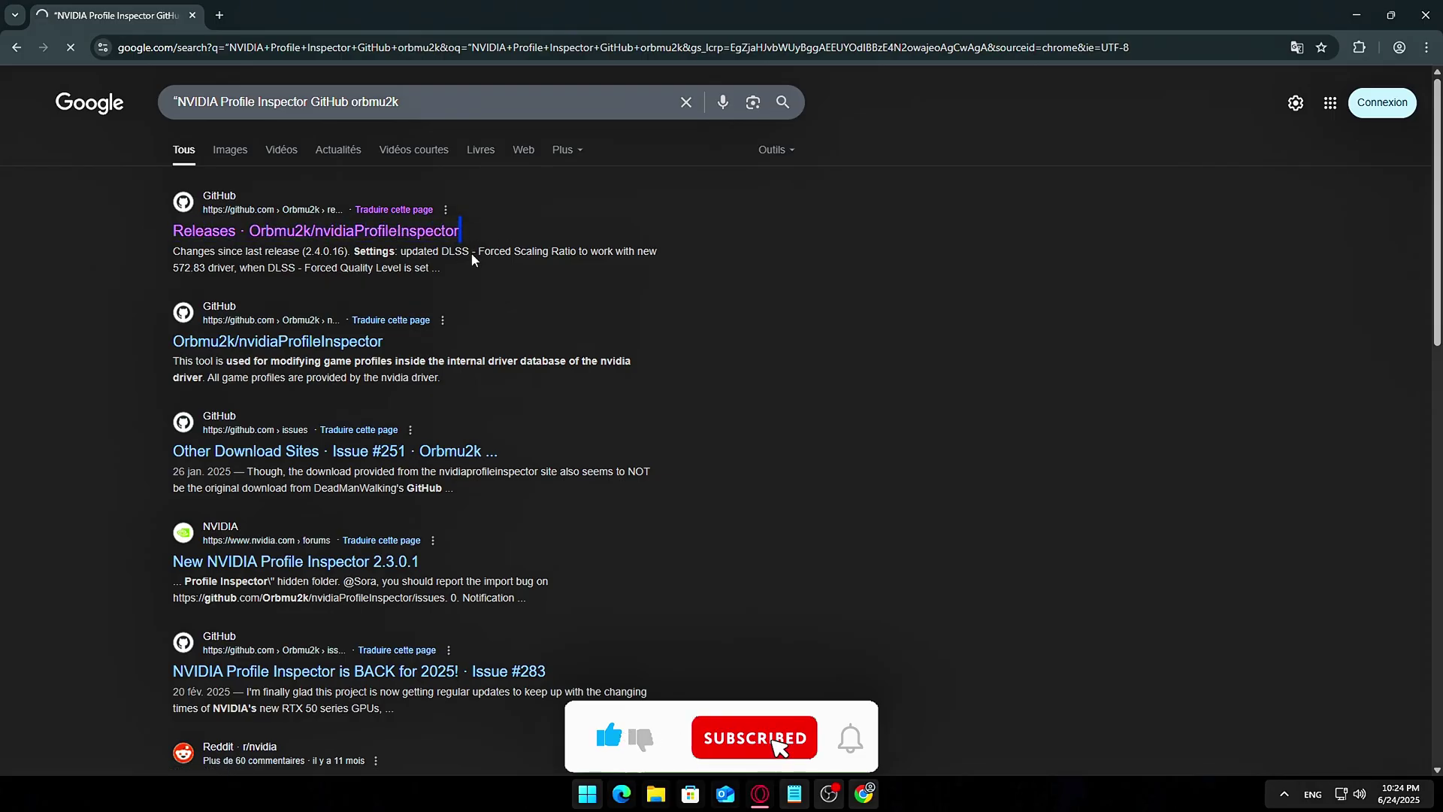
pyautogui.scroll(-6, 1338, 249)
pyautogui.scroll(-1, 1338, 299)
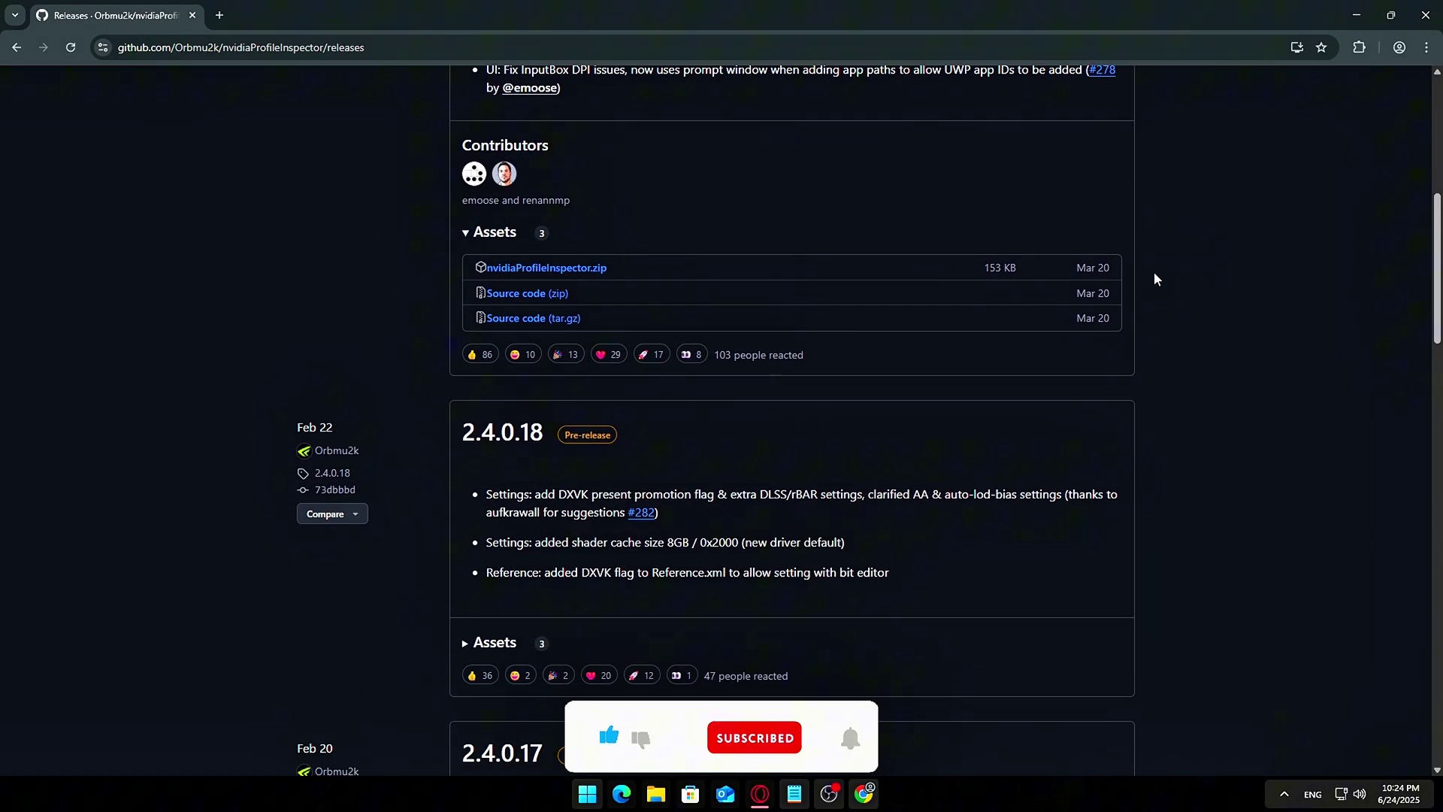
pyautogui.doubleClick(466, 237)
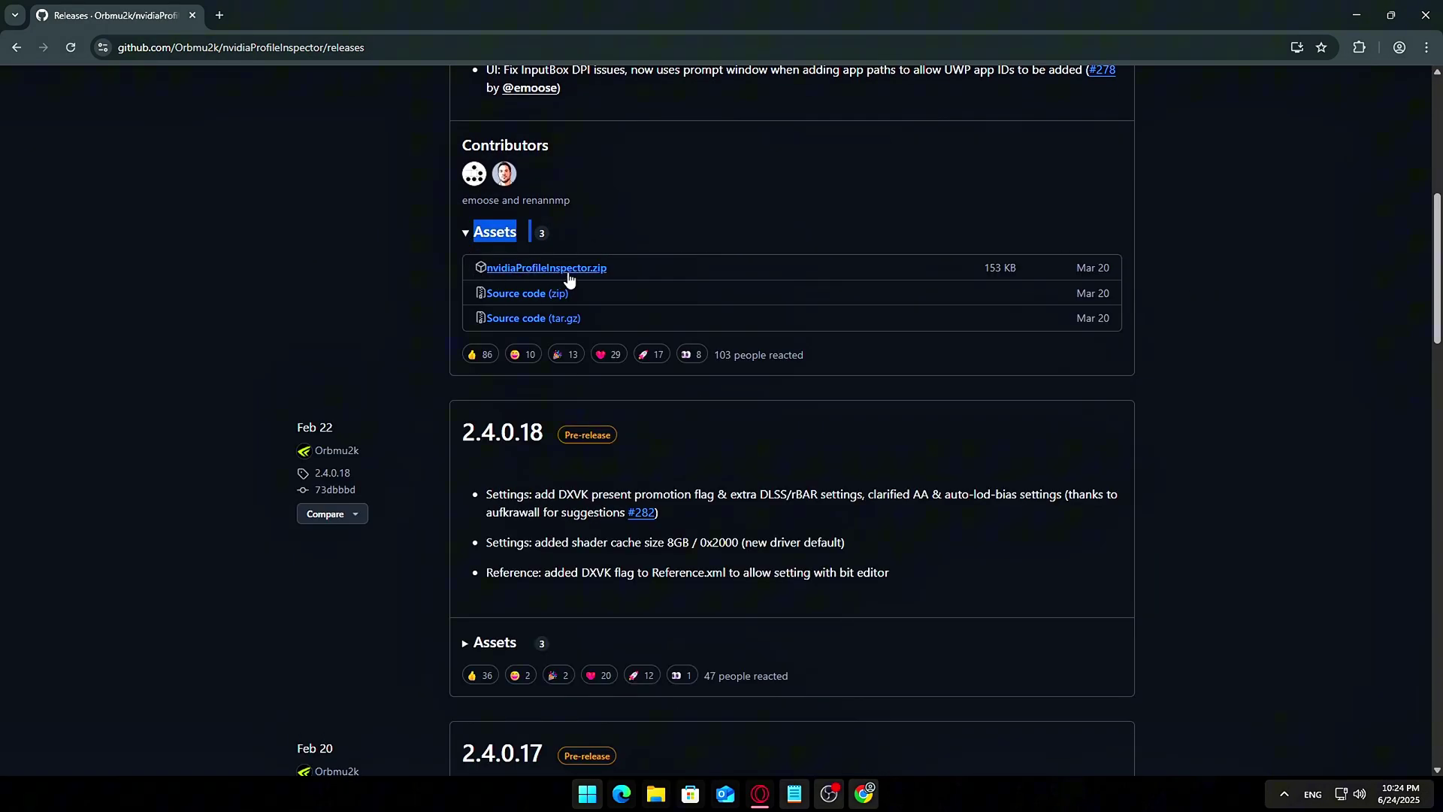